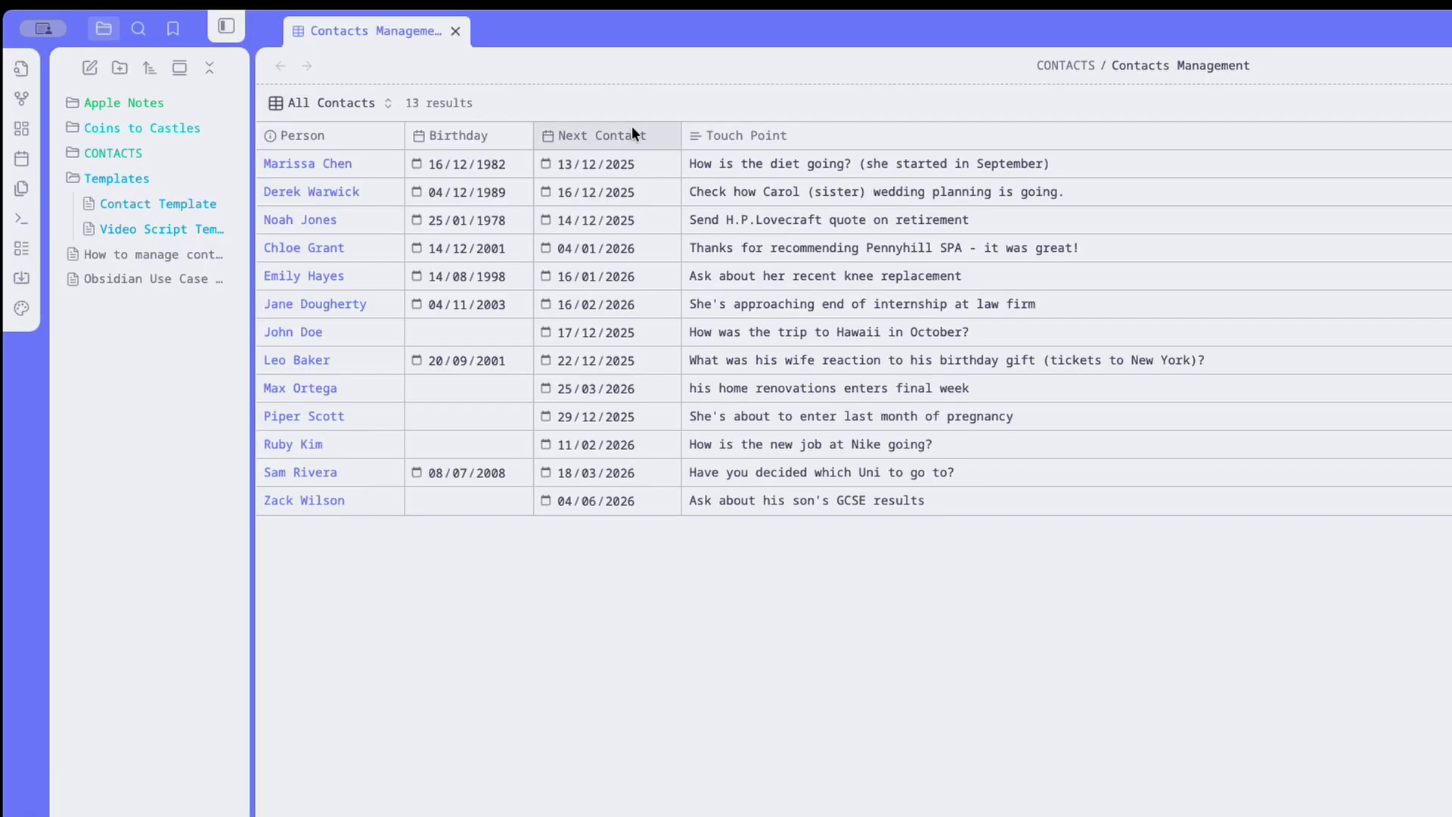
Show the contacts base's Today view and expand the CONTACTS folder in the file explorer.
{"action": "left_click", "coordinate": [386, 103]}
{"action": "left_click", "coordinate": [322, 166]}
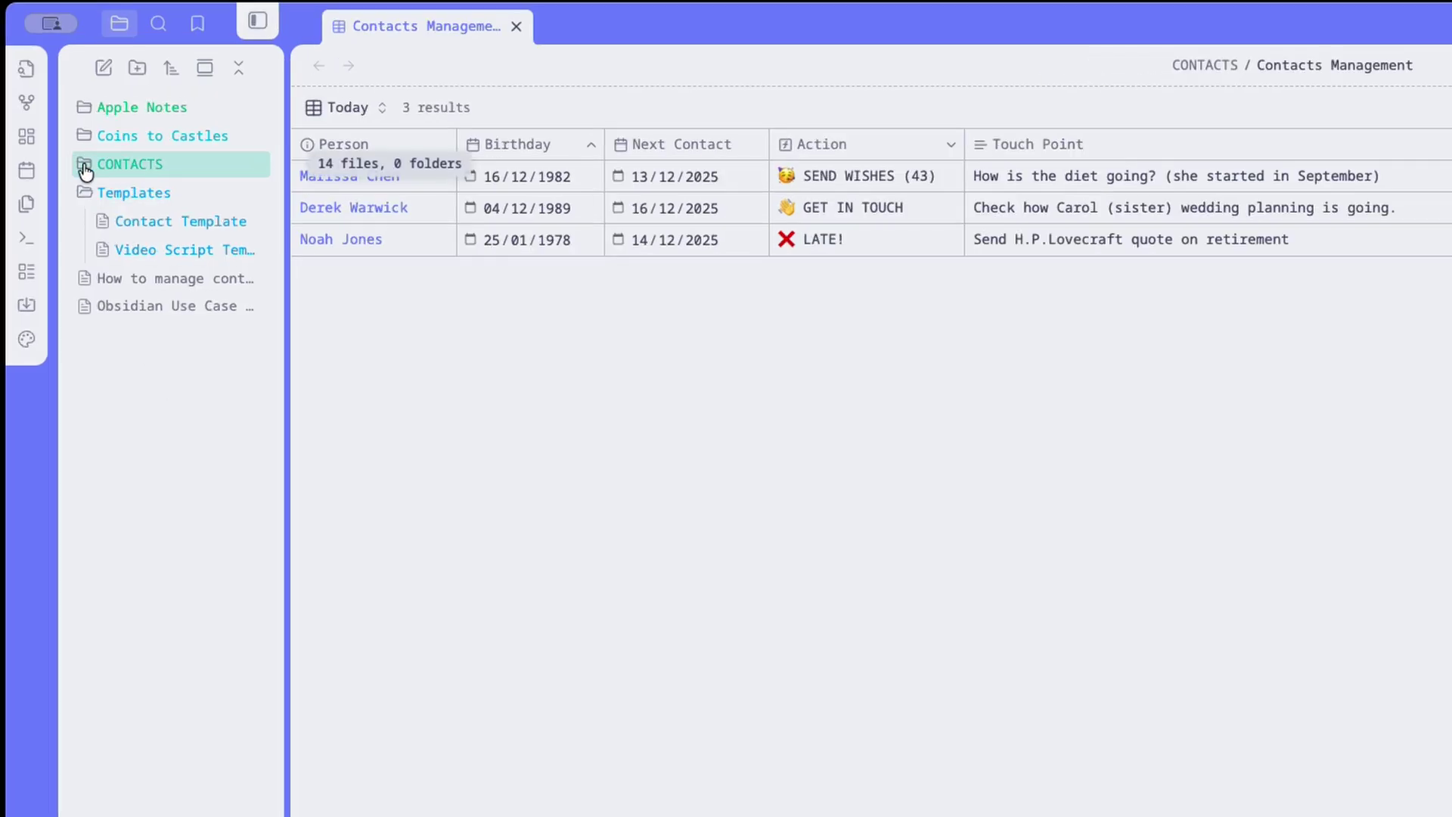
{"action": "left_click", "coordinate": [86, 172]}
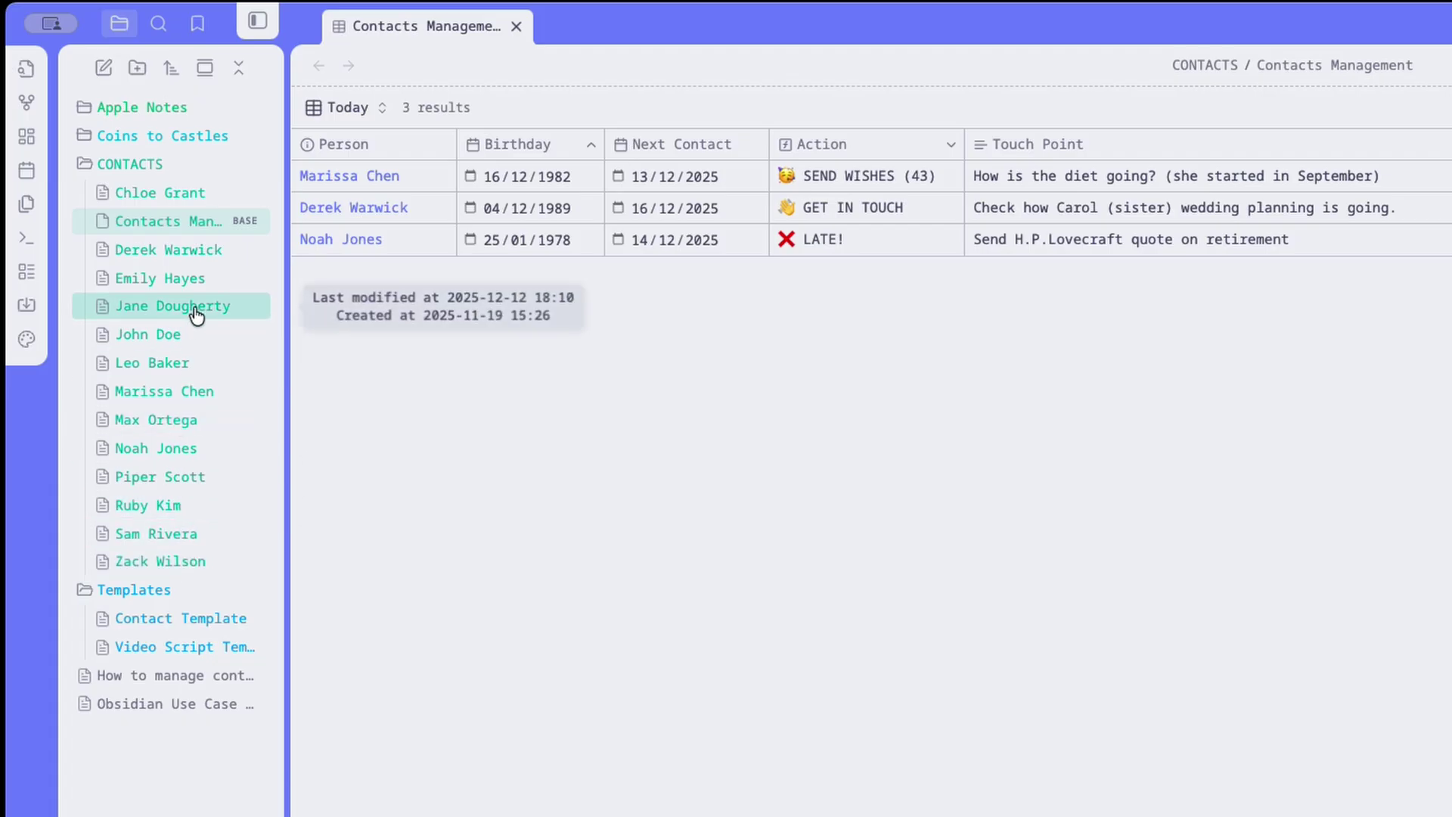
Open the GET IN TOUCH contact's note to the right of the table and scroll through it.
{"action": "right_click", "coordinate": [198, 260]}
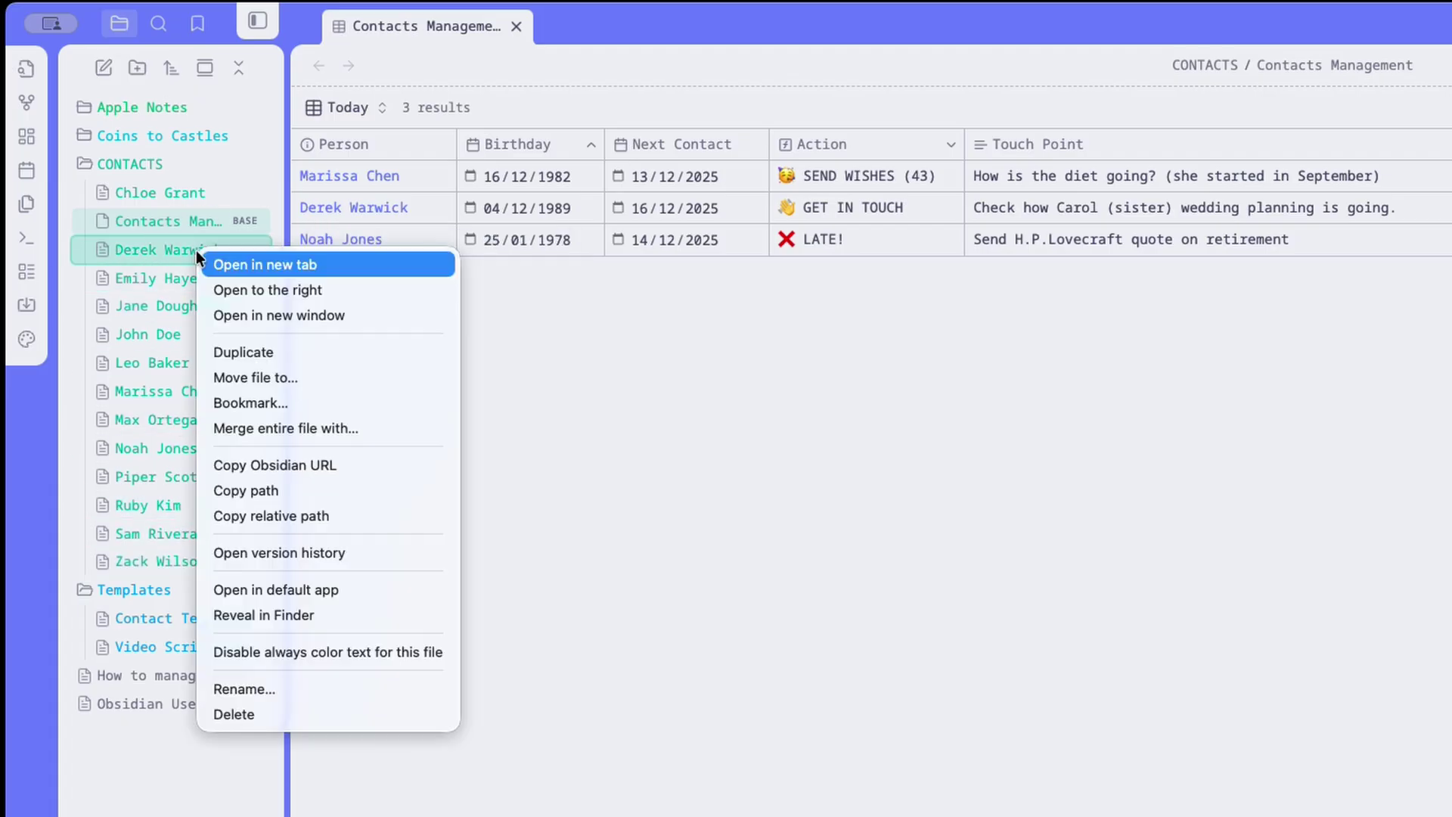
{"action": "left_click", "coordinate": [274, 288]}
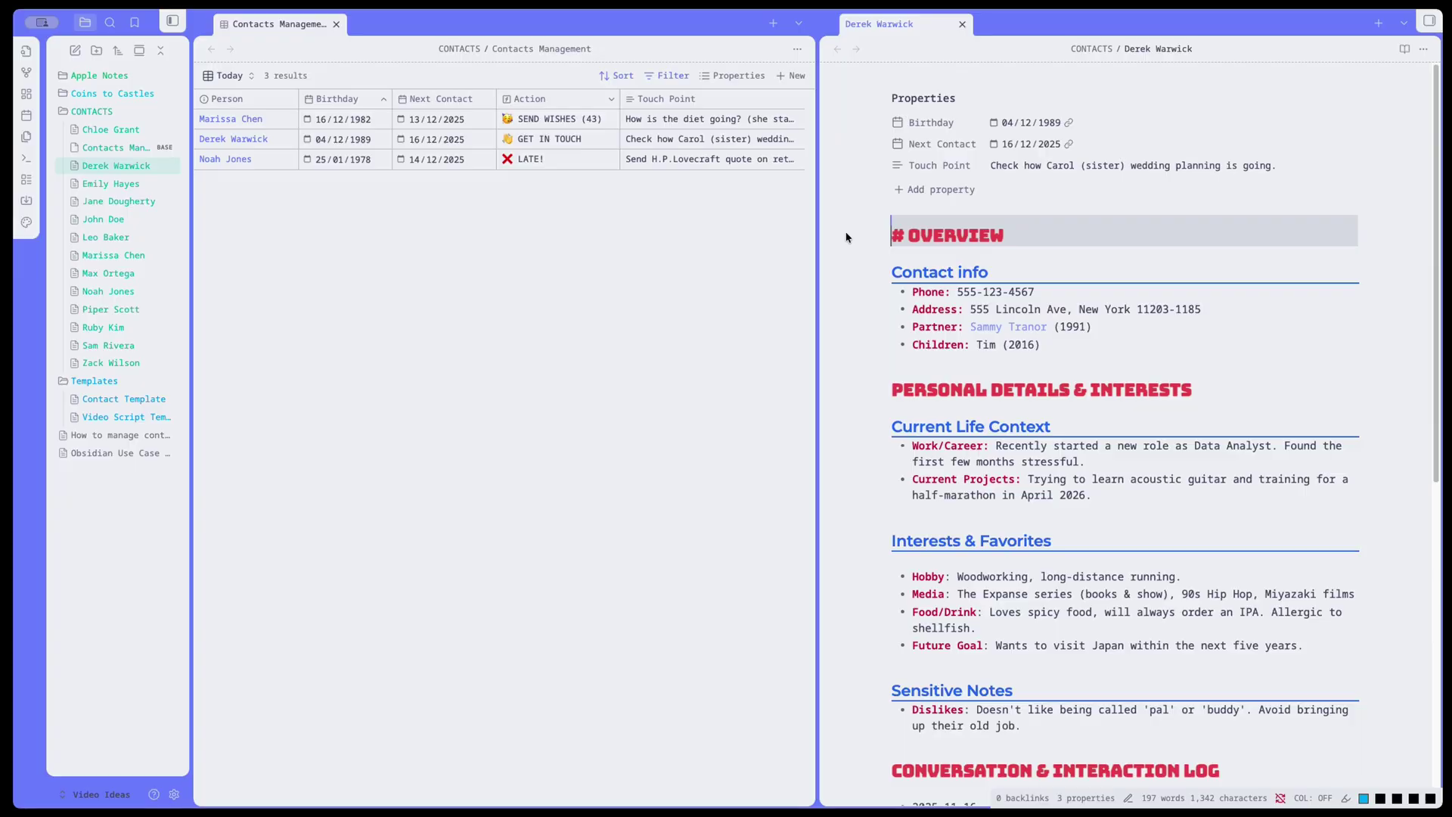
{"action": "scroll", "coordinate": [803, 635], "scroll_direction": "down", "scroll_amount": 3}
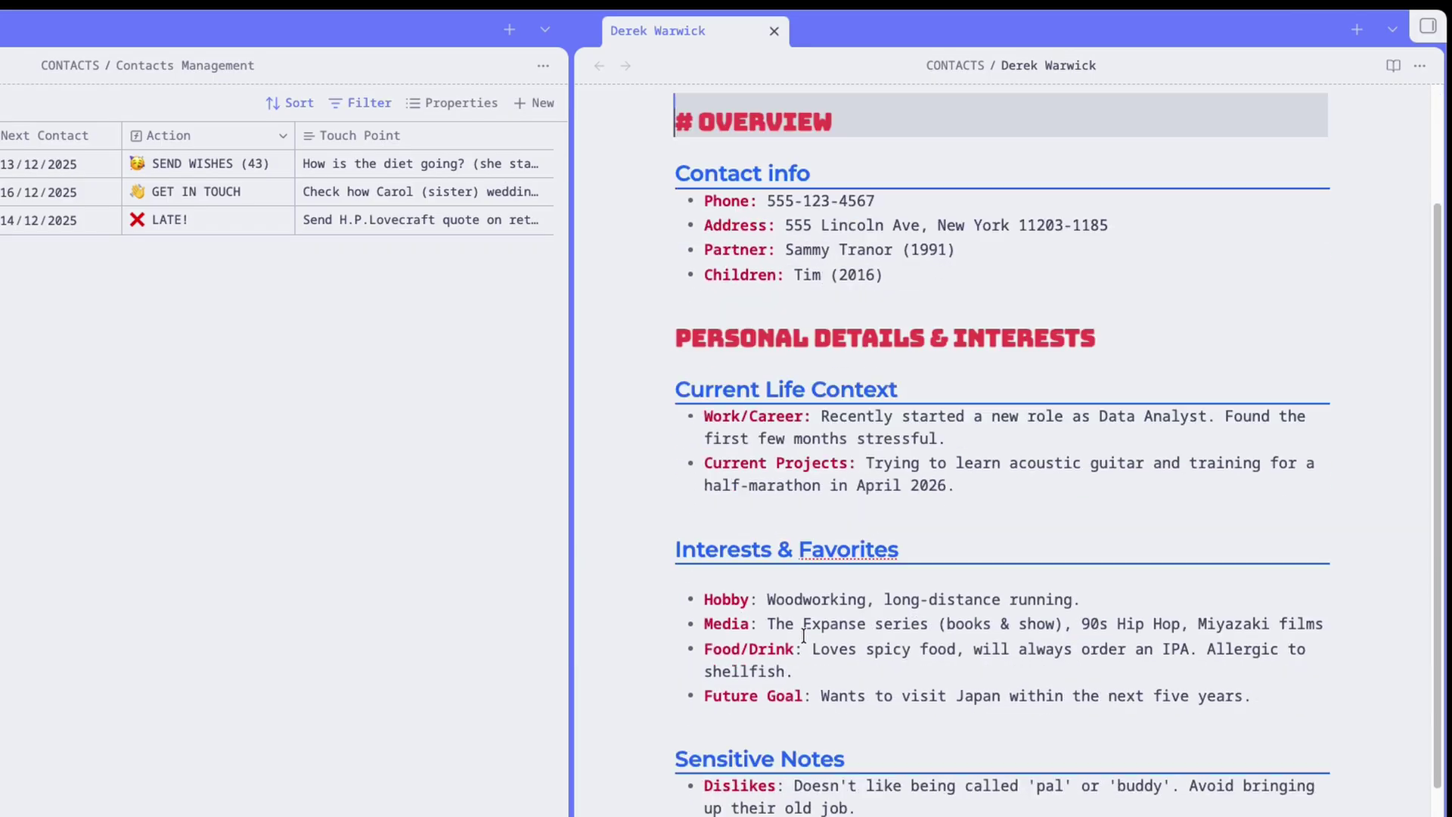
{"action": "scroll", "coordinate": [803, 635], "scroll_direction": "down", "scroll_amount": 5}
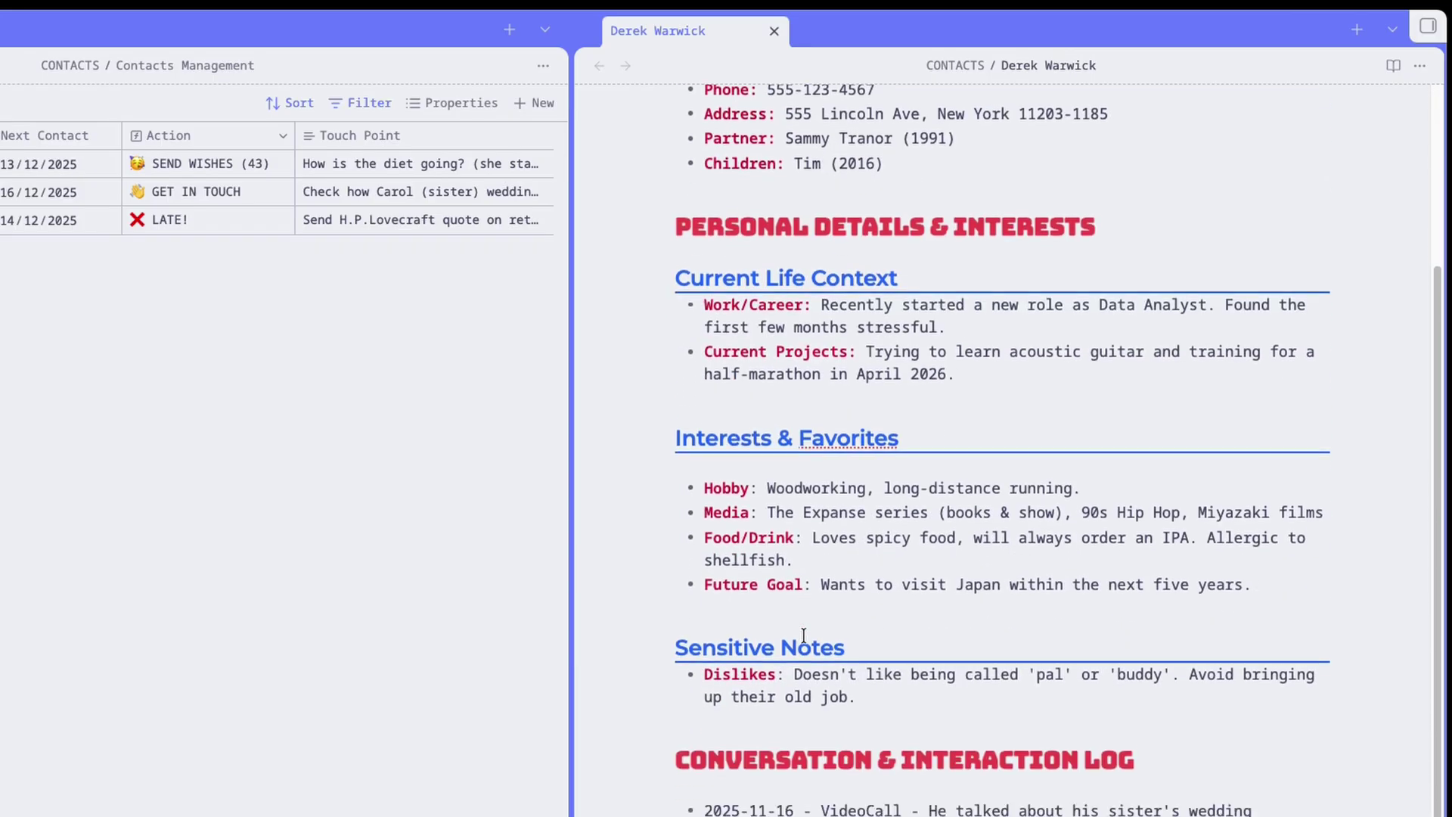
{"action": "scroll", "coordinate": [805, 636], "scroll_direction": "up", "scroll_amount": 5}
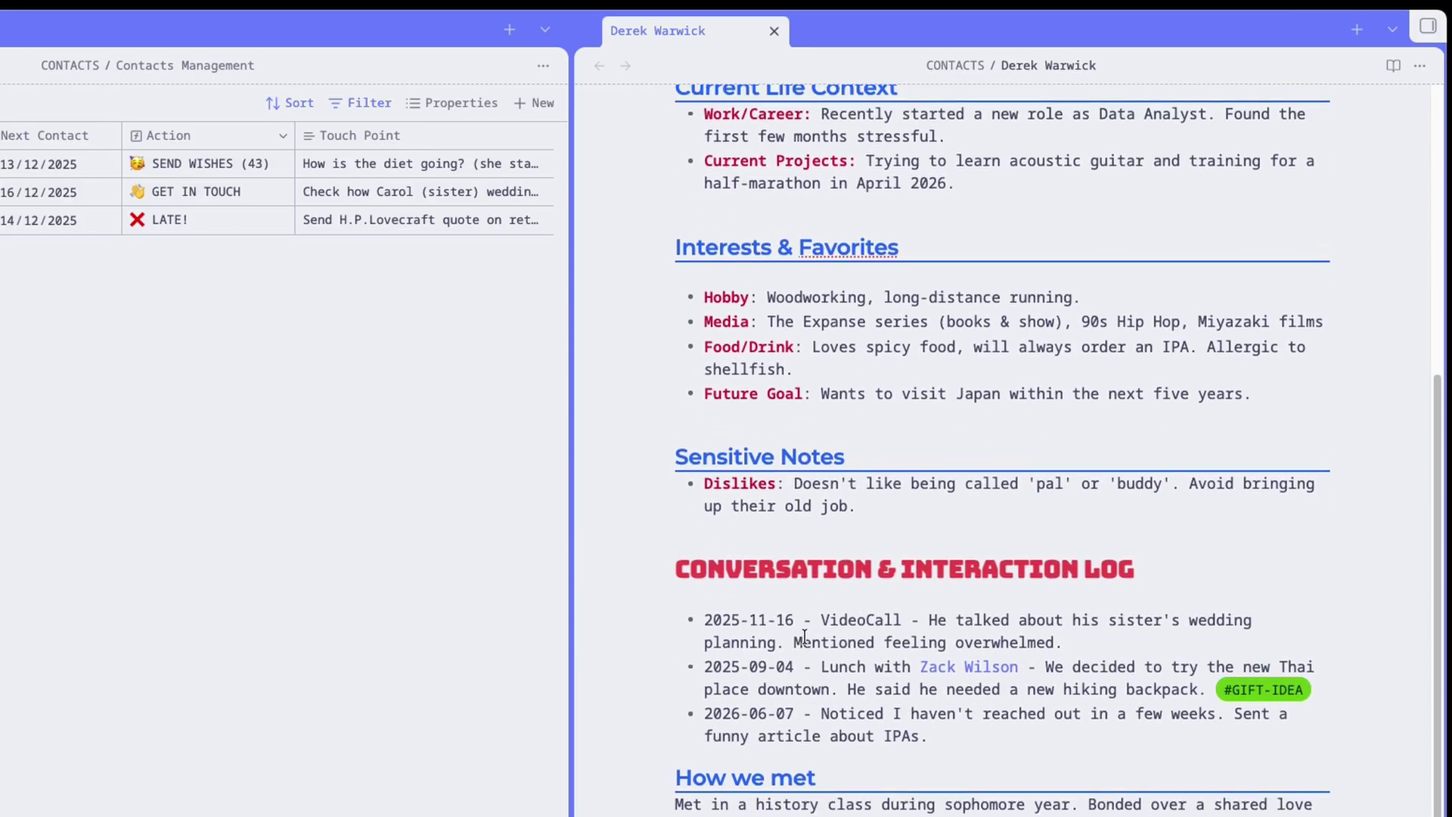
{"action": "scroll", "coordinate": [805, 636], "scroll_direction": "up", "scroll_amount": 3}
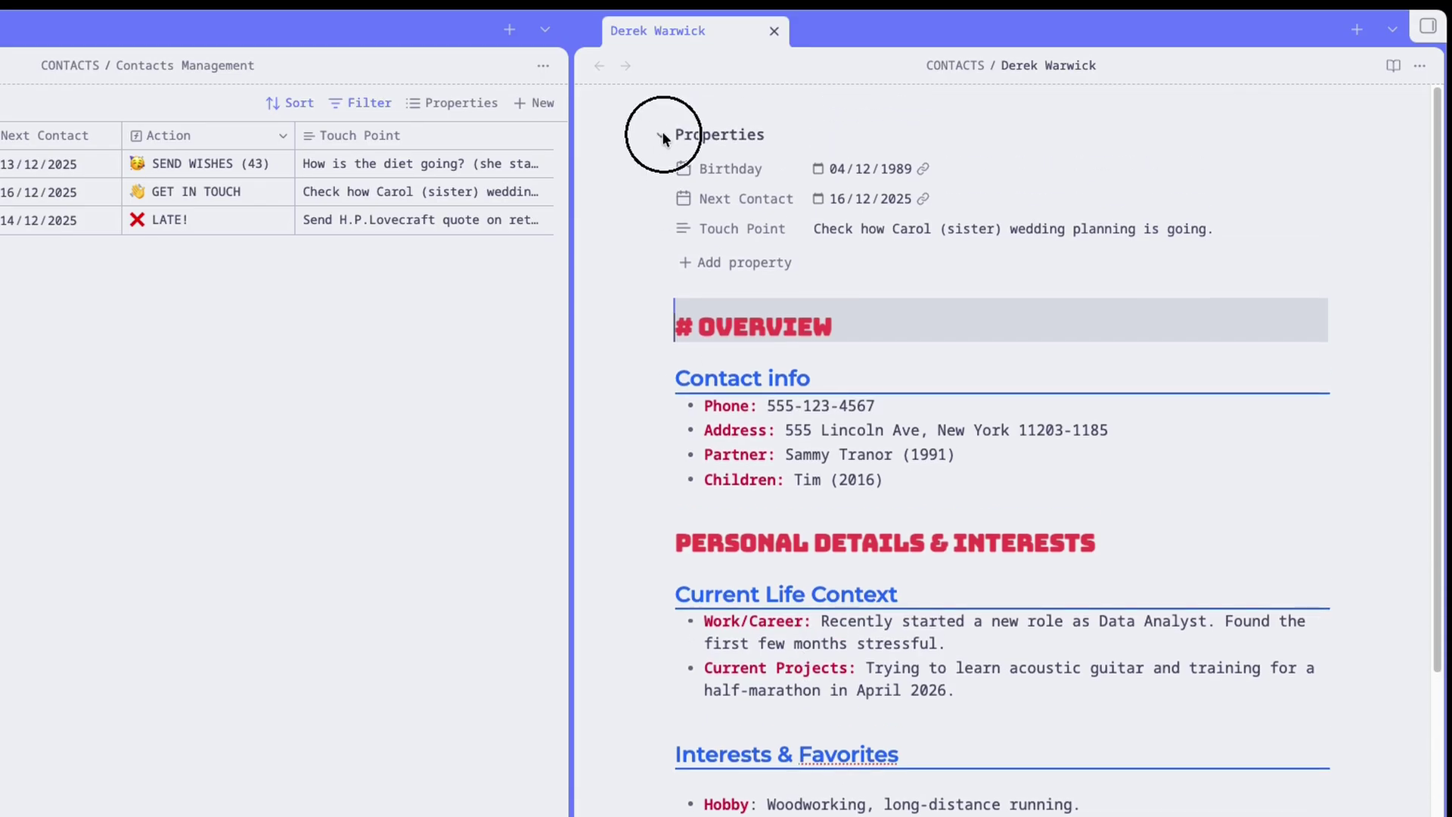
Collapse the note's properties and fold its three heading sections, then unfold Overview.
{"action": "left_click", "coordinate": [662, 133]}
{"action": "left_click", "coordinate": [665, 207]}
{"action": "left_click", "coordinate": [666, 254]}
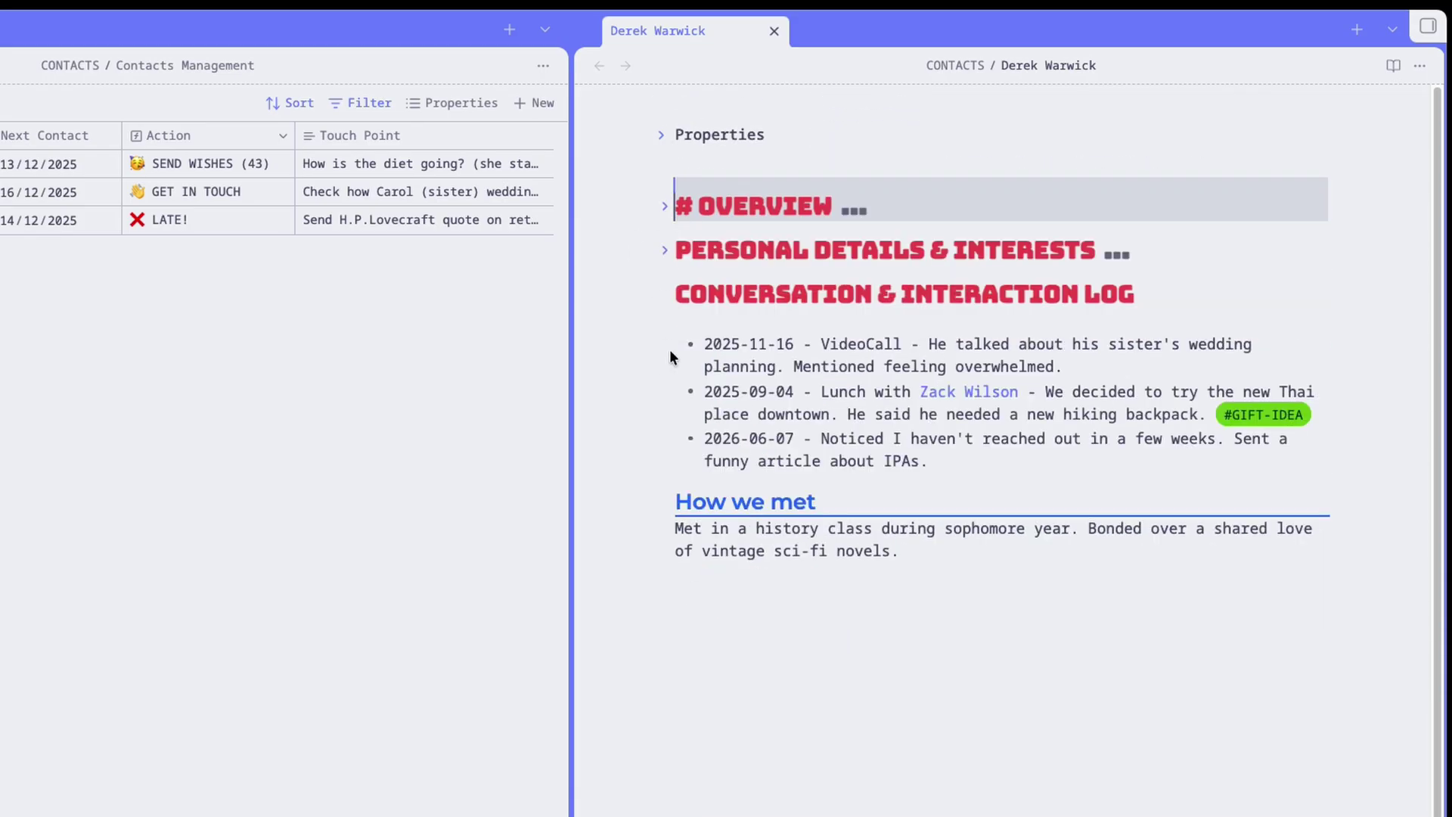
{"action": "left_click", "coordinate": [665, 295]}
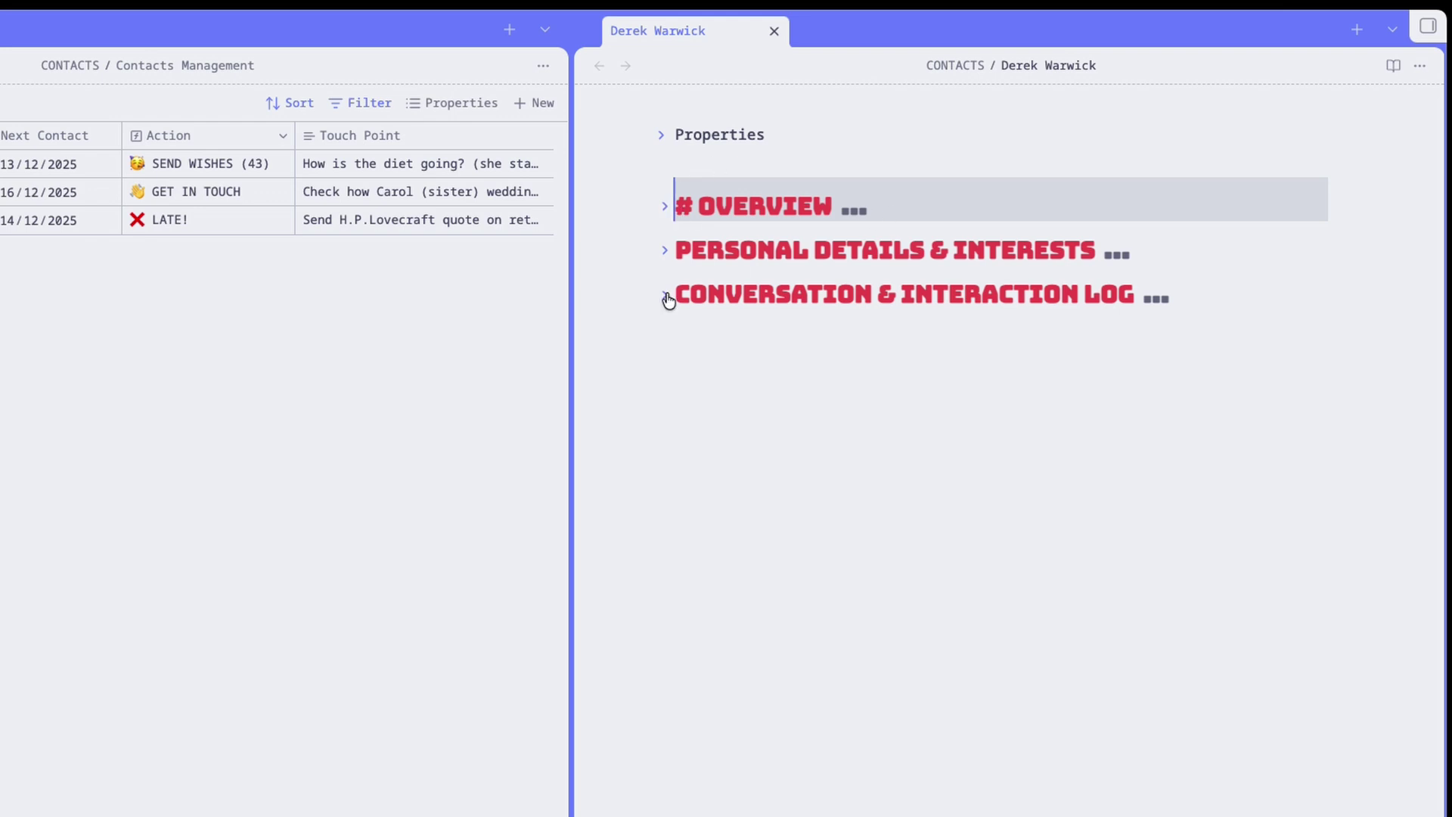
{"action": "left_click", "coordinate": [666, 207]}
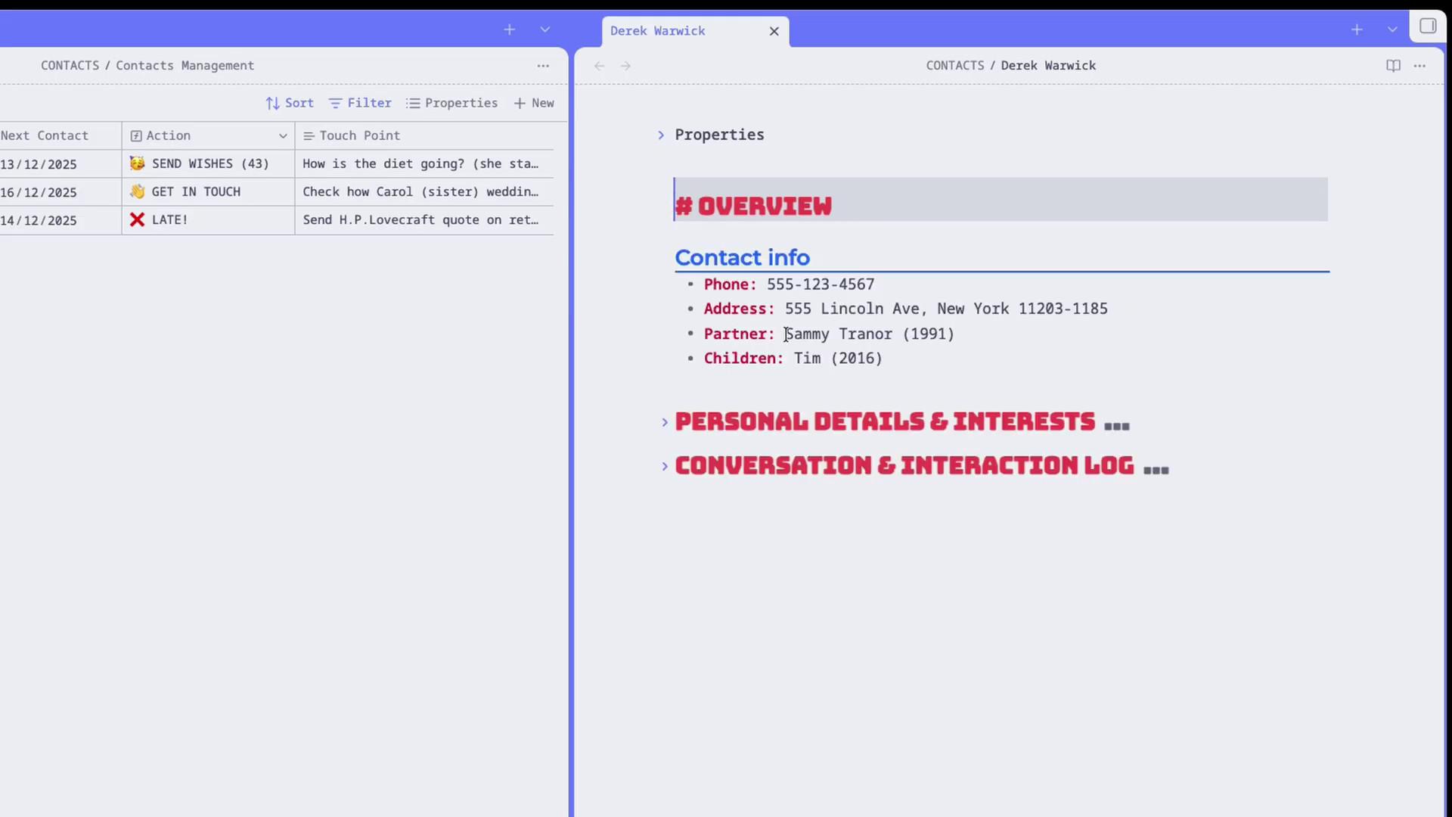
Unfold Personal Details & Interests and the Conversation & Interaction Log, reading through to How we met.
{"action": "left_click_drag", "start_coordinate": [785, 334], "coordinate": [894, 334]}
{"action": "key", "text": "Down"}
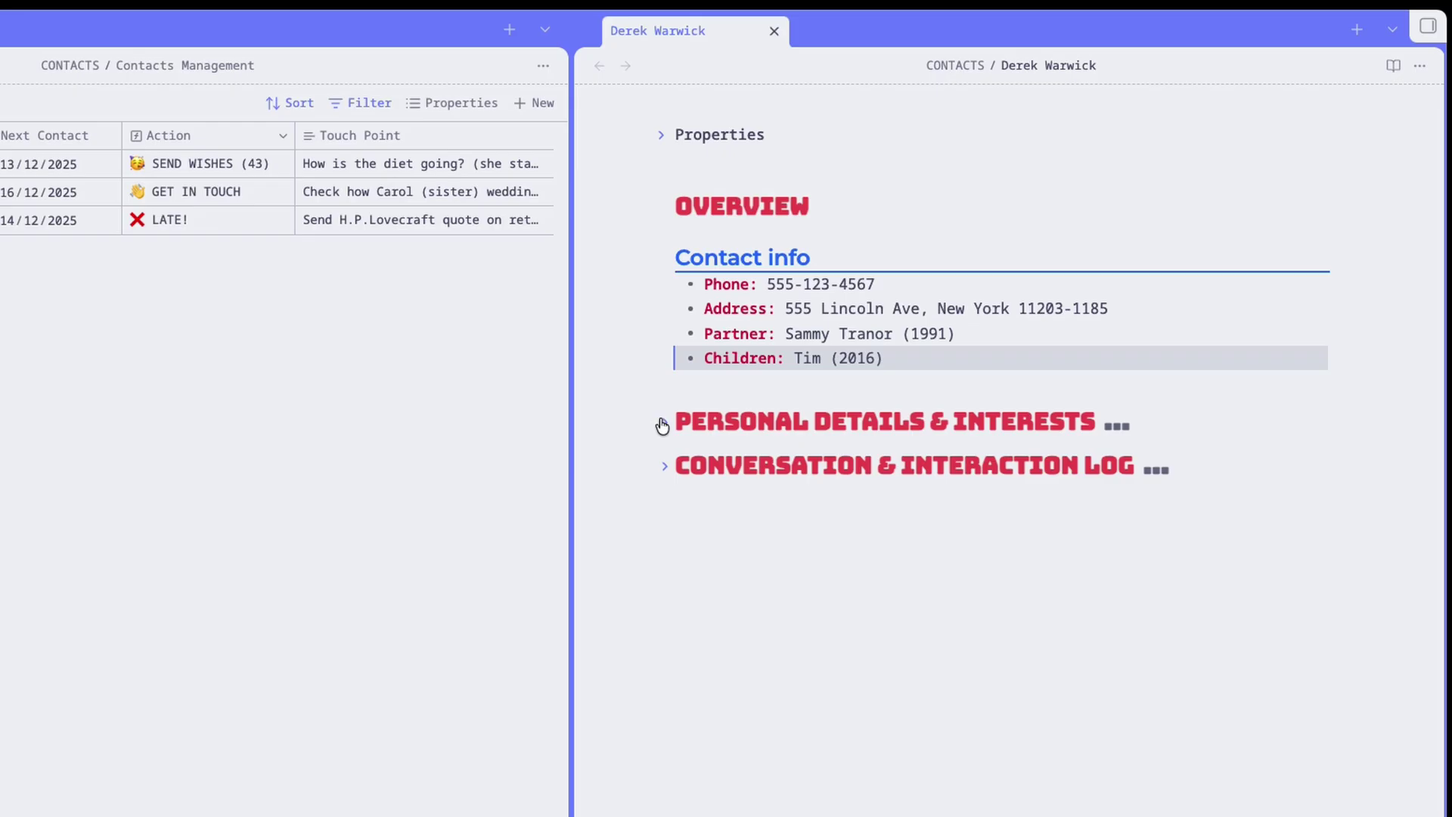
{"action": "left_click", "coordinate": [662, 425]}
{"action": "scroll", "coordinate": [833, 590], "scroll_direction": "down", "scroll_amount": 3}
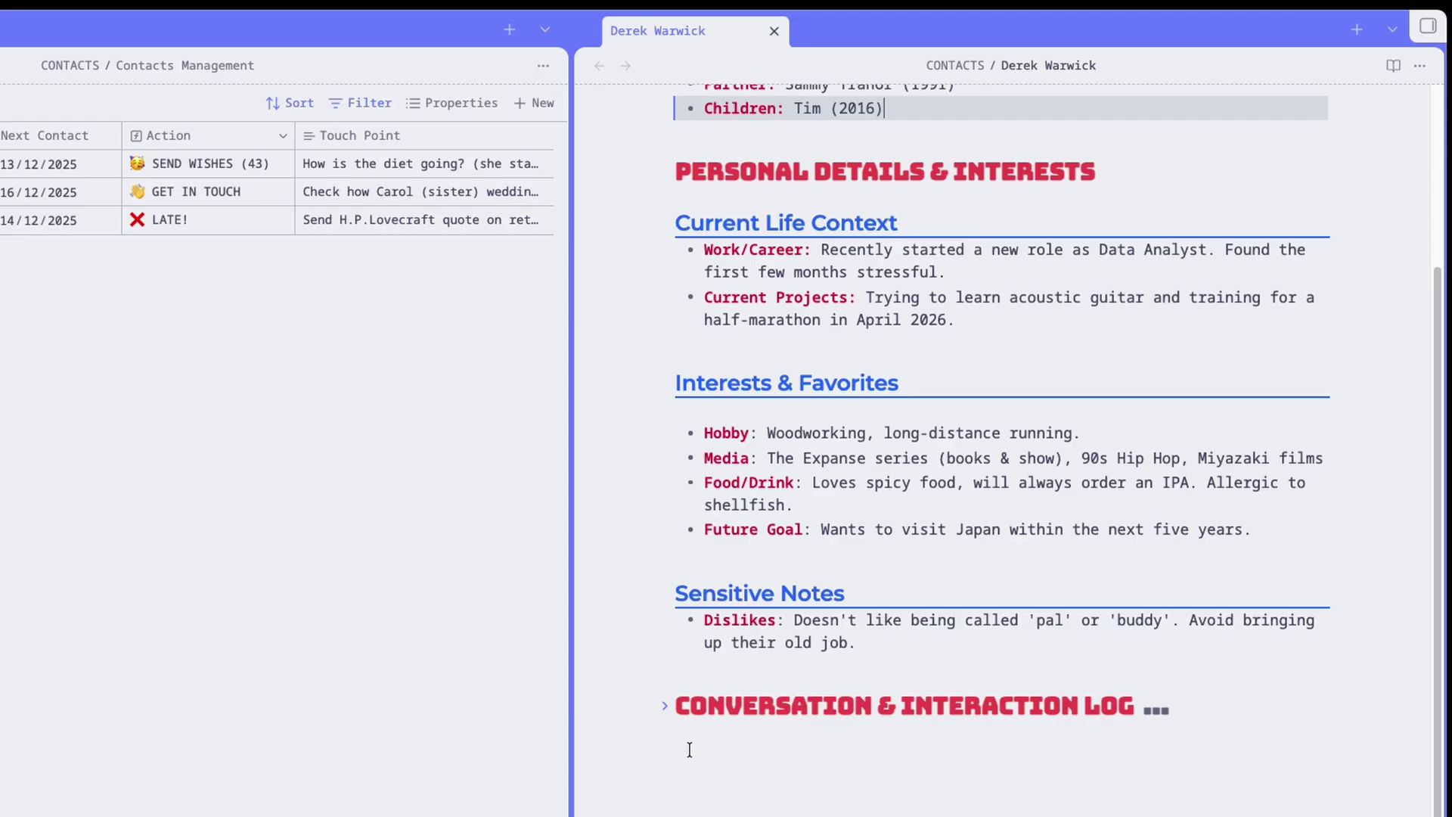
{"action": "left_click", "coordinate": [665, 706]}
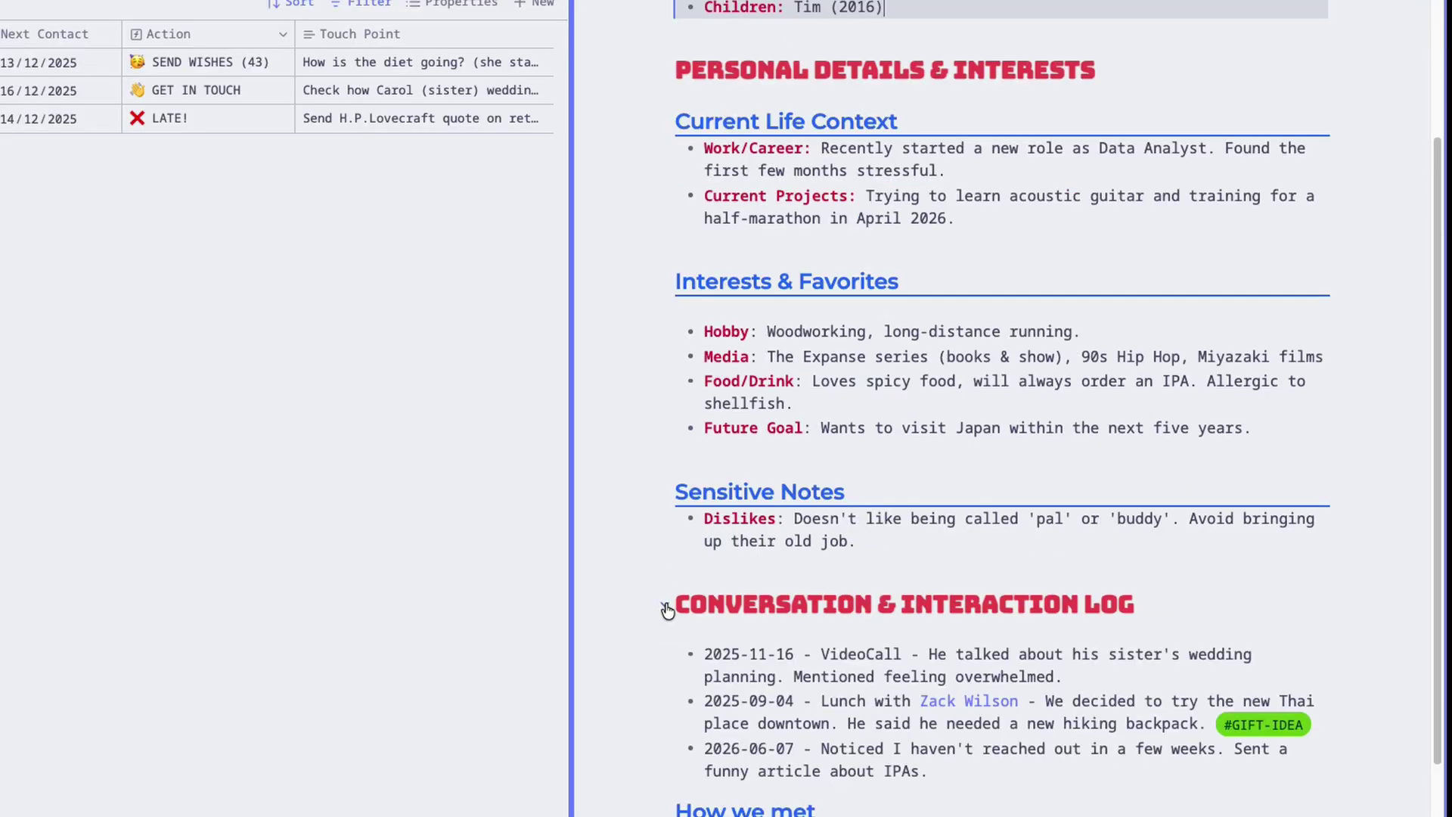
{"action": "scroll", "coordinate": [669, 707], "scroll_direction": "down", "scroll_amount": 3}
{"action": "scroll", "coordinate": [668, 611], "scroll_direction": "down", "scroll_amount": 2}
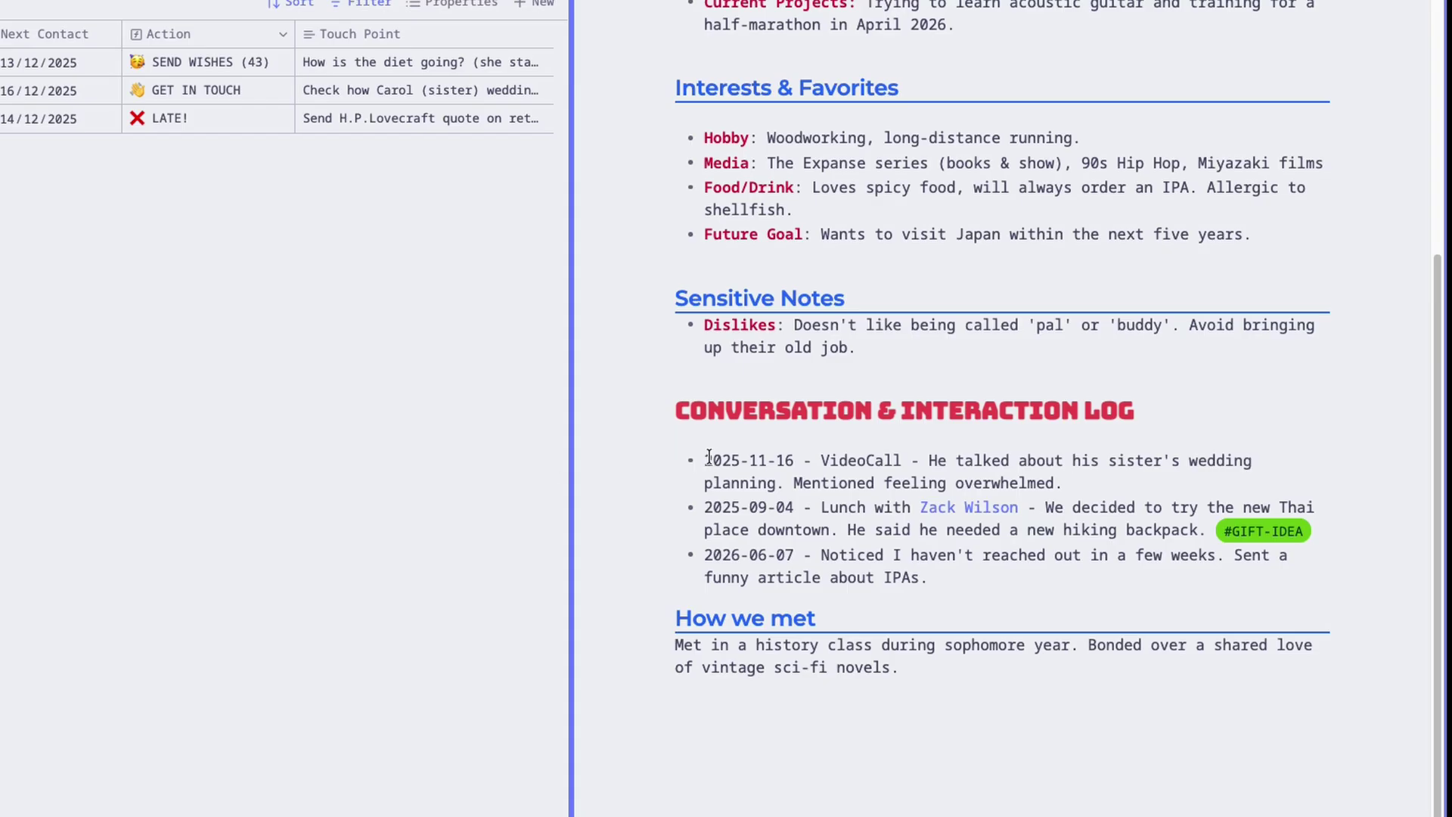
{"action": "left_click_drag", "start_coordinate": [709, 456], "coordinate": [805, 457]}
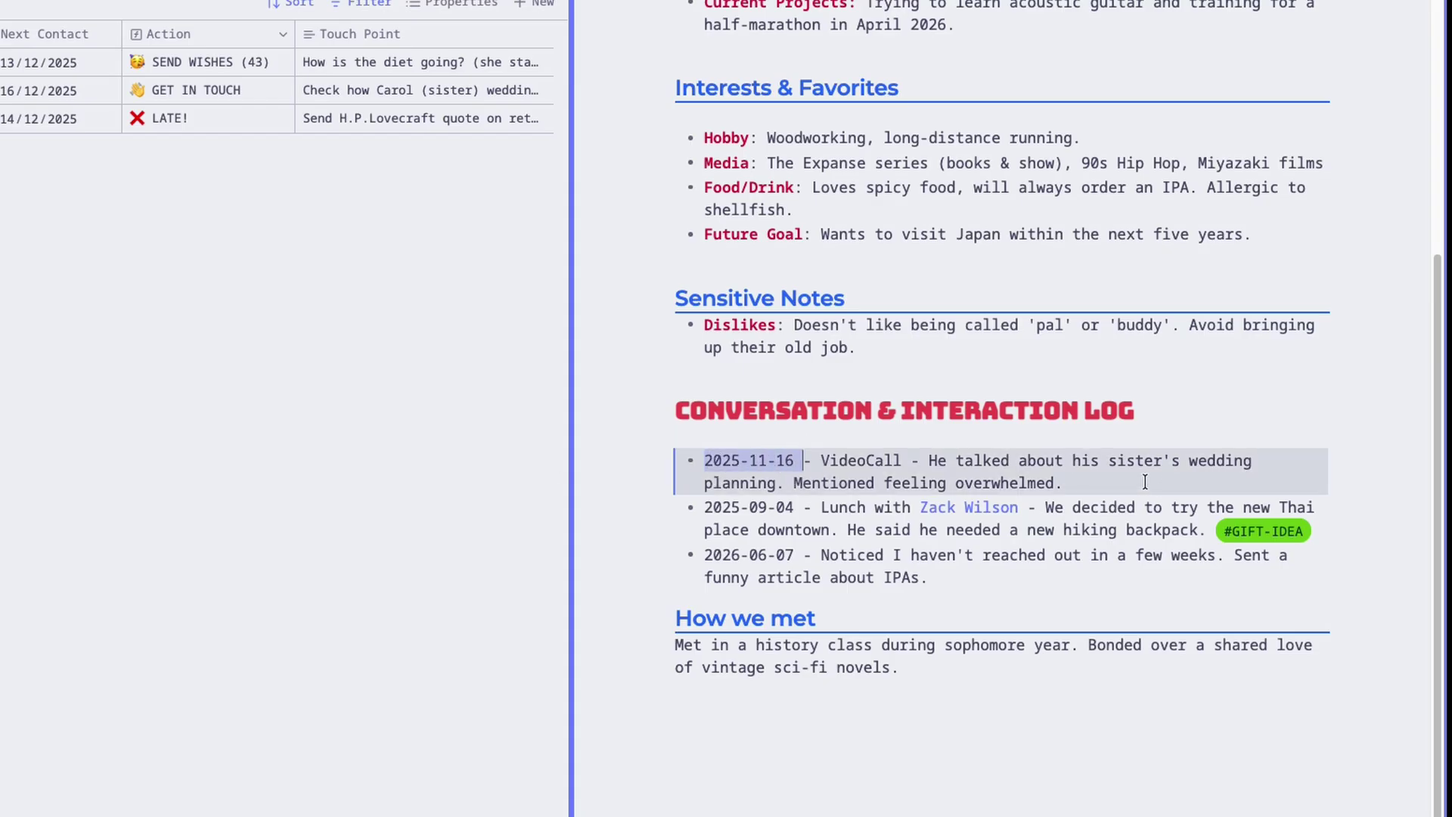
{"action": "left_click", "coordinate": [1235, 803]}
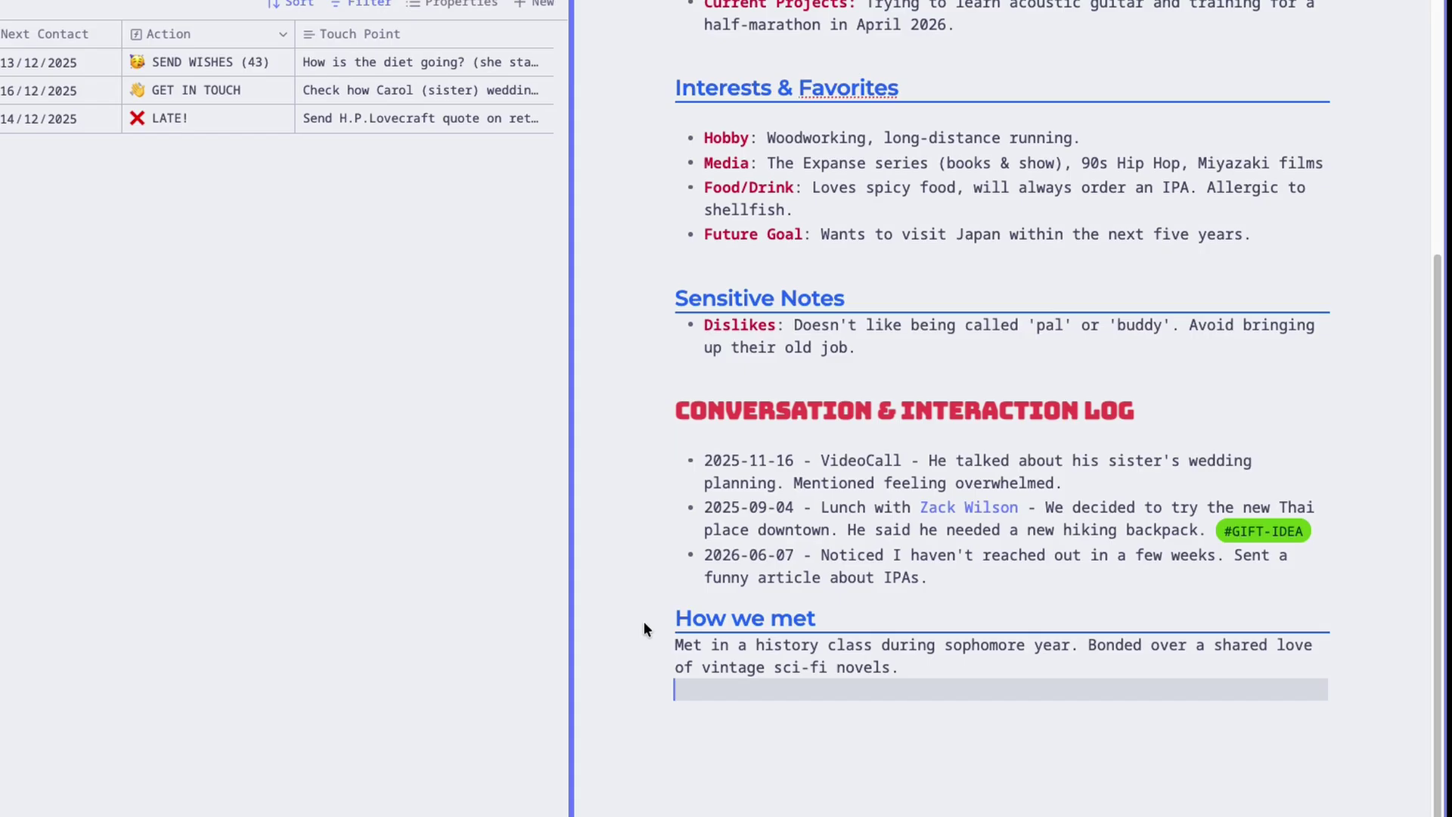
{"action": "left_click", "coordinate": [808, 619]}
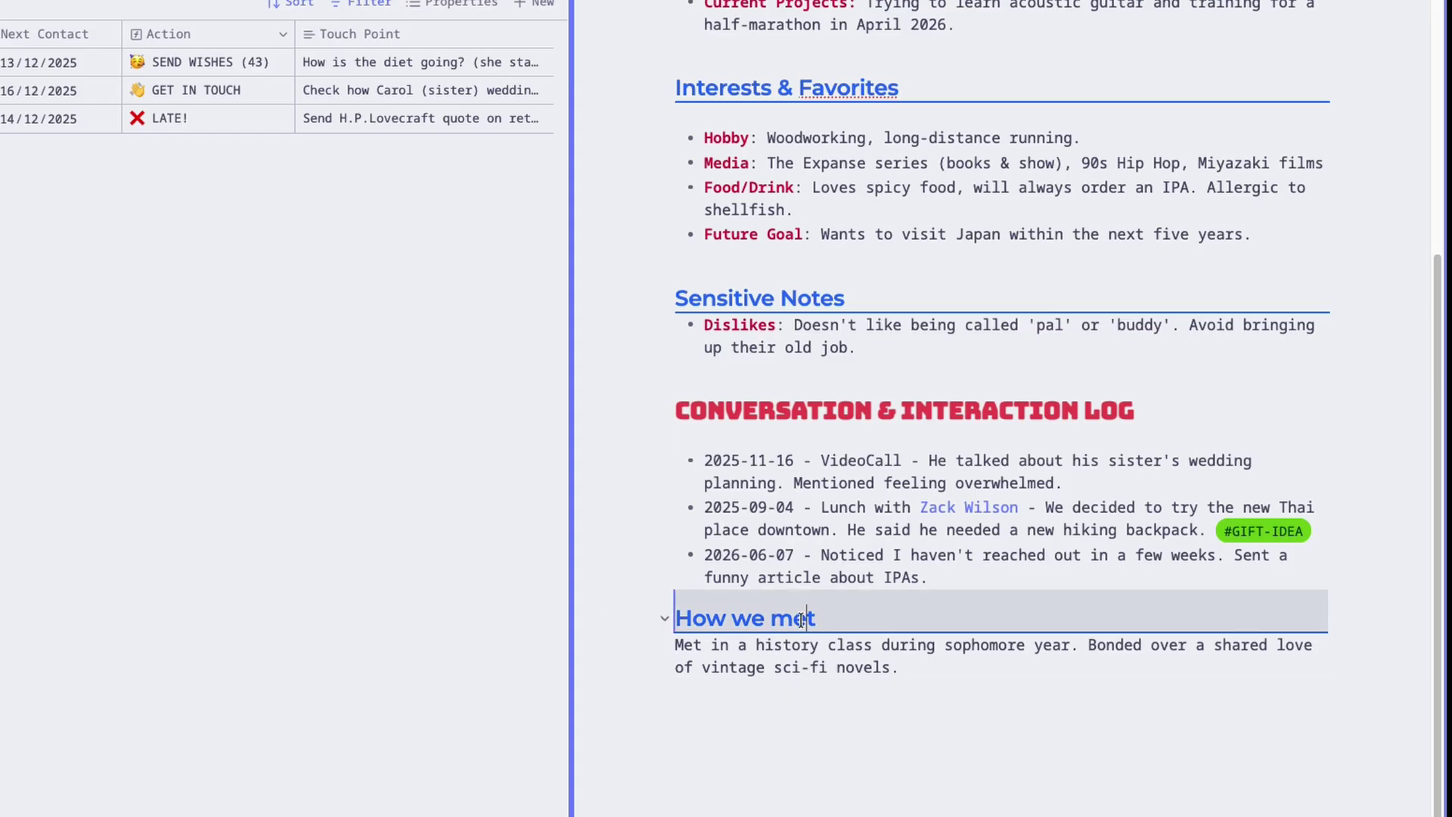
{"action": "left_click", "coordinate": [849, 722]}
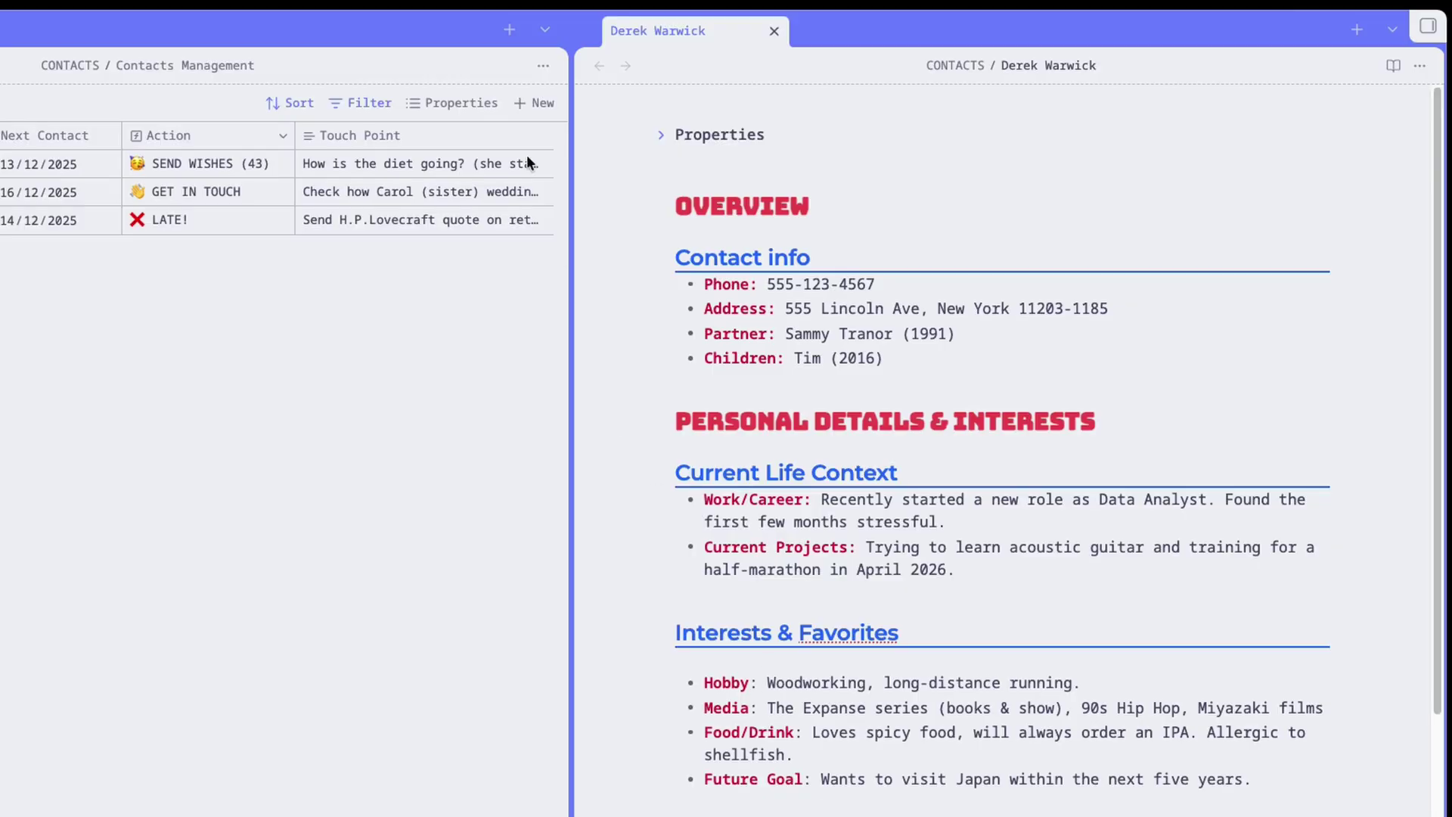
{"action": "left_click", "coordinate": [661, 135]}
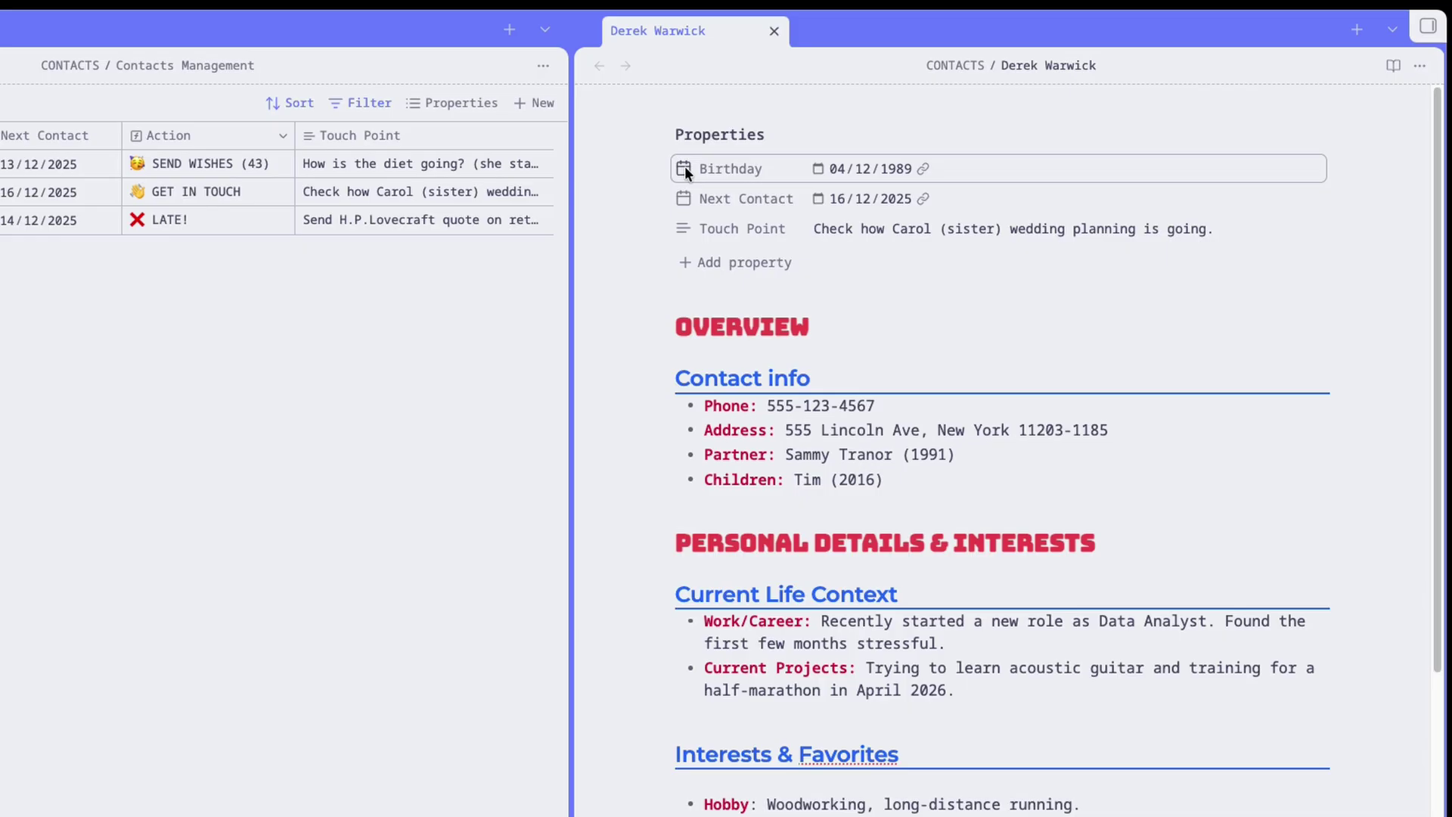
{"action": "left_click", "coordinate": [818, 198]}
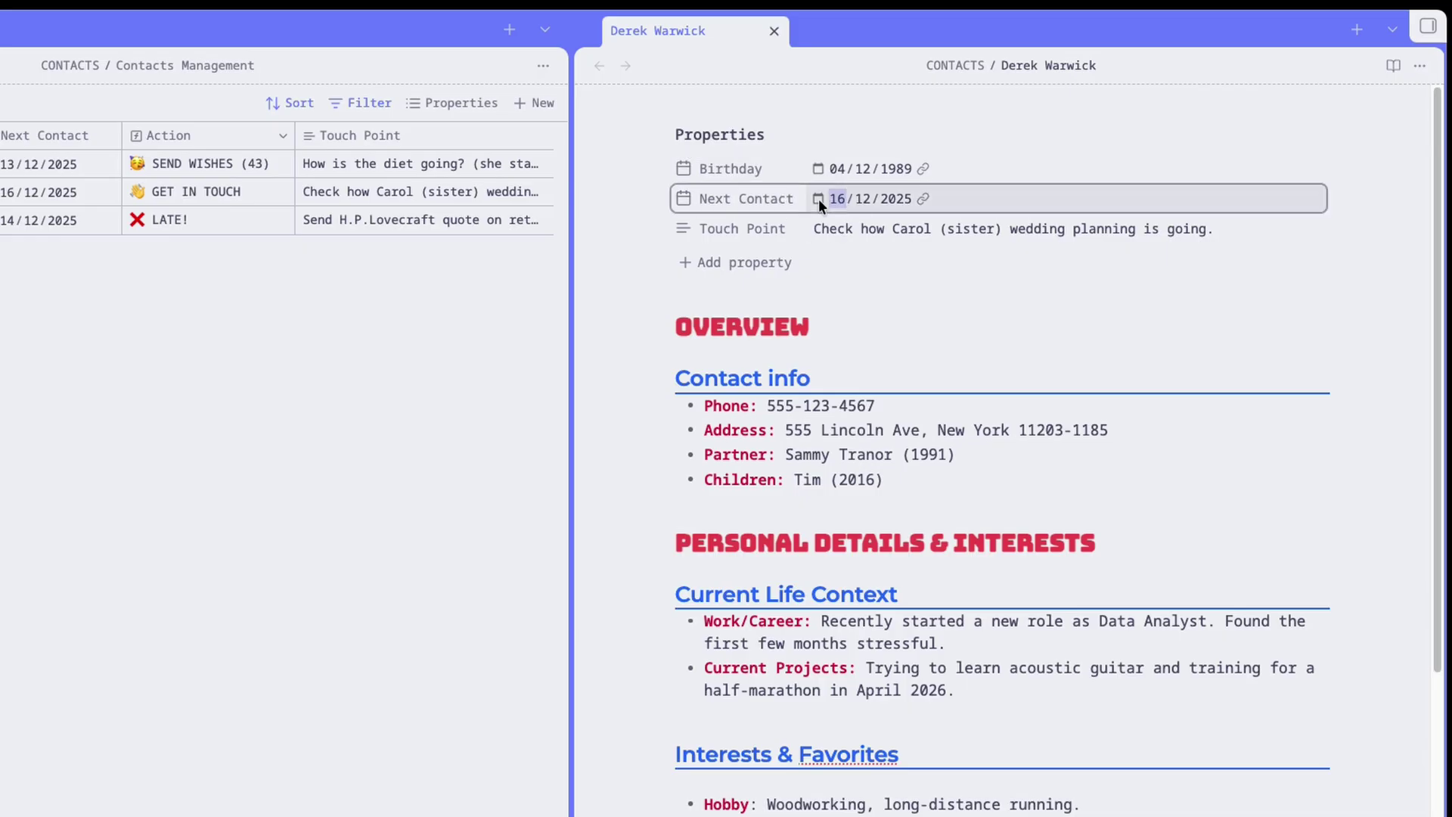
{"action": "left_click", "coordinate": [651, 227]}
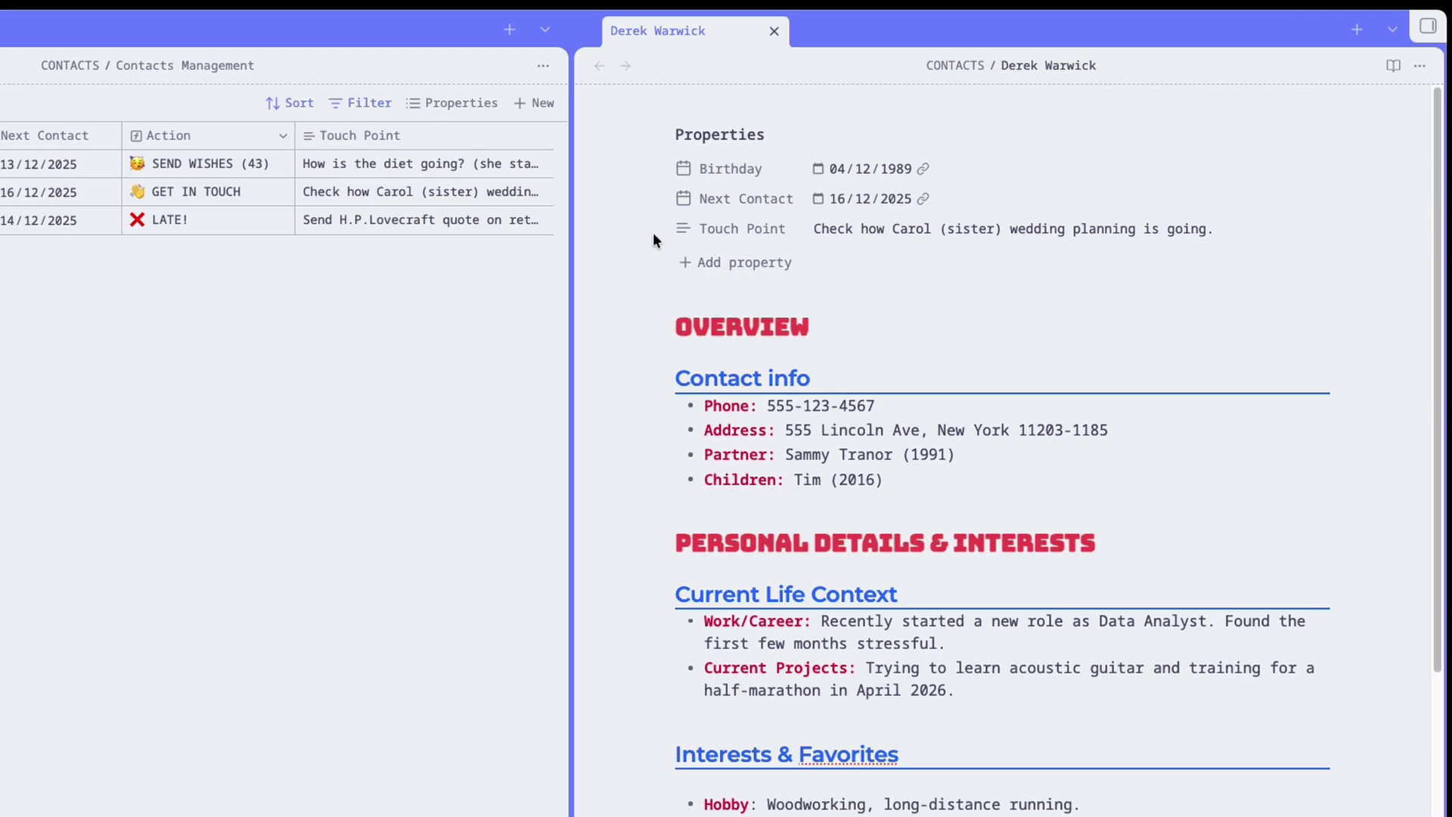
{"action": "left_click_drag", "start_coordinate": [806, 227], "coordinate": [1271, 227]}
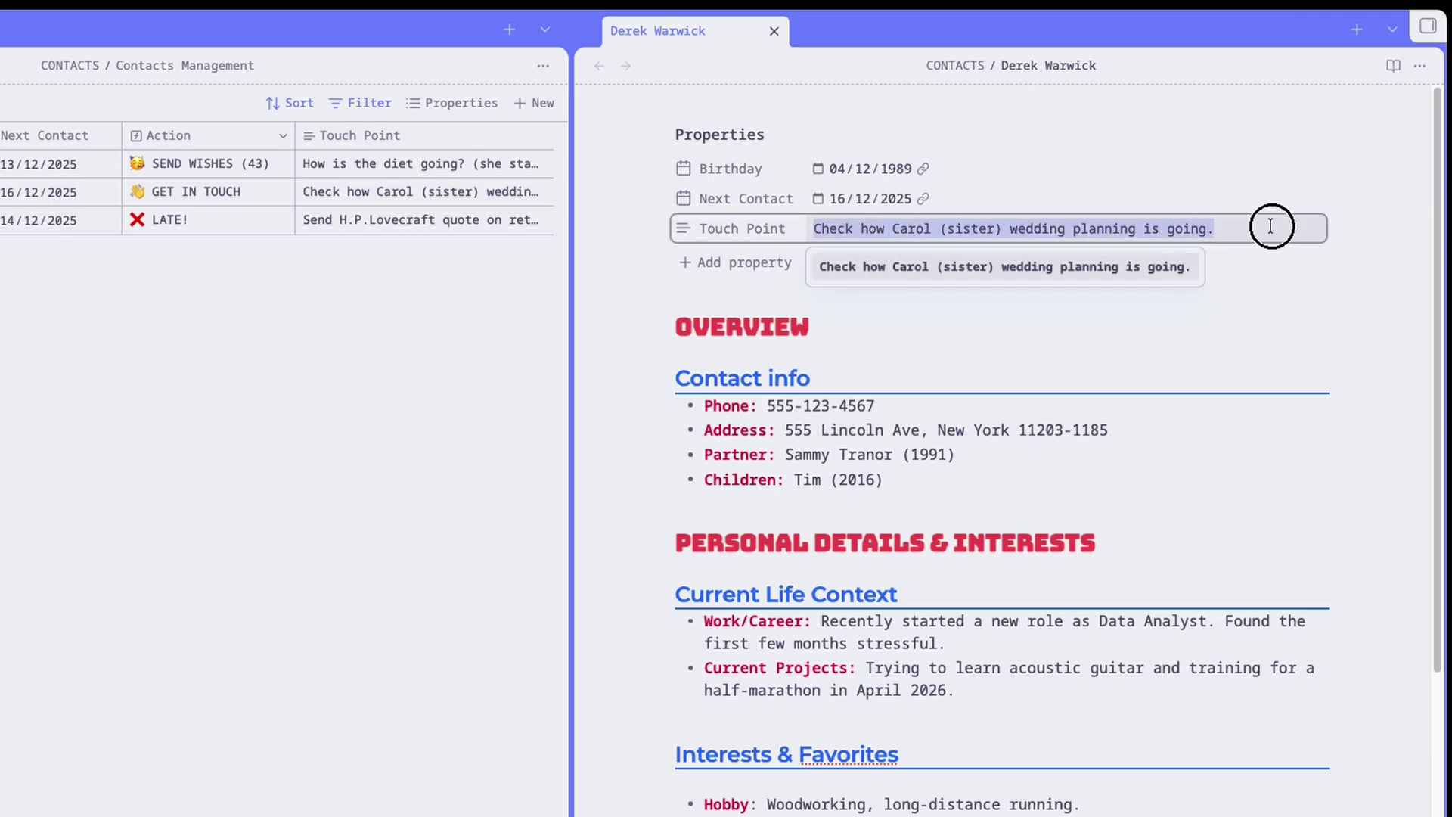
{"action": "left_click", "coordinate": [1277, 308]}
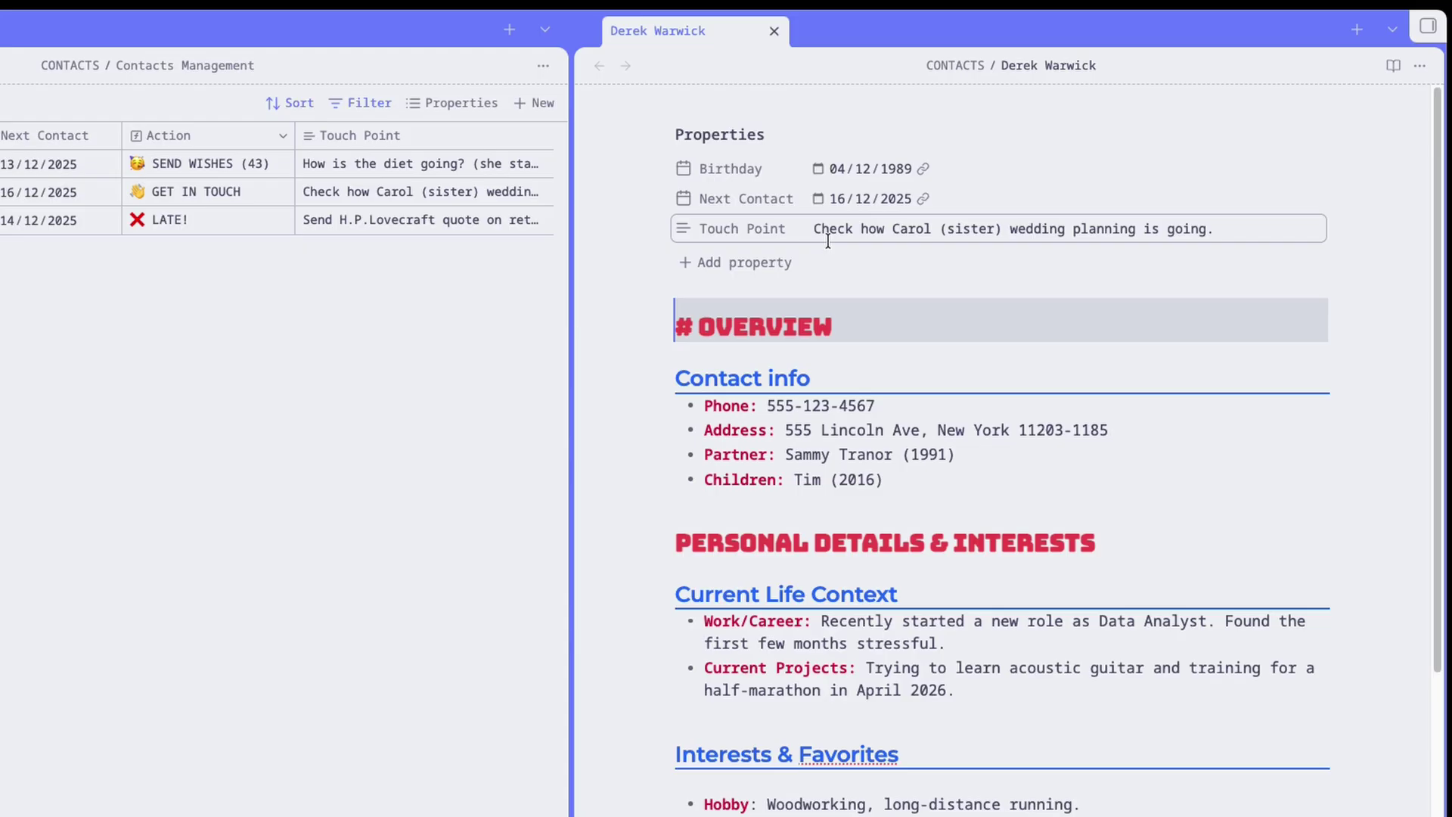
{"action": "scroll", "coordinate": [811, 570], "scroll_direction": "down", "scroll_amount": 5}
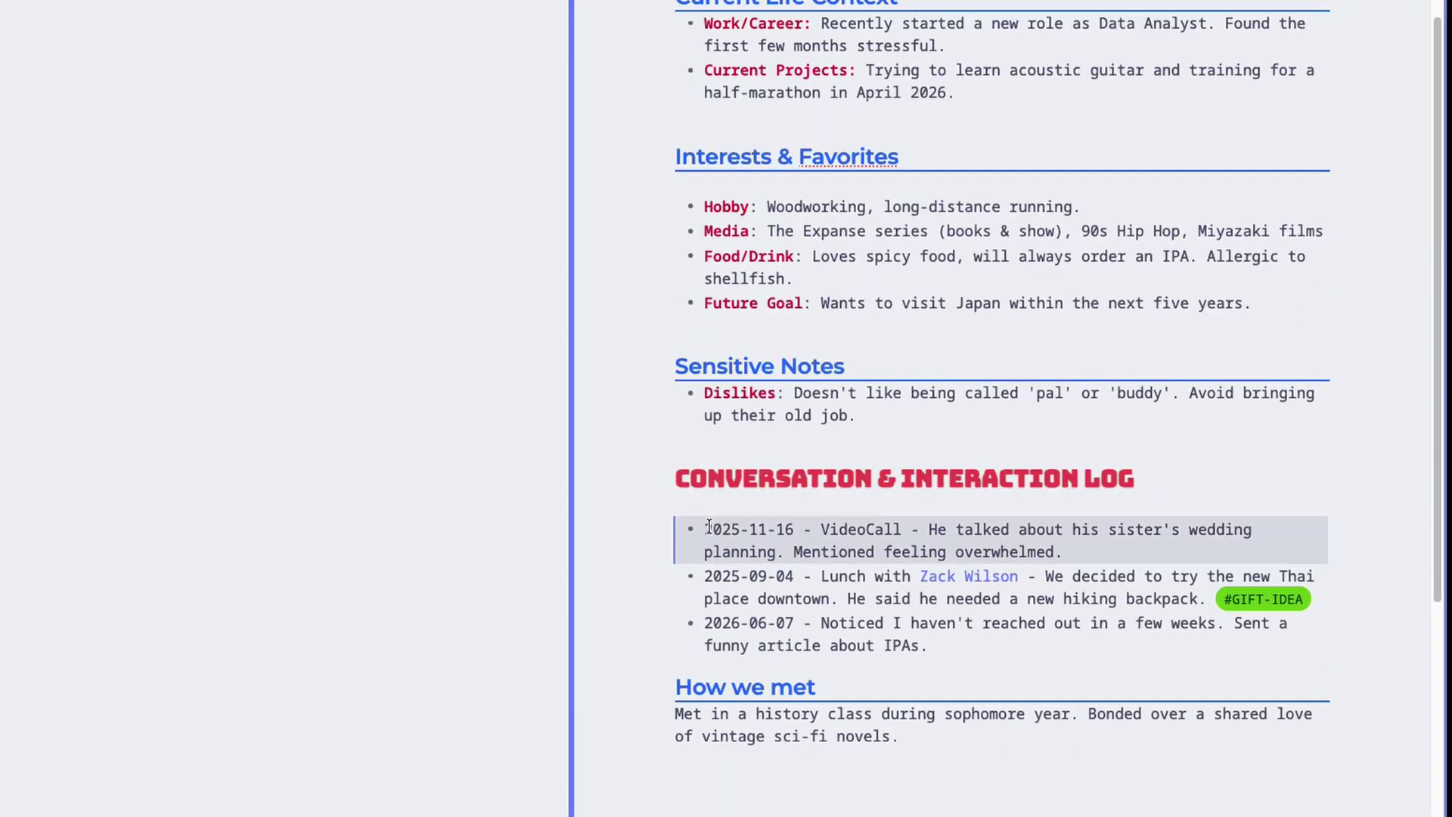
{"action": "left_click", "coordinate": [708, 529]}
{"action": "left_click_drag", "start_coordinate": [1065, 552], "coordinate": [928, 529]}
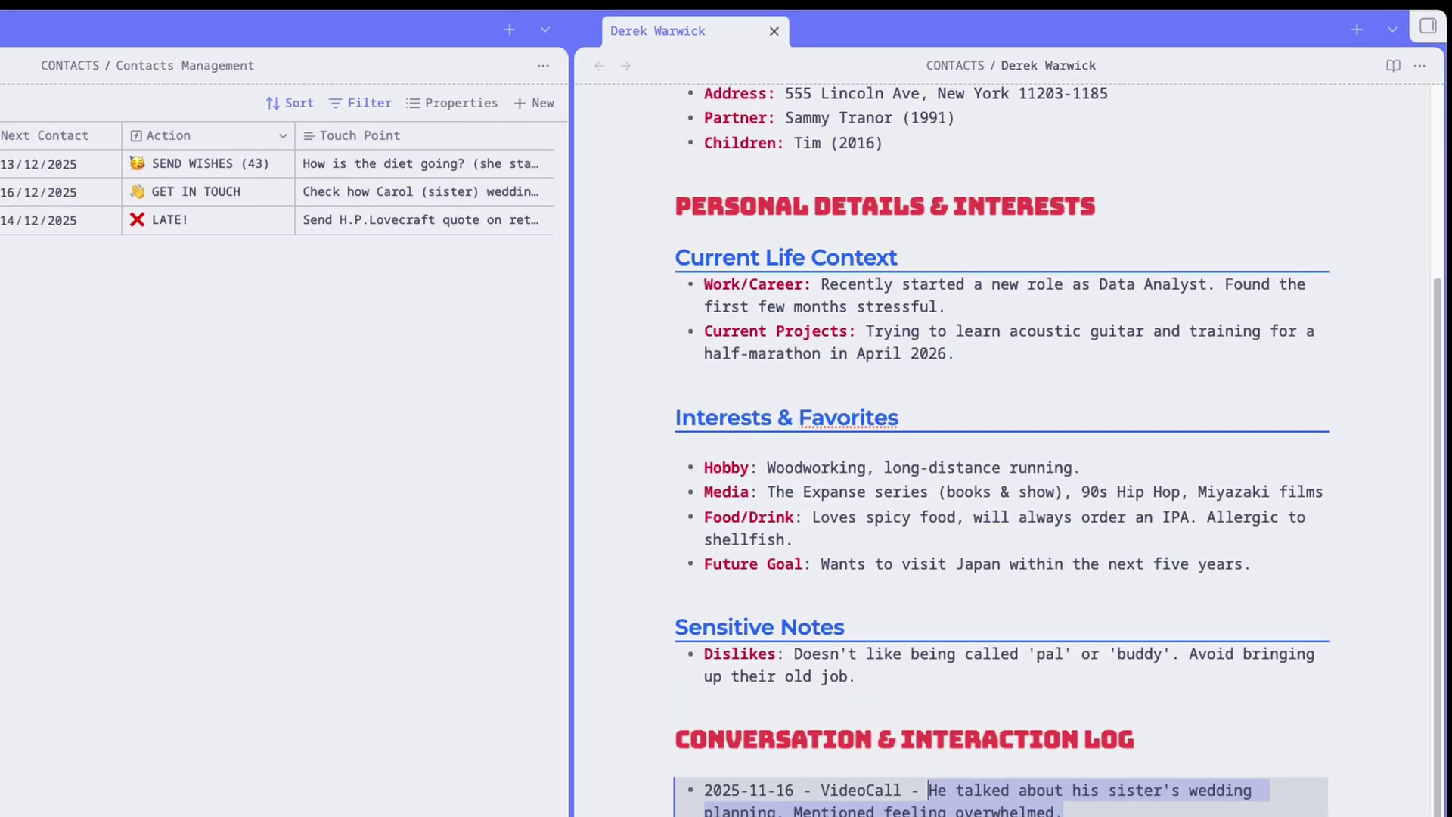
{"action": "scroll", "coordinate": [1003, 453], "scroll_direction": "up", "scroll_amount": 5}
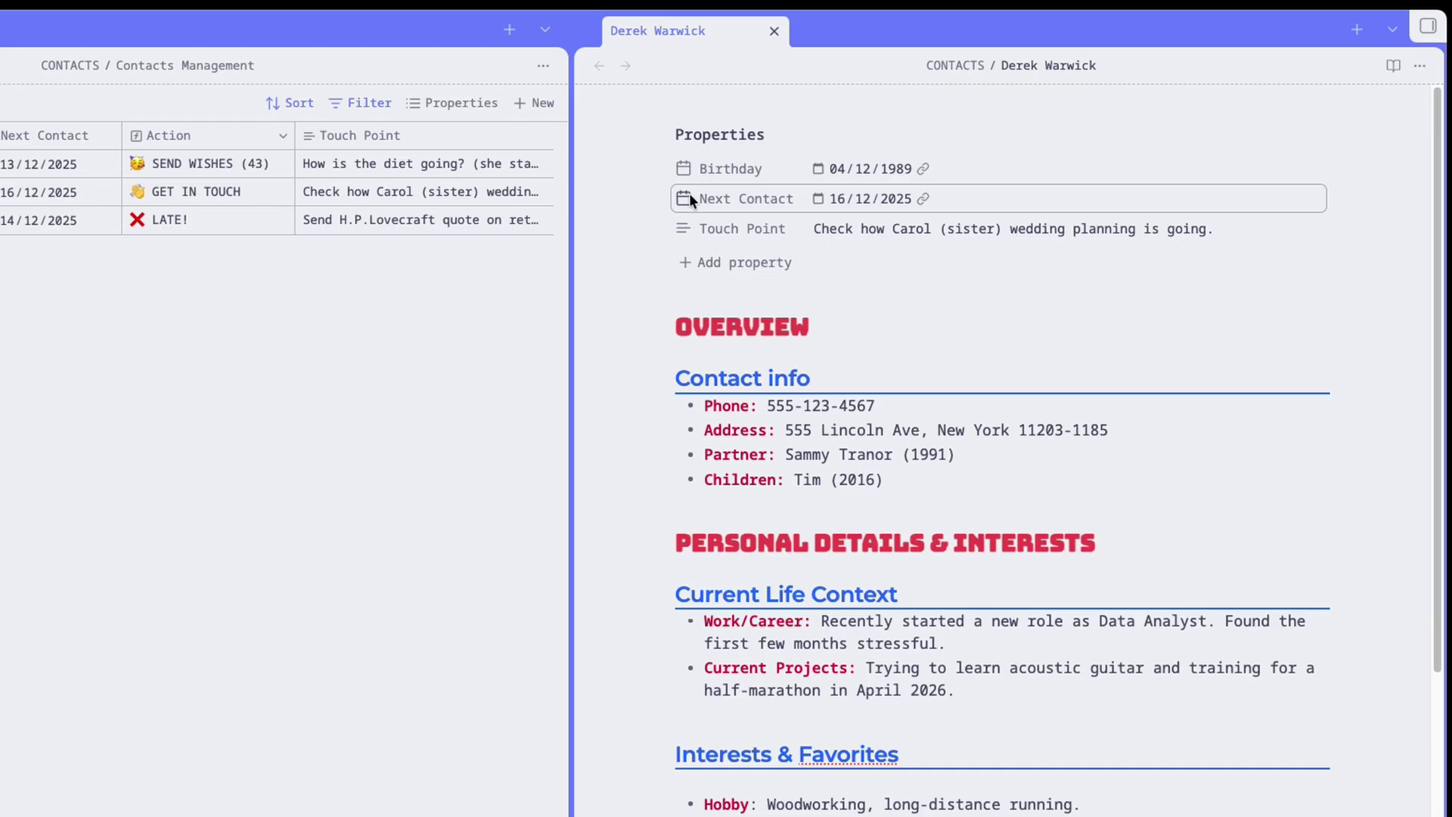
{"action": "left_click", "coordinate": [819, 198]}
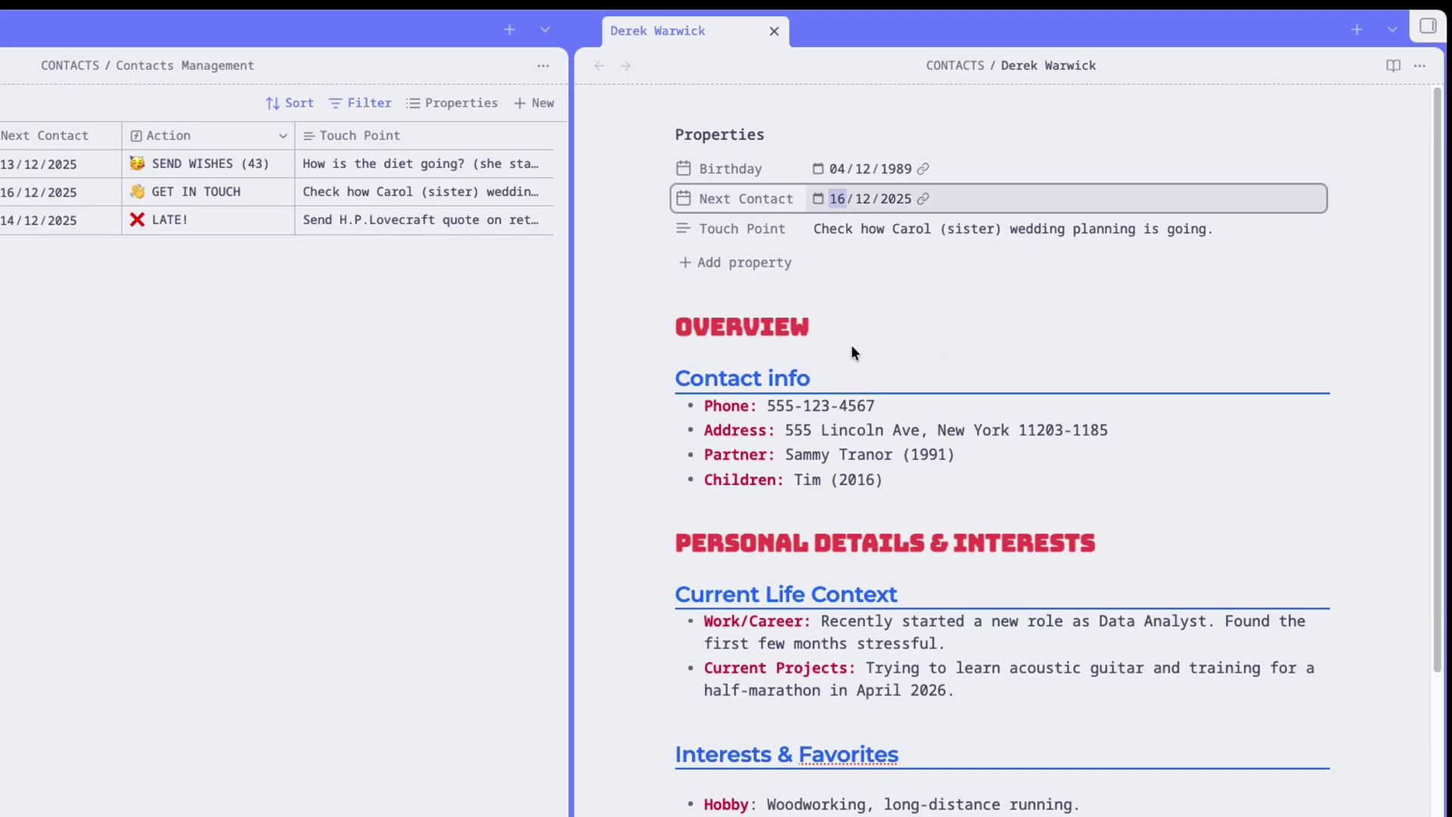
{"action": "left_click", "coordinate": [868, 306]}
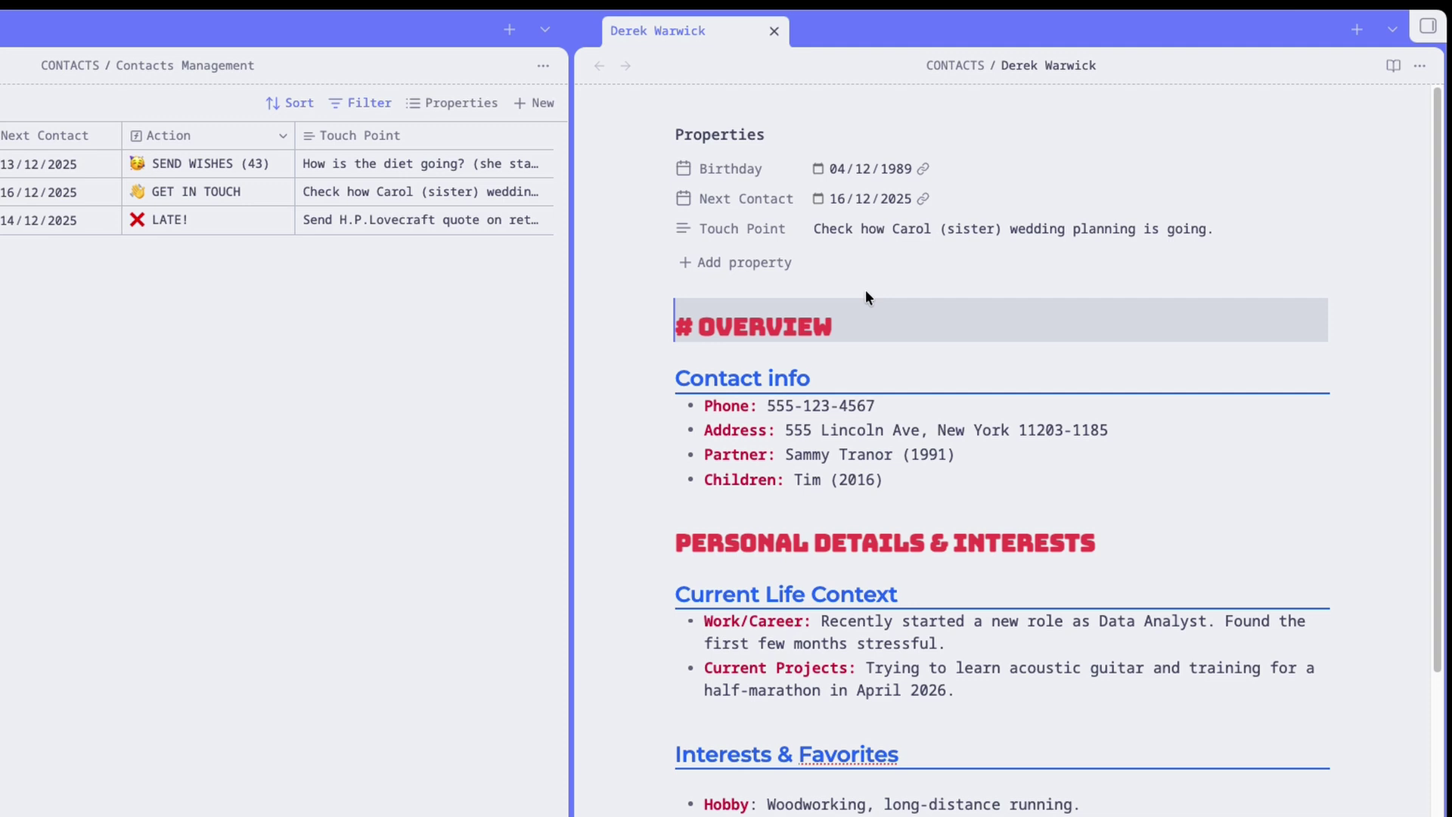
{"action": "left_click", "coordinate": [838, 233]}
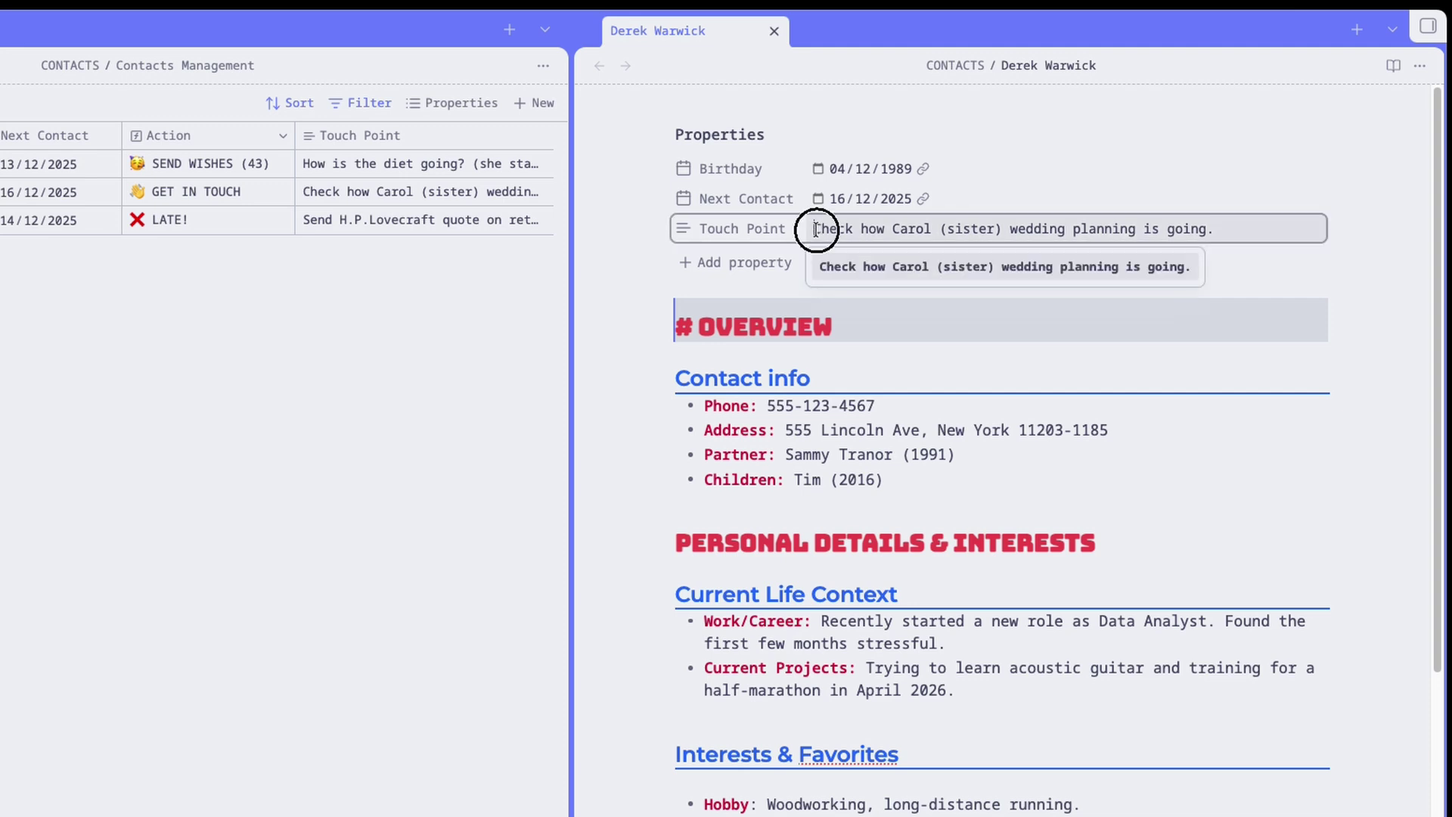
{"action": "left_click_drag", "start_coordinate": [813, 228], "coordinate": [1231, 329]}
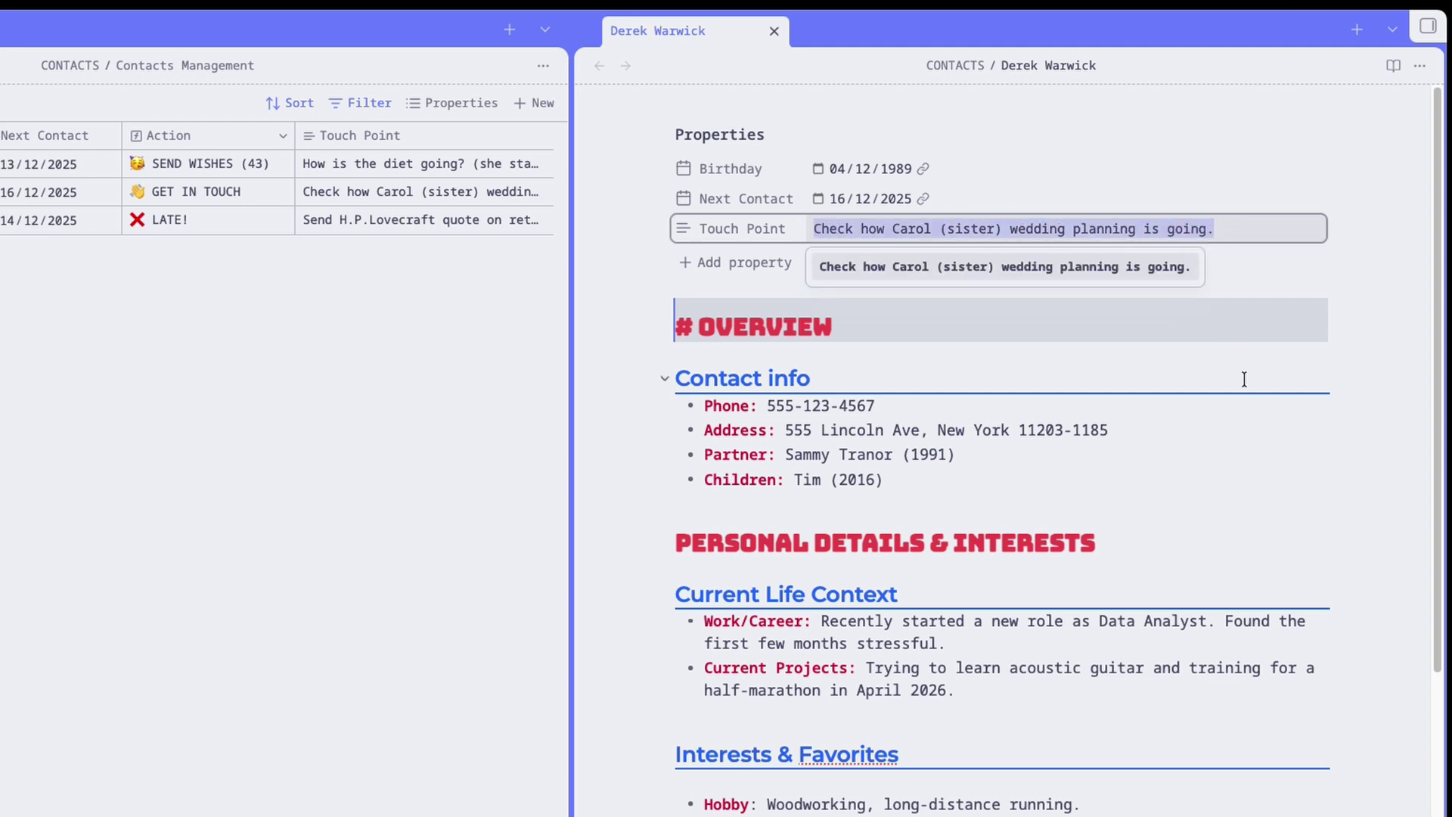
{"action": "left_click_drag", "start_coordinate": [1231, 329], "coordinate": [1387, 302]}
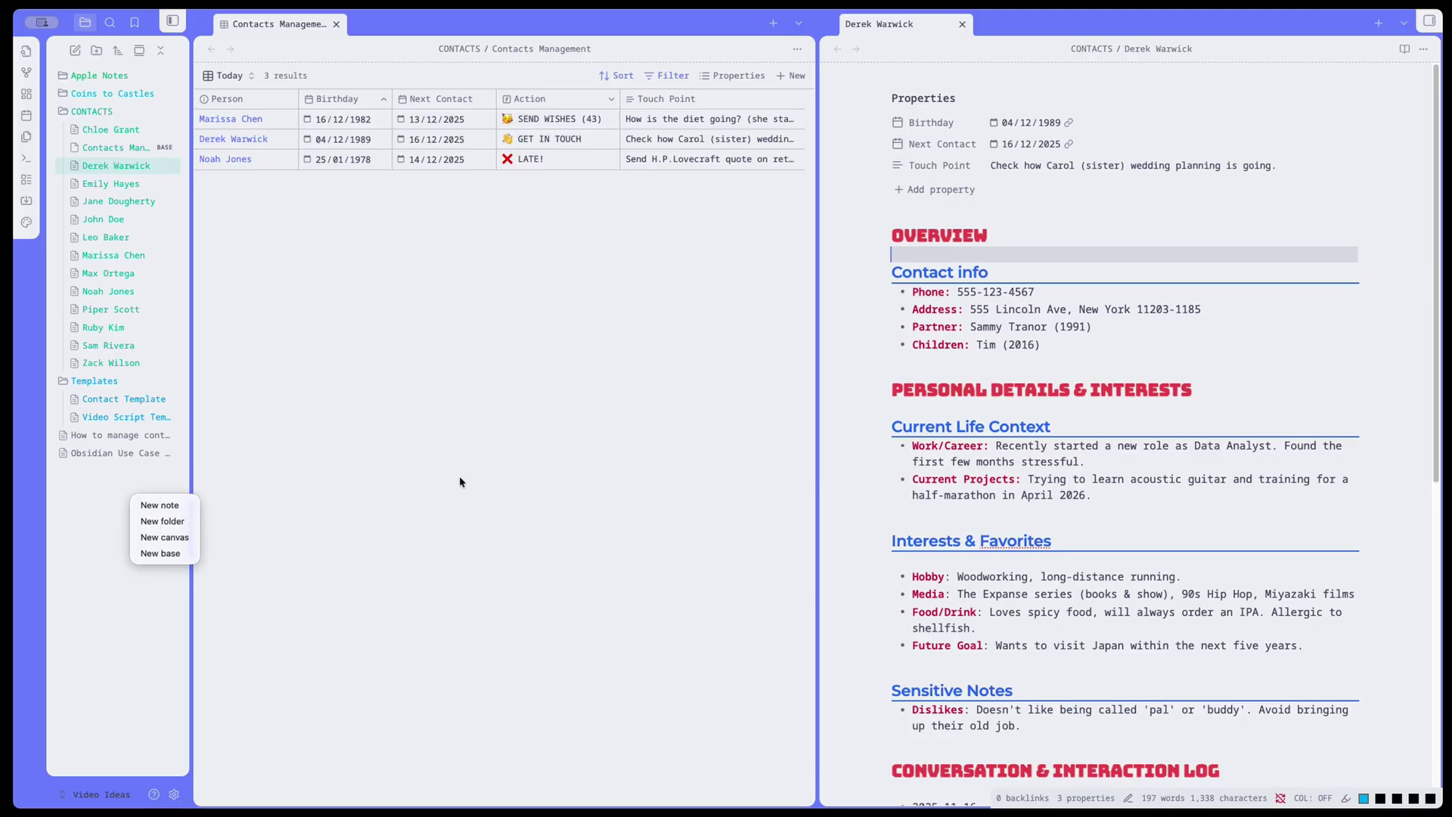
Turn the partner's name on the Partner line into a [[wikilink]].
{"action": "left_click", "coordinate": [462, 476]}
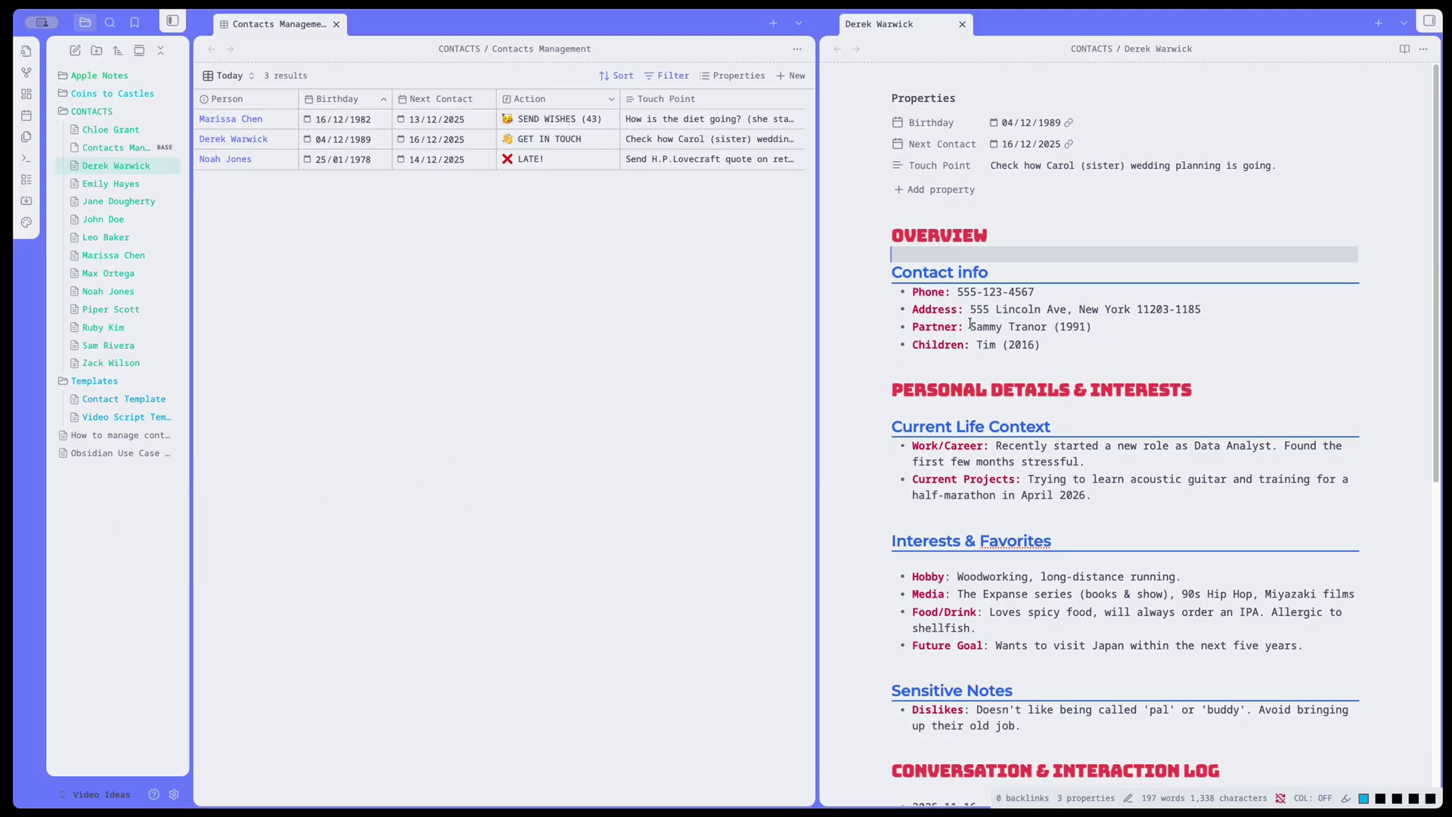
{"action": "left_click_drag", "start_coordinate": [972, 327], "coordinate": [1050, 324]}
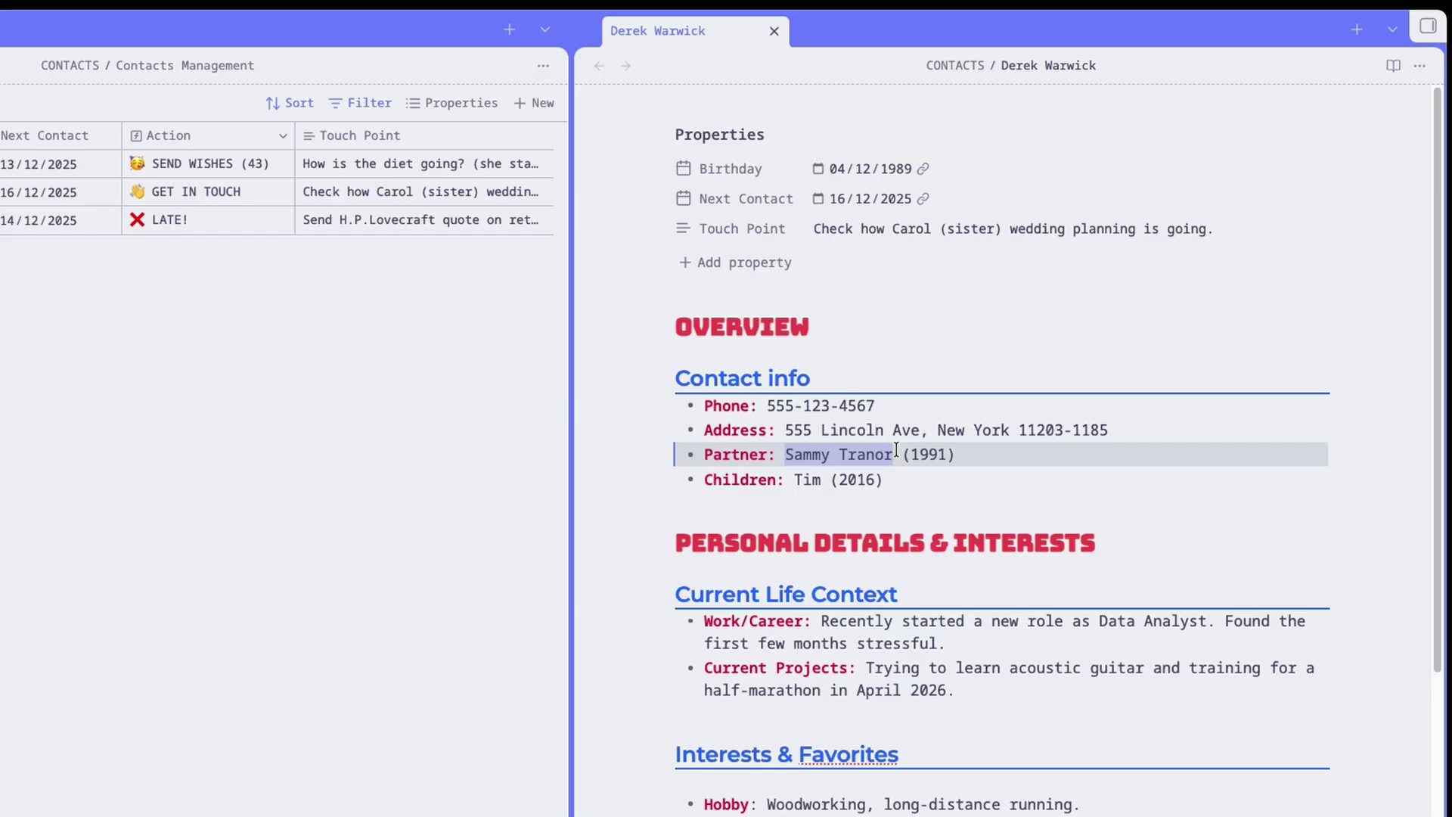
{"action": "type", "text": "["}
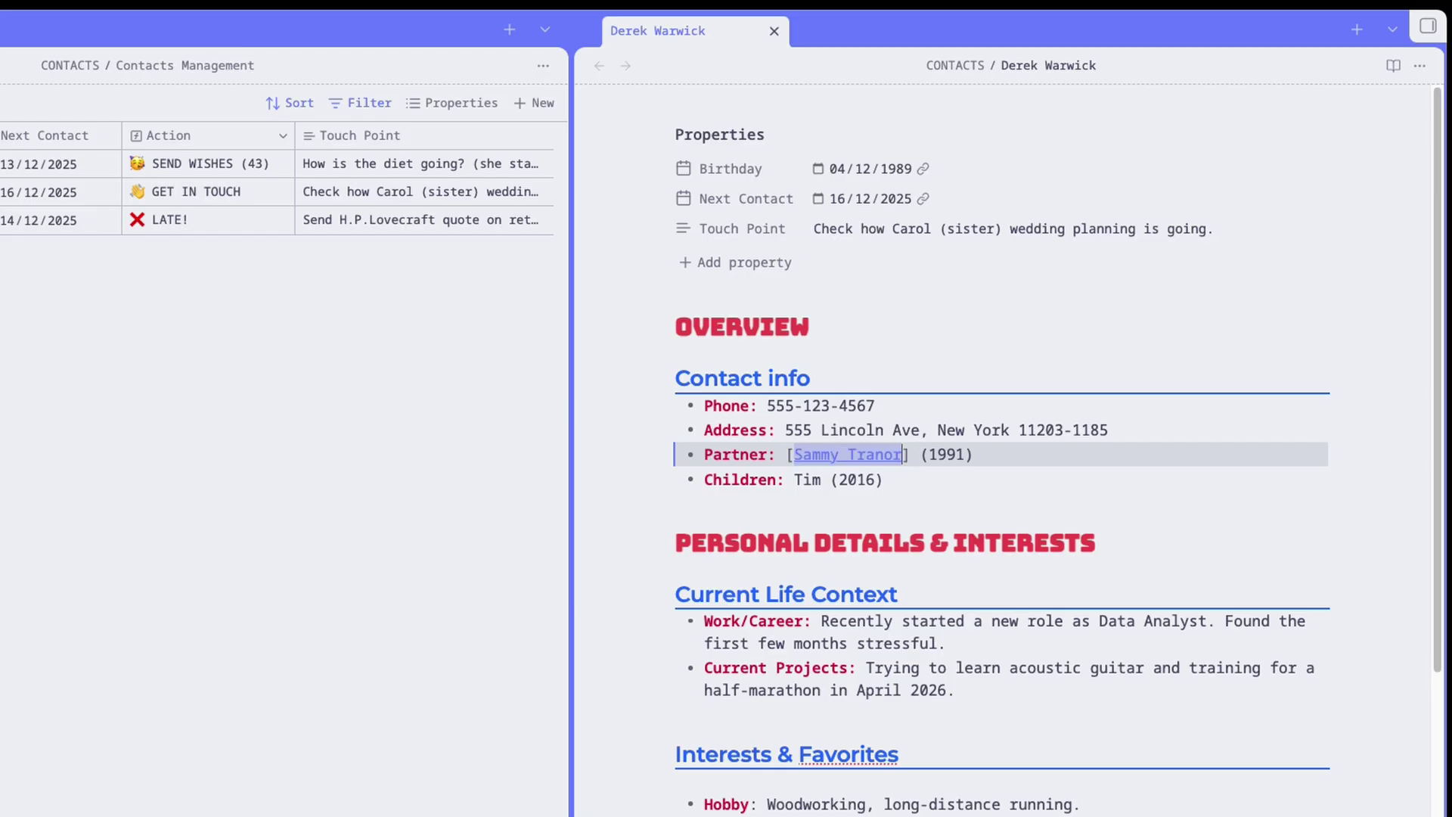
{"action": "type", "text": "["}
{"action": "left_click", "coordinate": [1072, 454]}
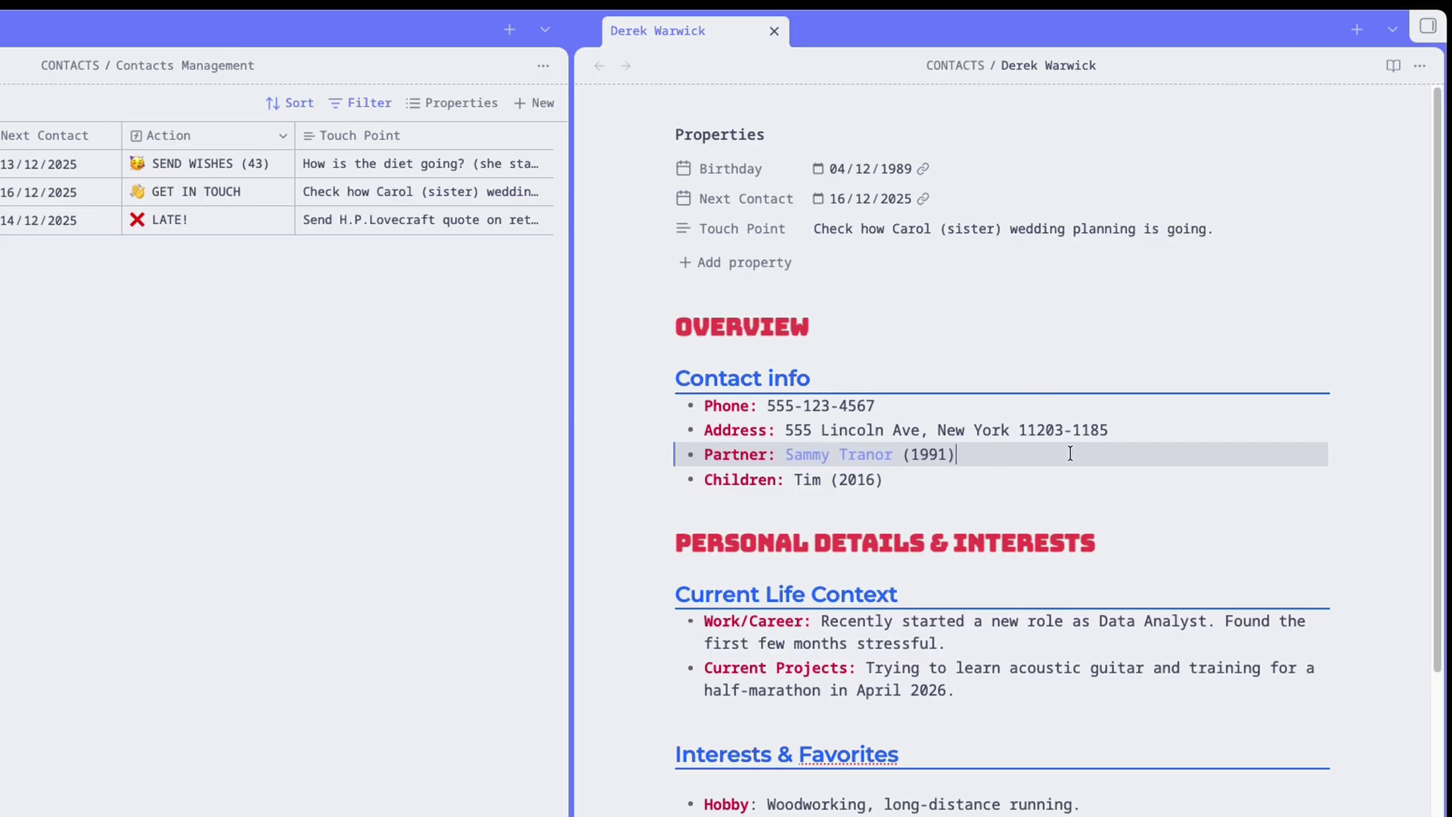
{"action": "left_click", "coordinate": [904, 454]}
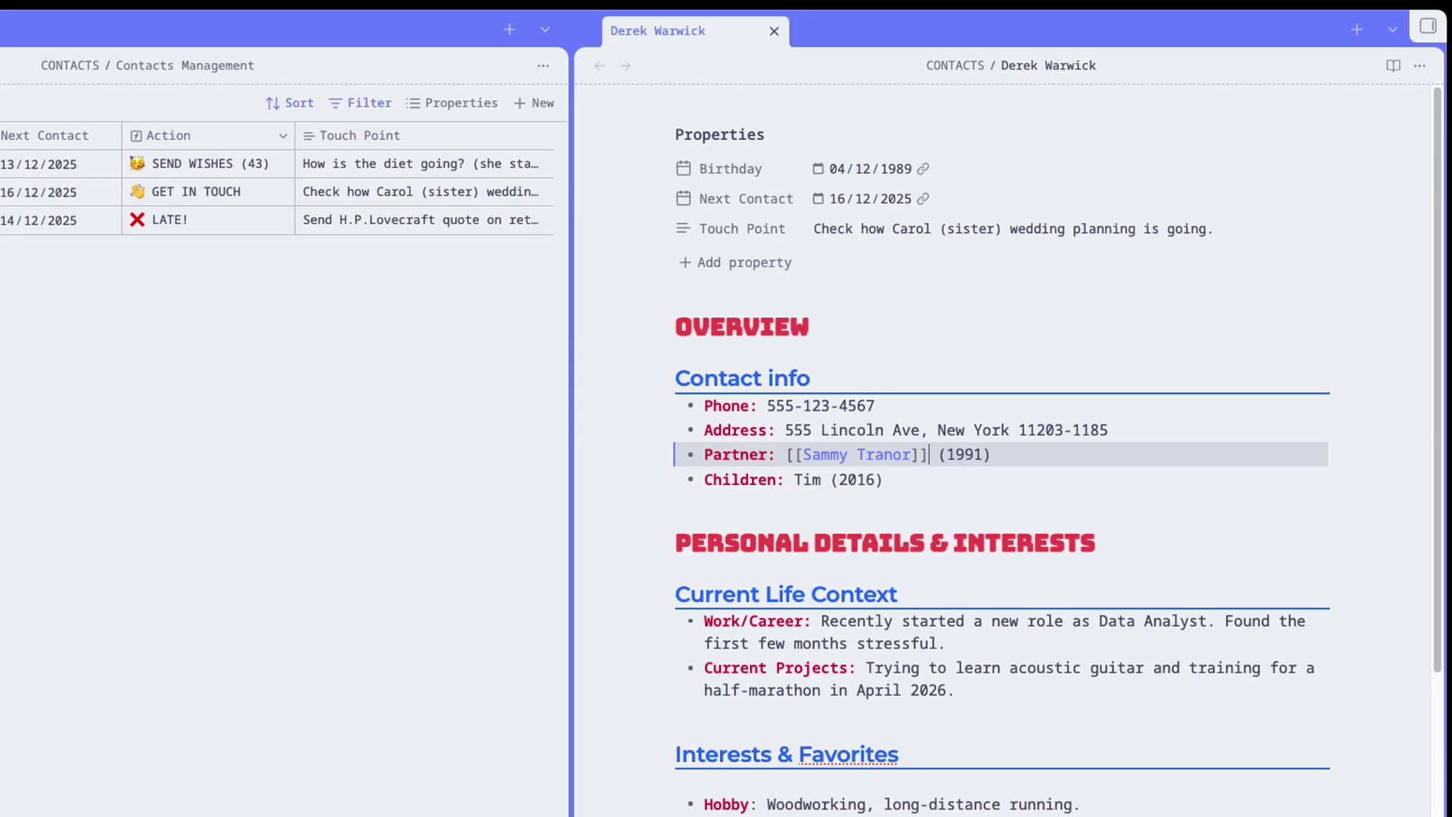
{"action": "left_click", "coordinate": [933, 509]}
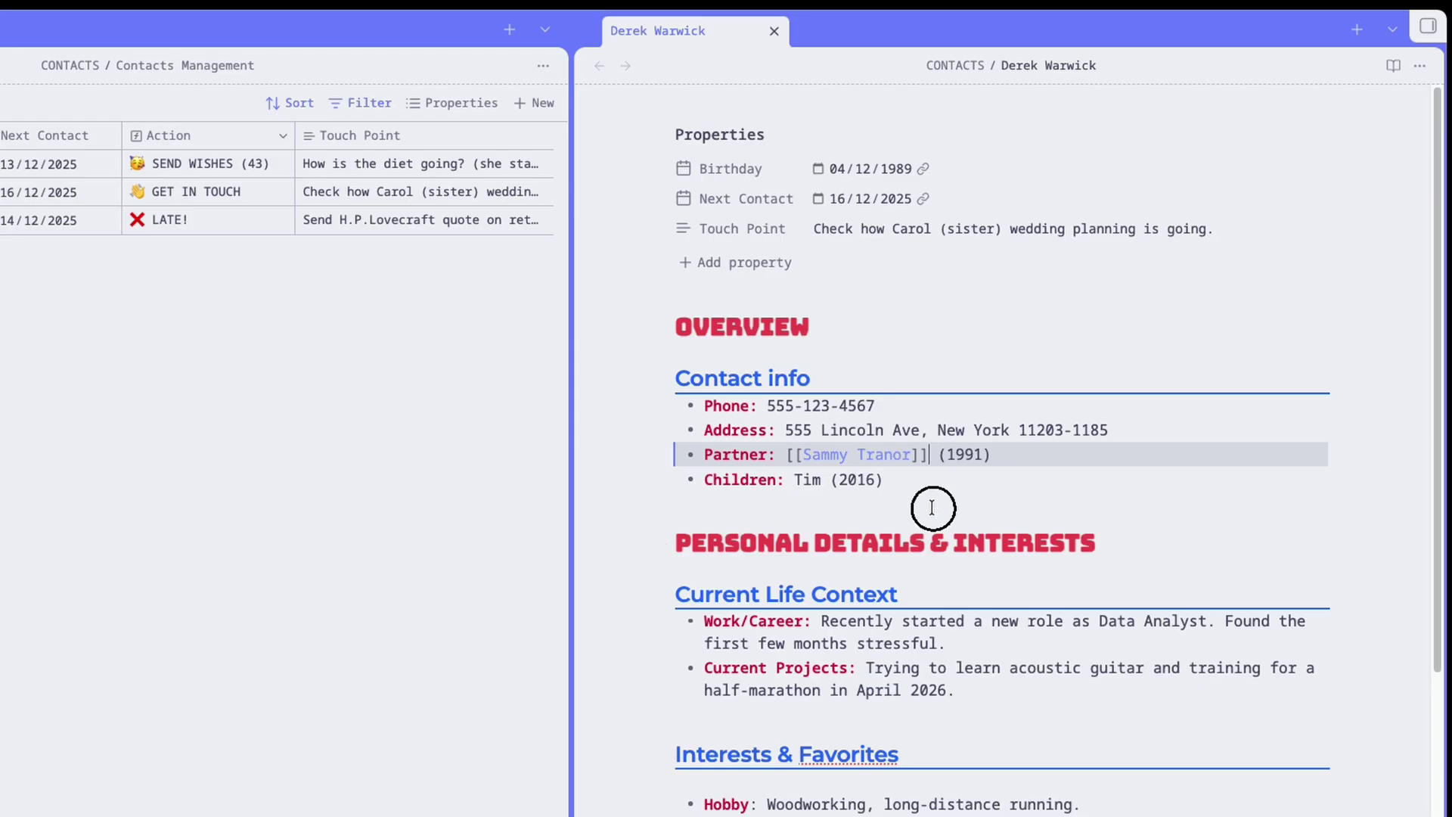
Open the partner's new linked note and move it into the CONTACTS folder.
{"action": "left_click", "coordinate": [863, 455]}
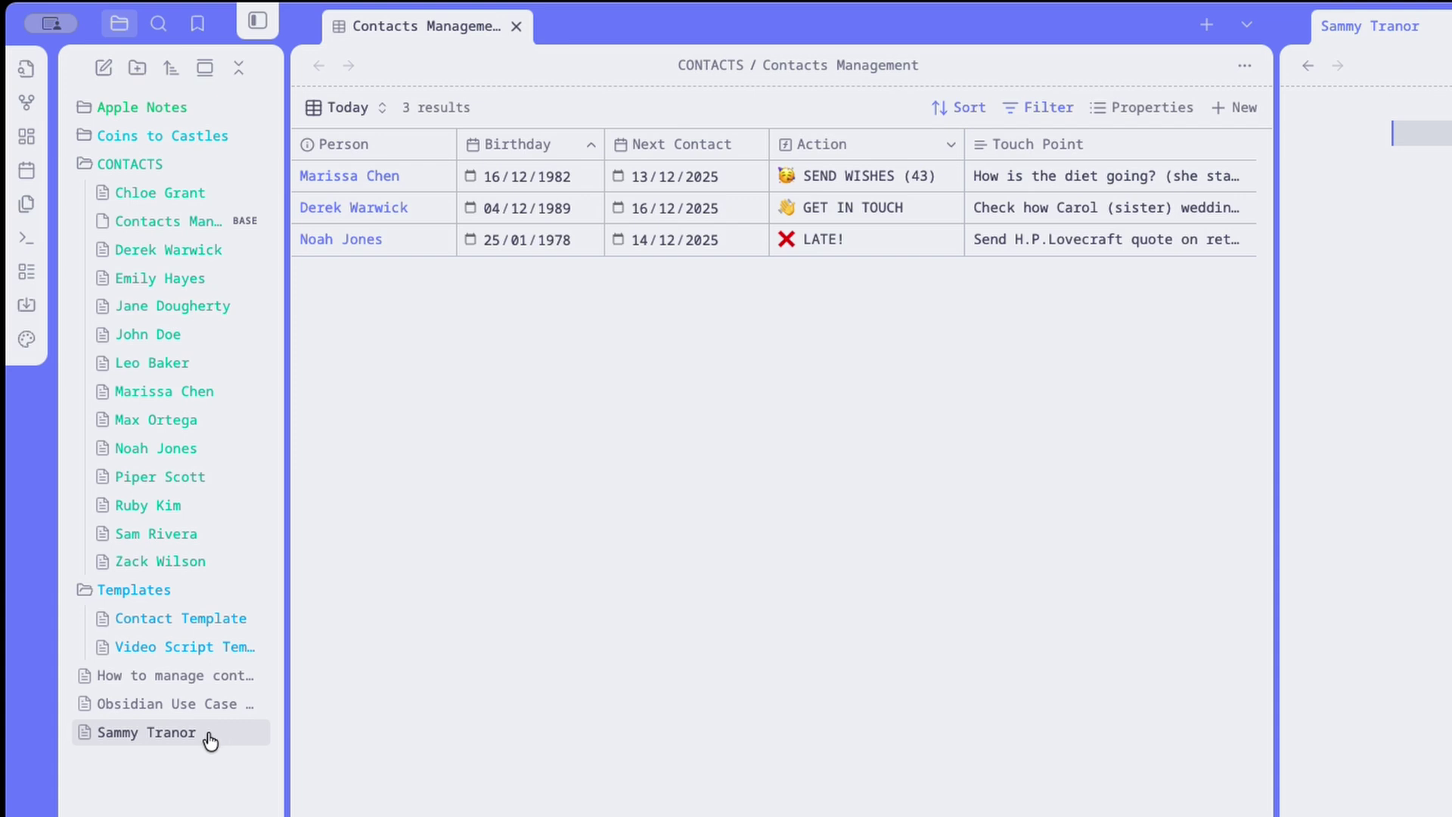
{"action": "left_click_drag", "start_coordinate": [206, 736], "coordinate": [195, 483]}
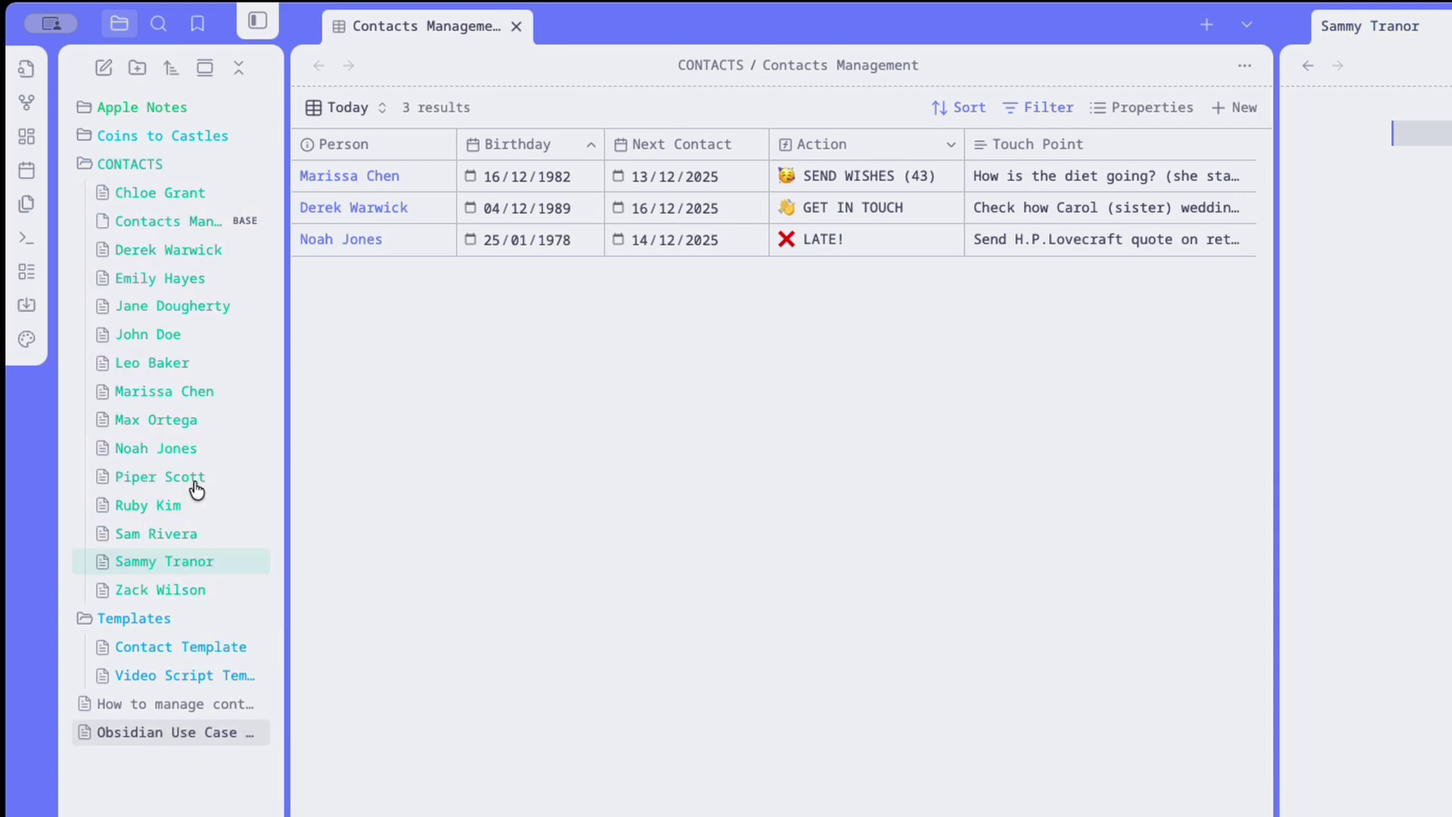
{"action": "left_click", "coordinate": [167, 567]}
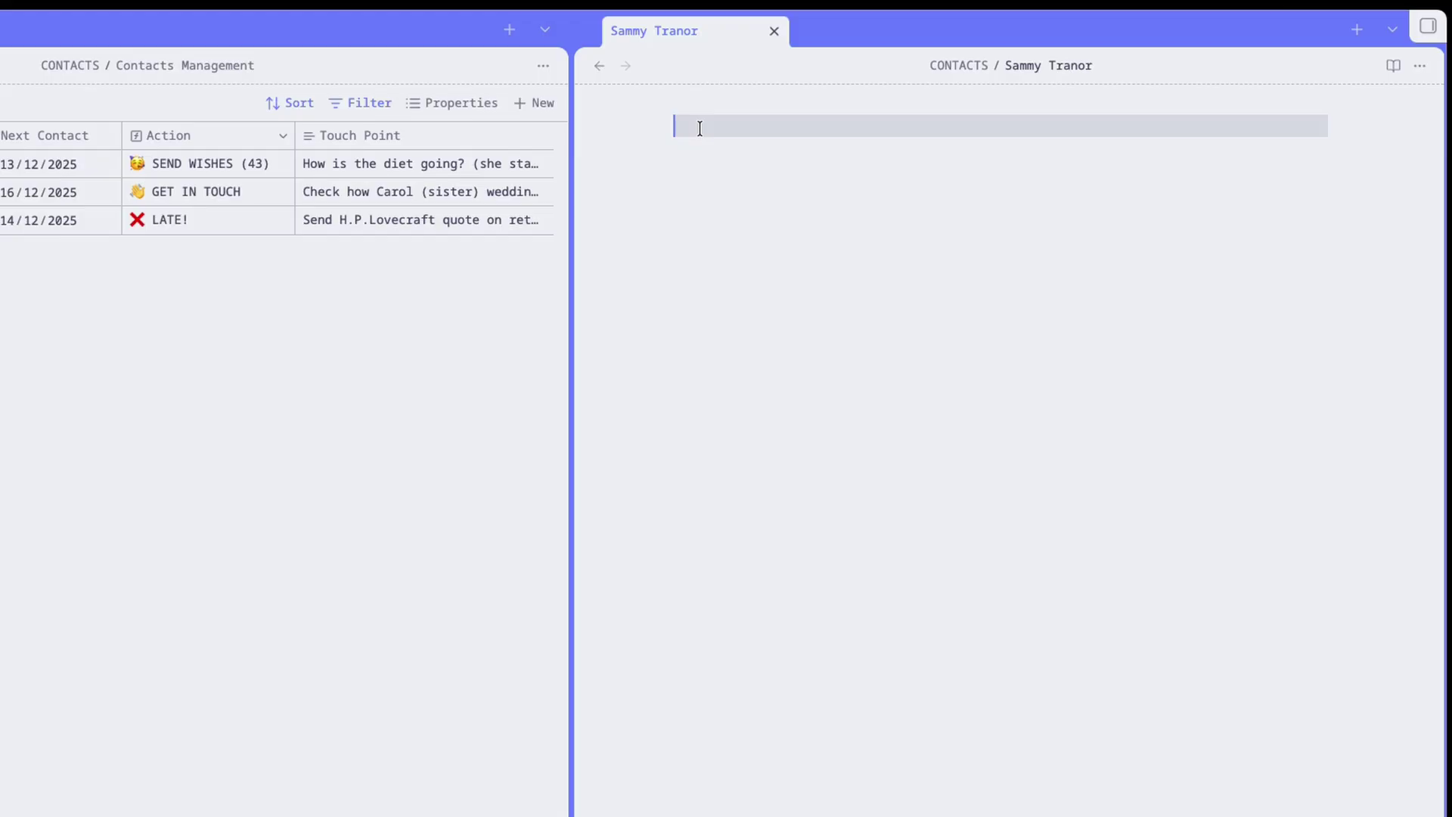
Add Birthday, Next Contact and Touch Point properties to the partner's empty note.
{"action": "type", "text": "---"}
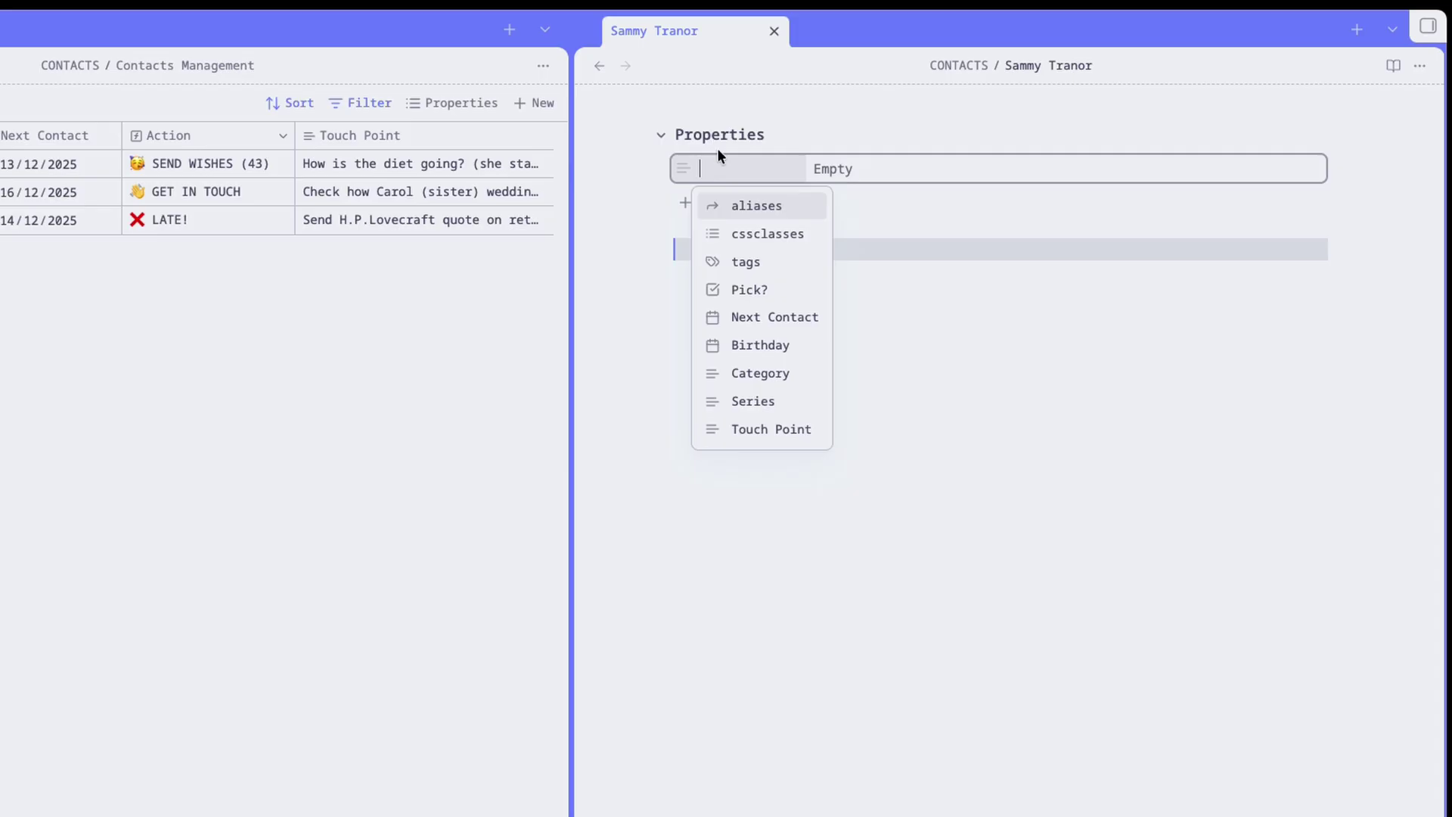
{"action": "left_click", "coordinate": [717, 345]}
{"action": "left_click", "coordinate": [687, 198]}
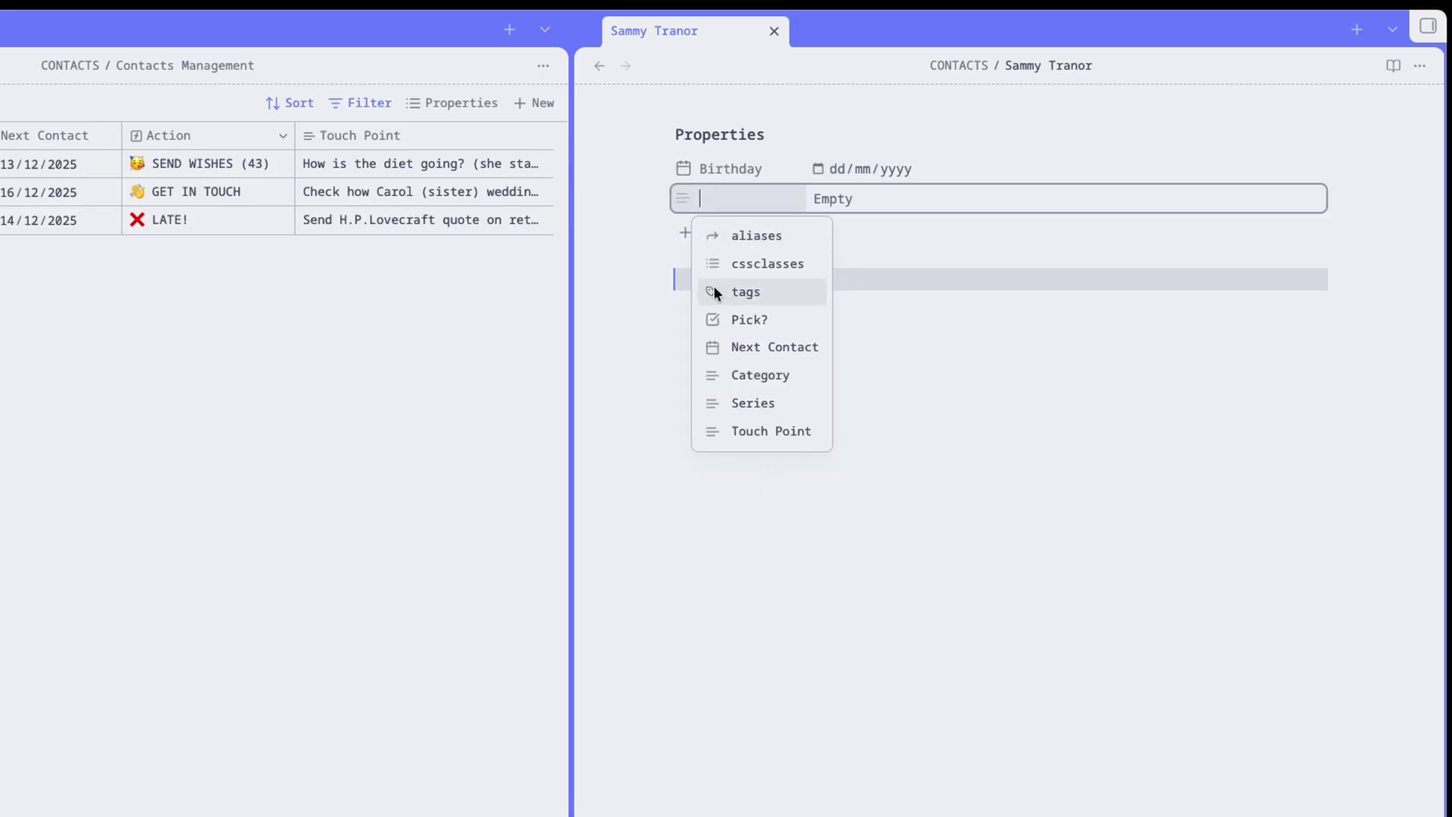
{"action": "left_click", "coordinate": [715, 348]}
{"action": "left_click", "coordinate": [683, 231]}
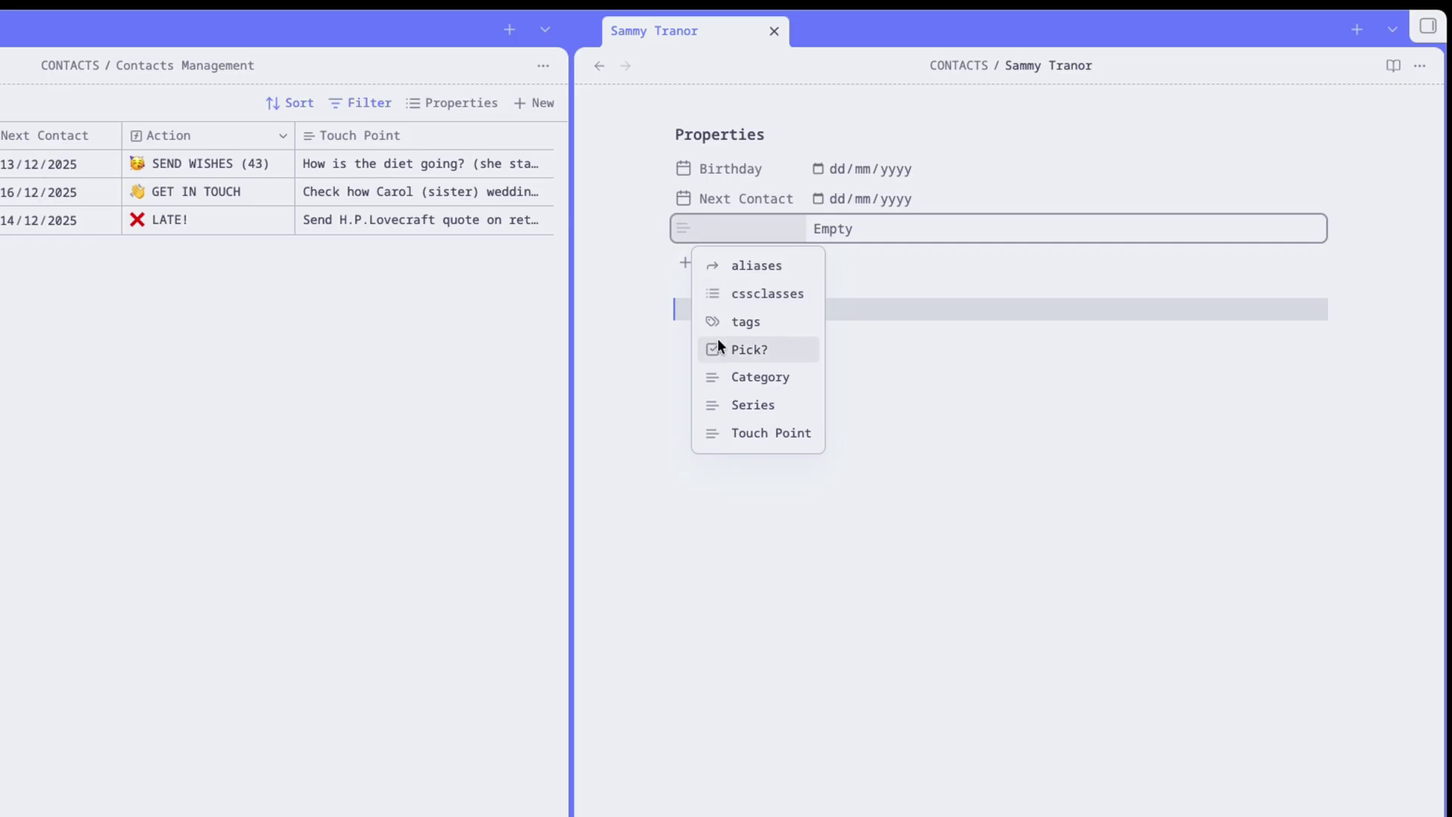
{"action": "left_click", "coordinate": [723, 432]}
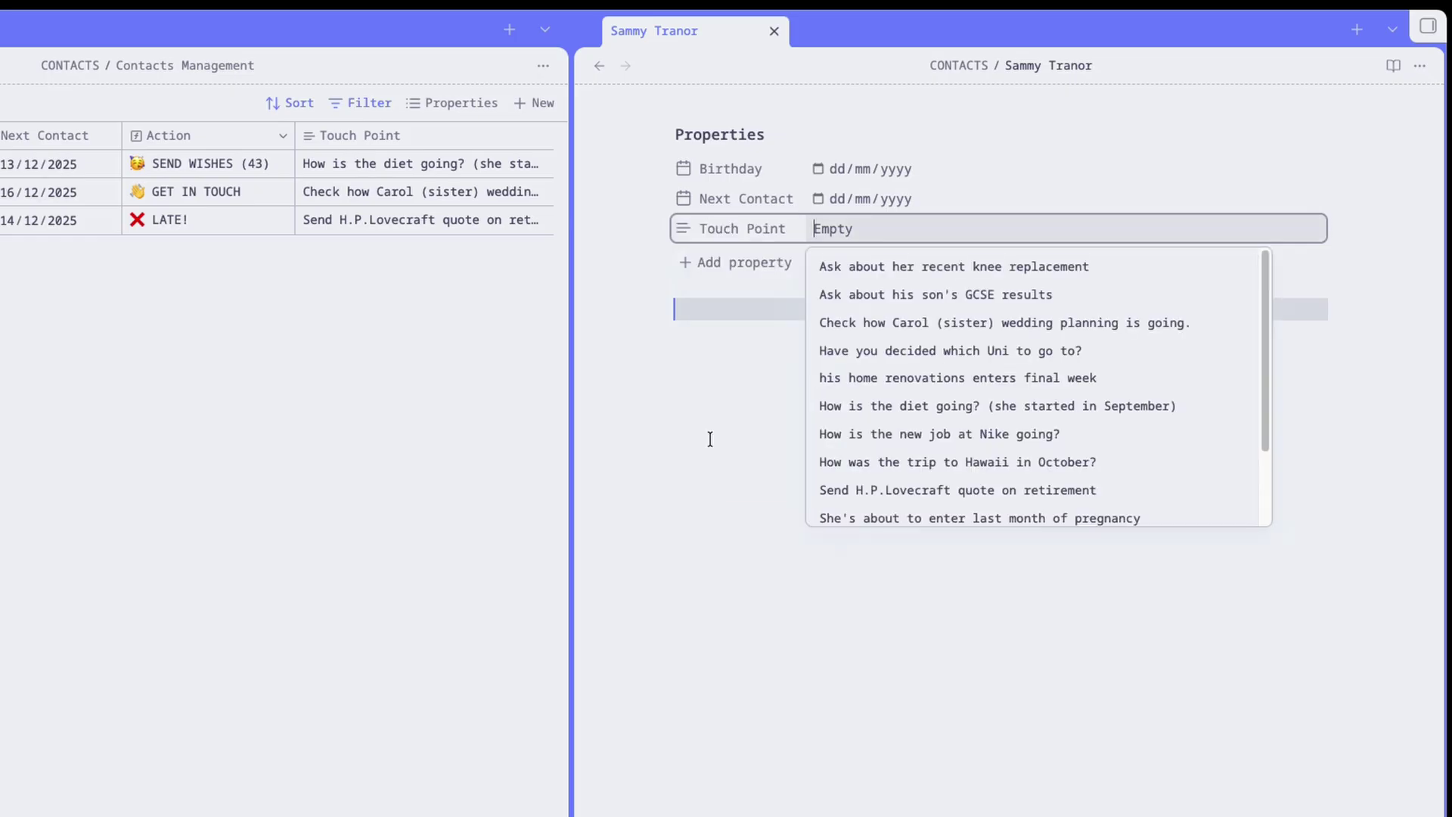
Add an extra 'birthday.' date property and confirm Next Contact is a date and Touch Point is text.
{"action": "left_click", "coordinate": [722, 261]}
{"action": "type", "text": "birthday...."}
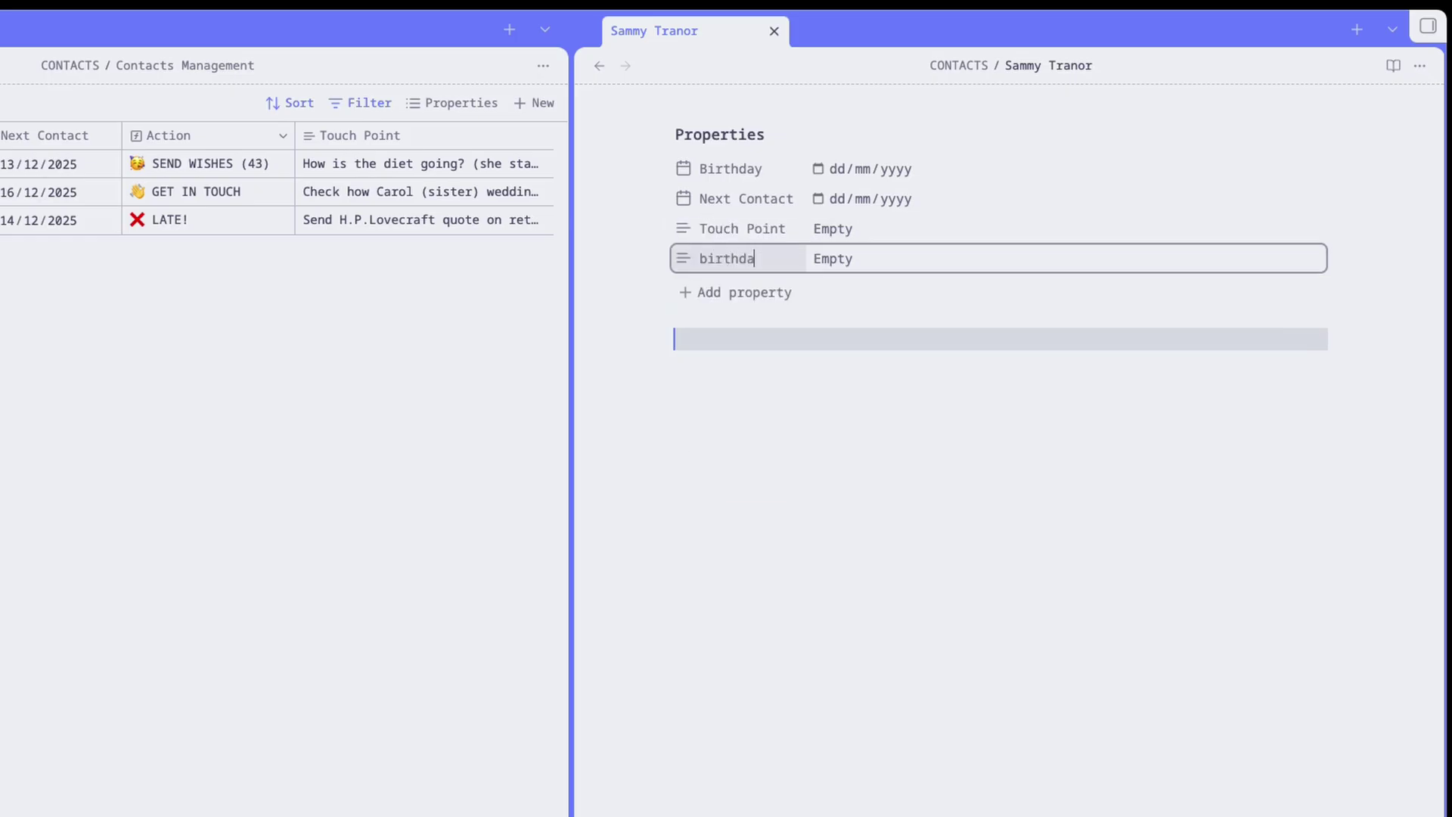
{"action": "left_click", "coordinate": [680, 257]}
{"action": "mouse_move", "coordinate": [737, 269]}
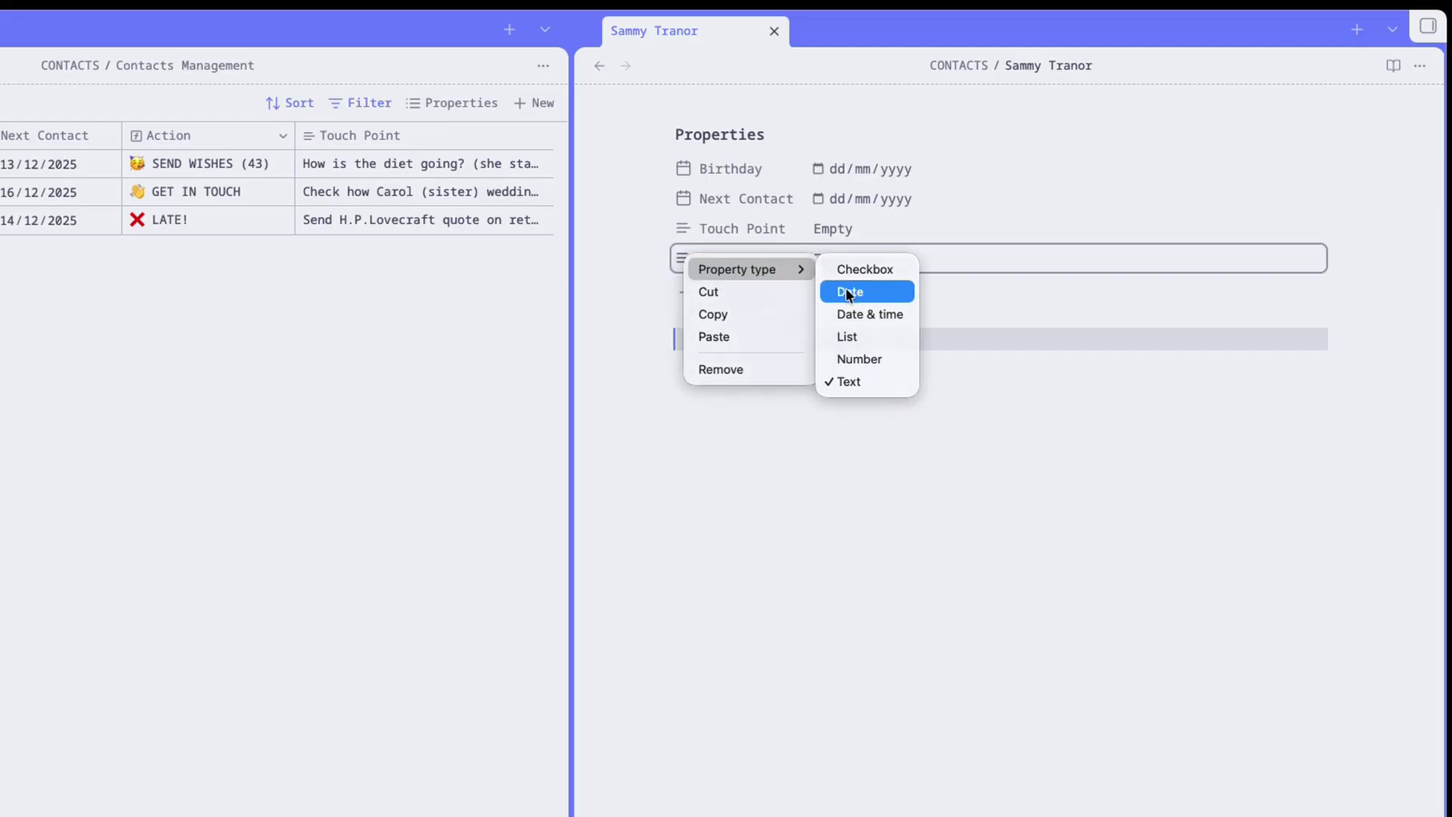
{"action": "left_click", "coordinate": [845, 291]}
{"action": "left_click", "coordinate": [681, 259]}
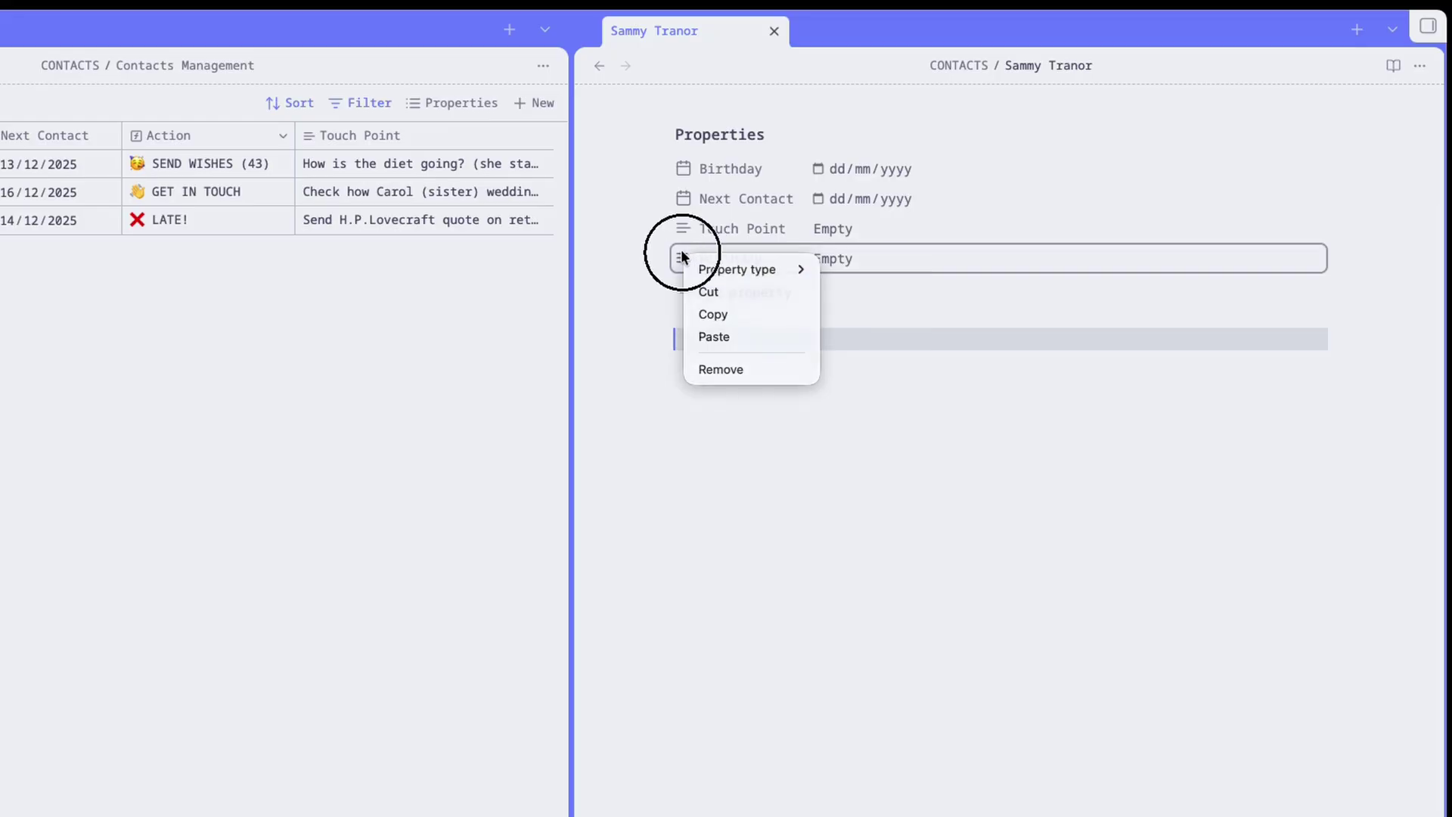
{"action": "left_click", "coordinate": [684, 196]}
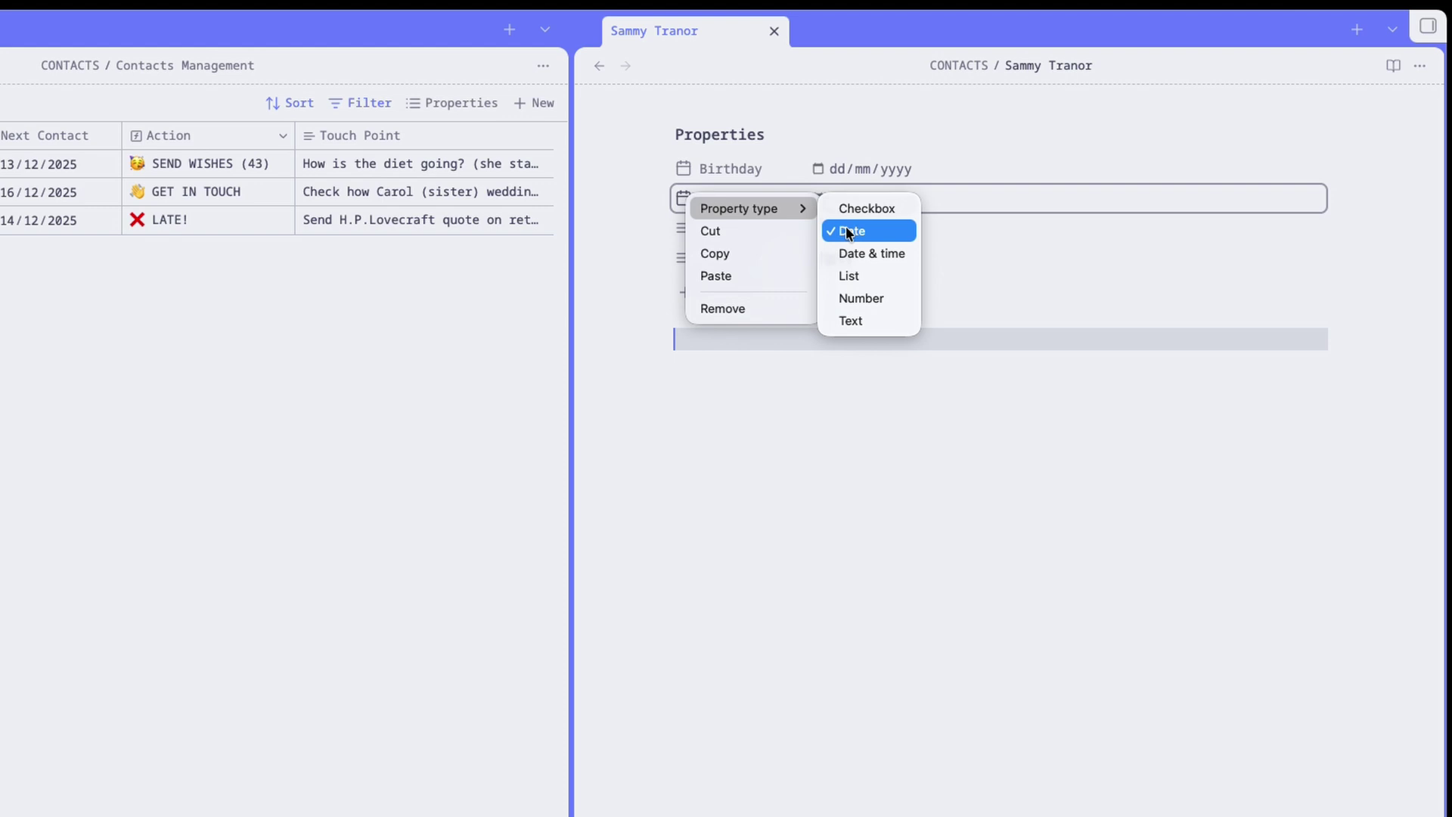
{"action": "left_click", "coordinate": [849, 230]}
{"action": "left_click", "coordinate": [680, 230]}
{"action": "mouse_move", "coordinate": [681, 233]}
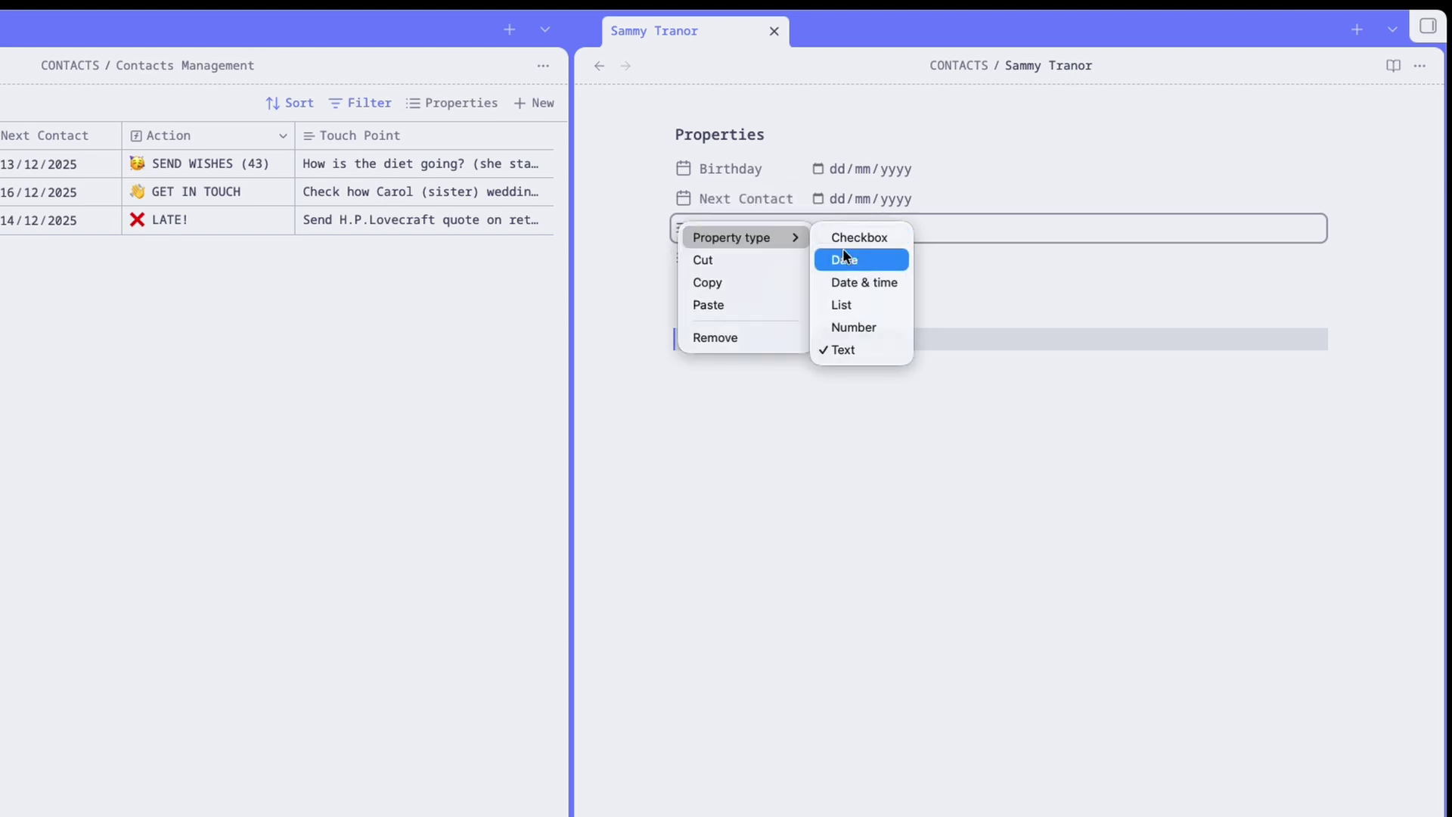
{"action": "left_click", "coordinate": [848, 347]}
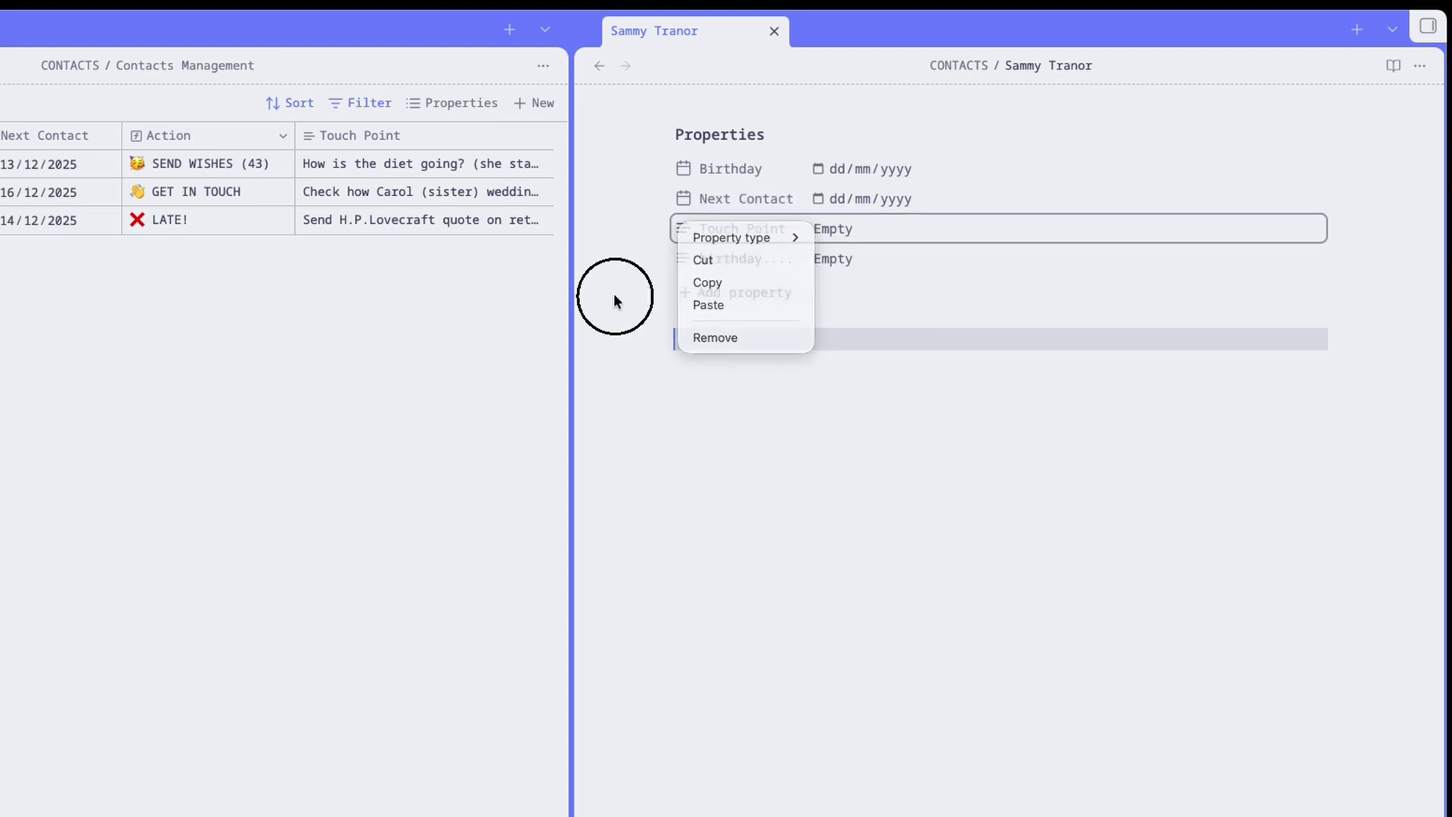
{"action": "mouse_move", "coordinate": [678, 258]}
{"action": "left_mouse_down"}
{"action": "mouse_move", "coordinate": [800, 231]}
{"action": "mouse_move", "coordinate": [683, 266]}
{"action": "left_mouse_up"}
{"action": "left_click", "coordinate": [678, 255]}
Remove the extra birthday property and look over the Contact Template note.
{"action": "left_click", "coordinate": [717, 368]}
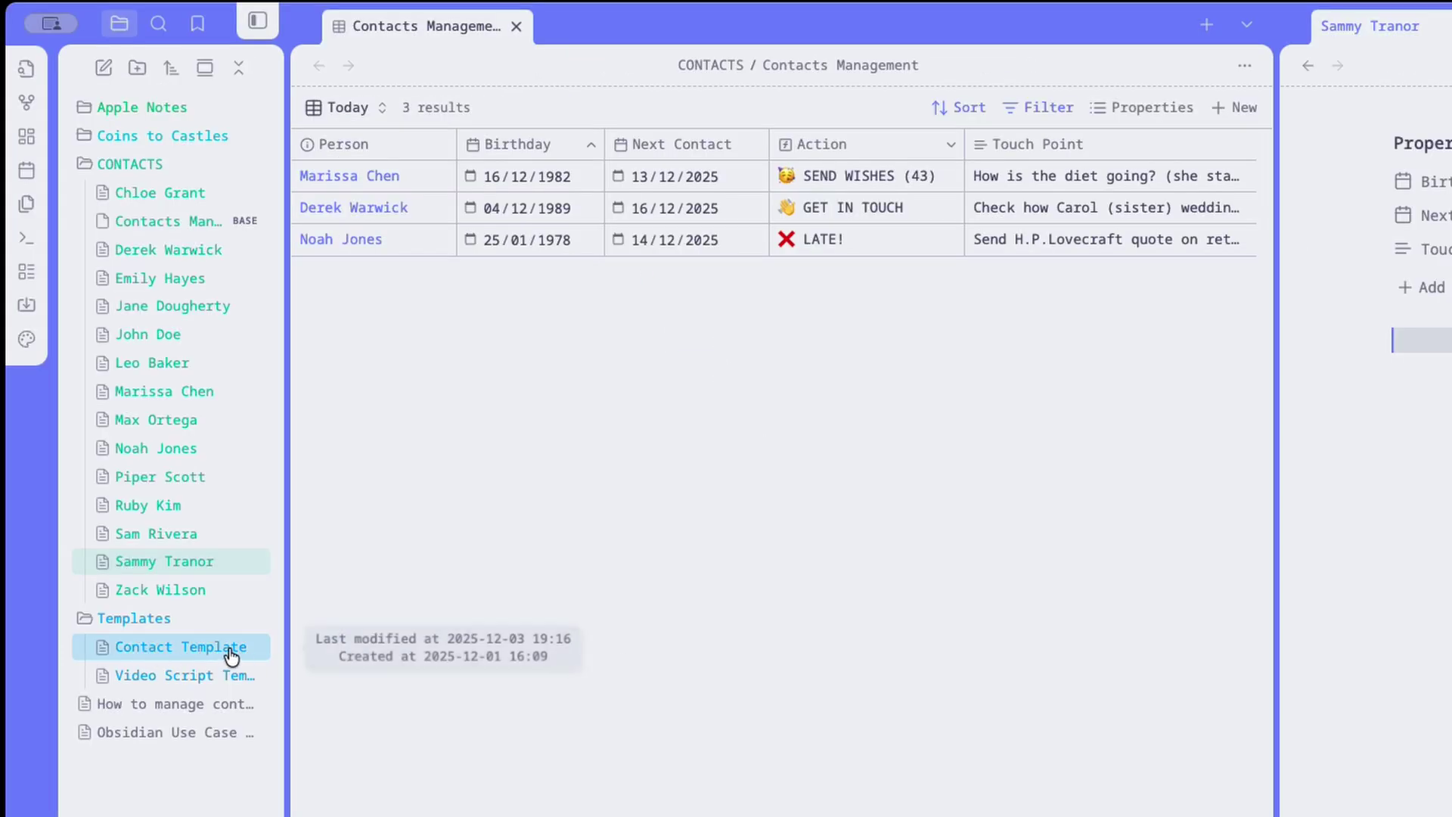
{"action": "left_click", "coordinate": [183, 652]}
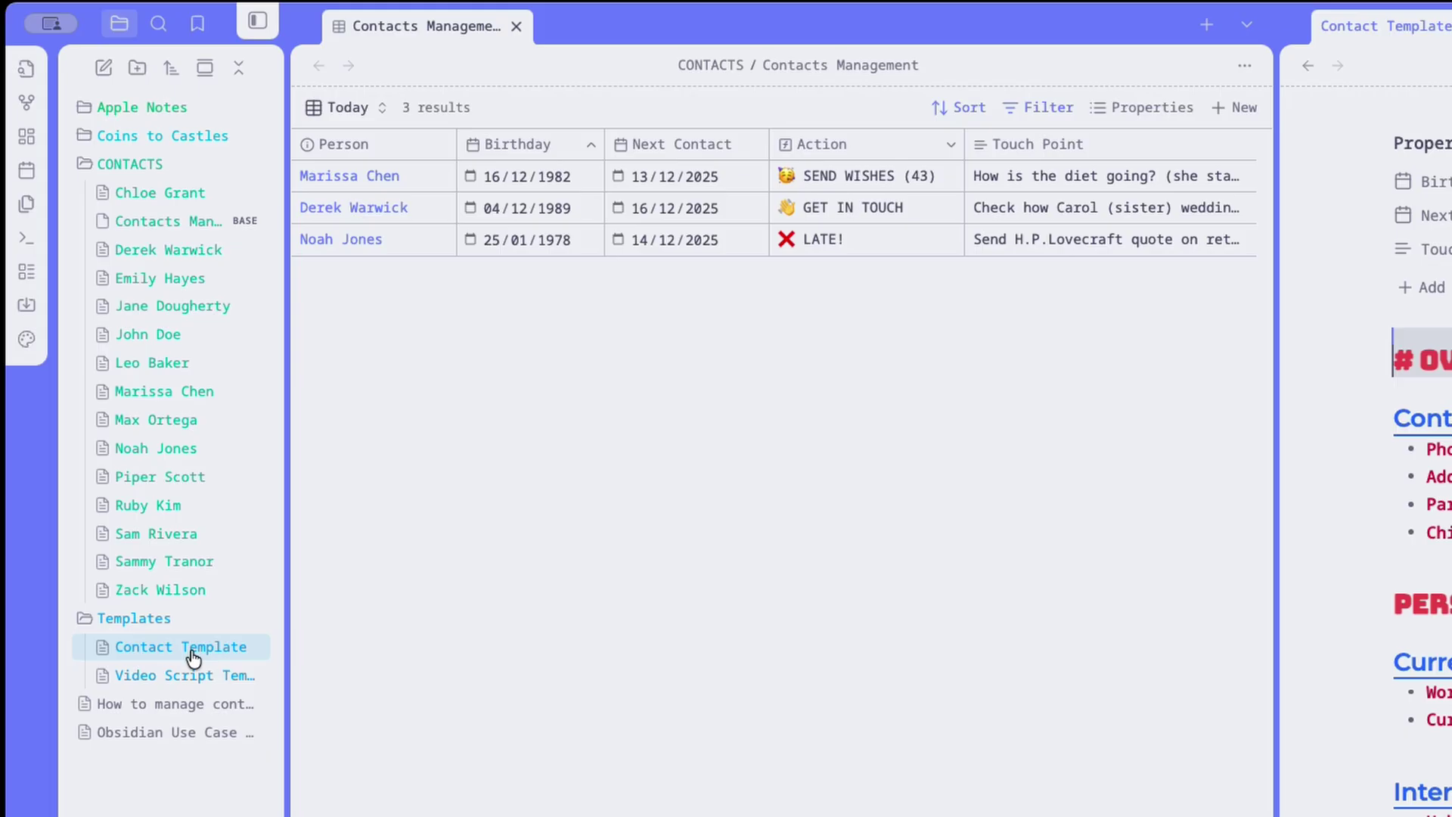
{"action": "left_click", "coordinate": [1308, 65]}
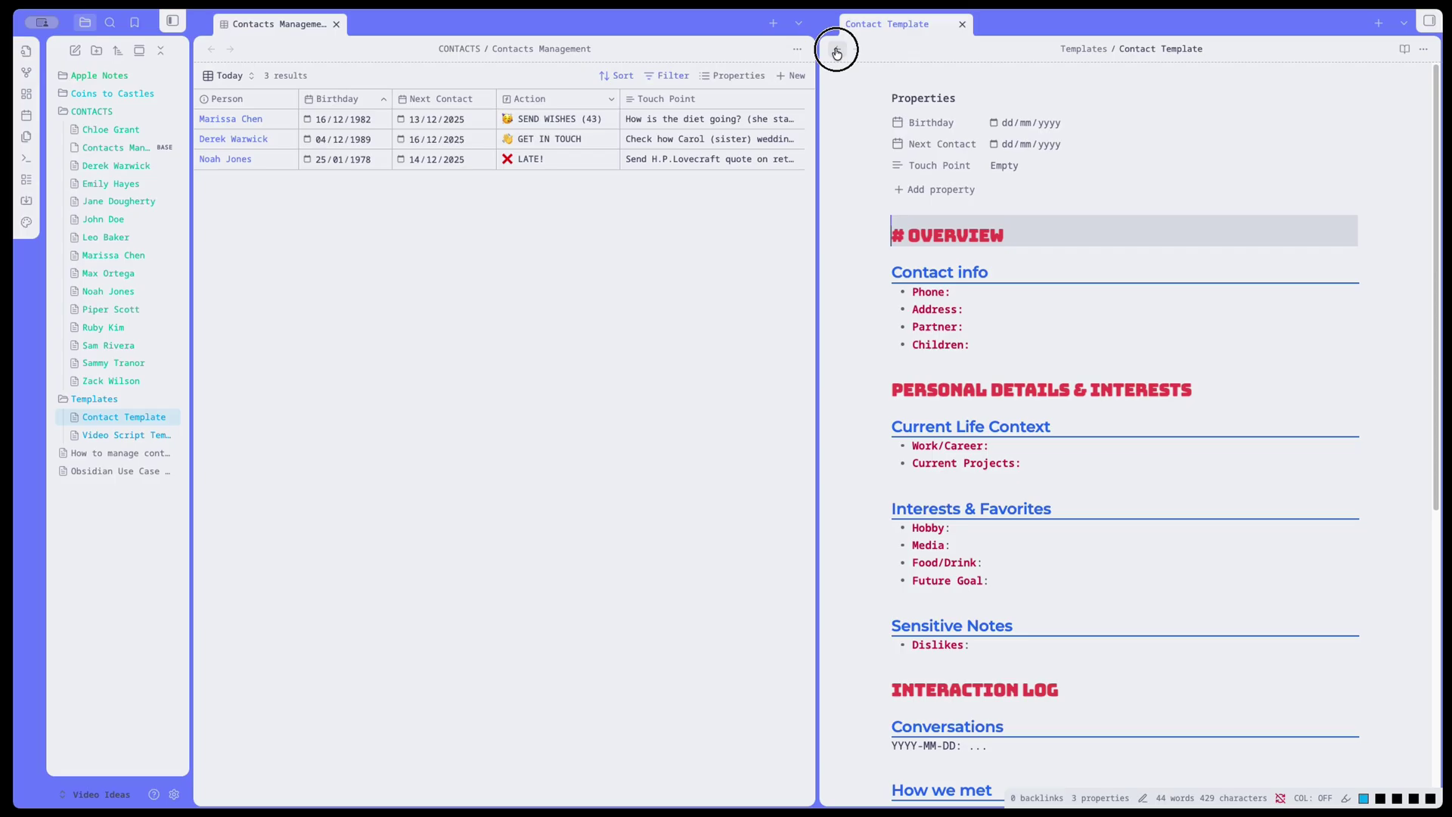
Insert Contact Template into the partner's note and begin editing its Current Projects line.
{"action": "left_click", "coordinate": [933, 222]}
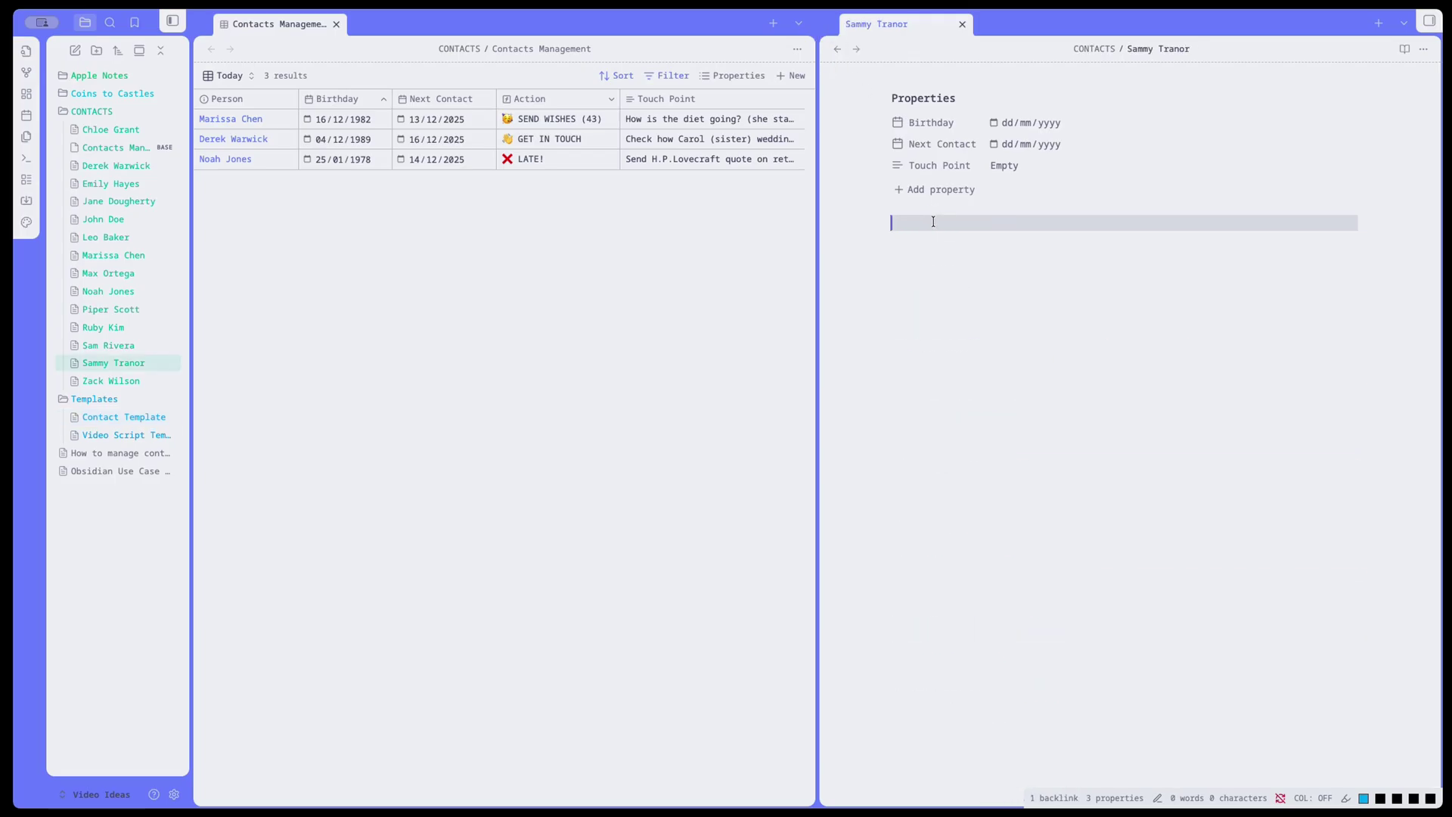
{"action": "key", "text": "super+p"}
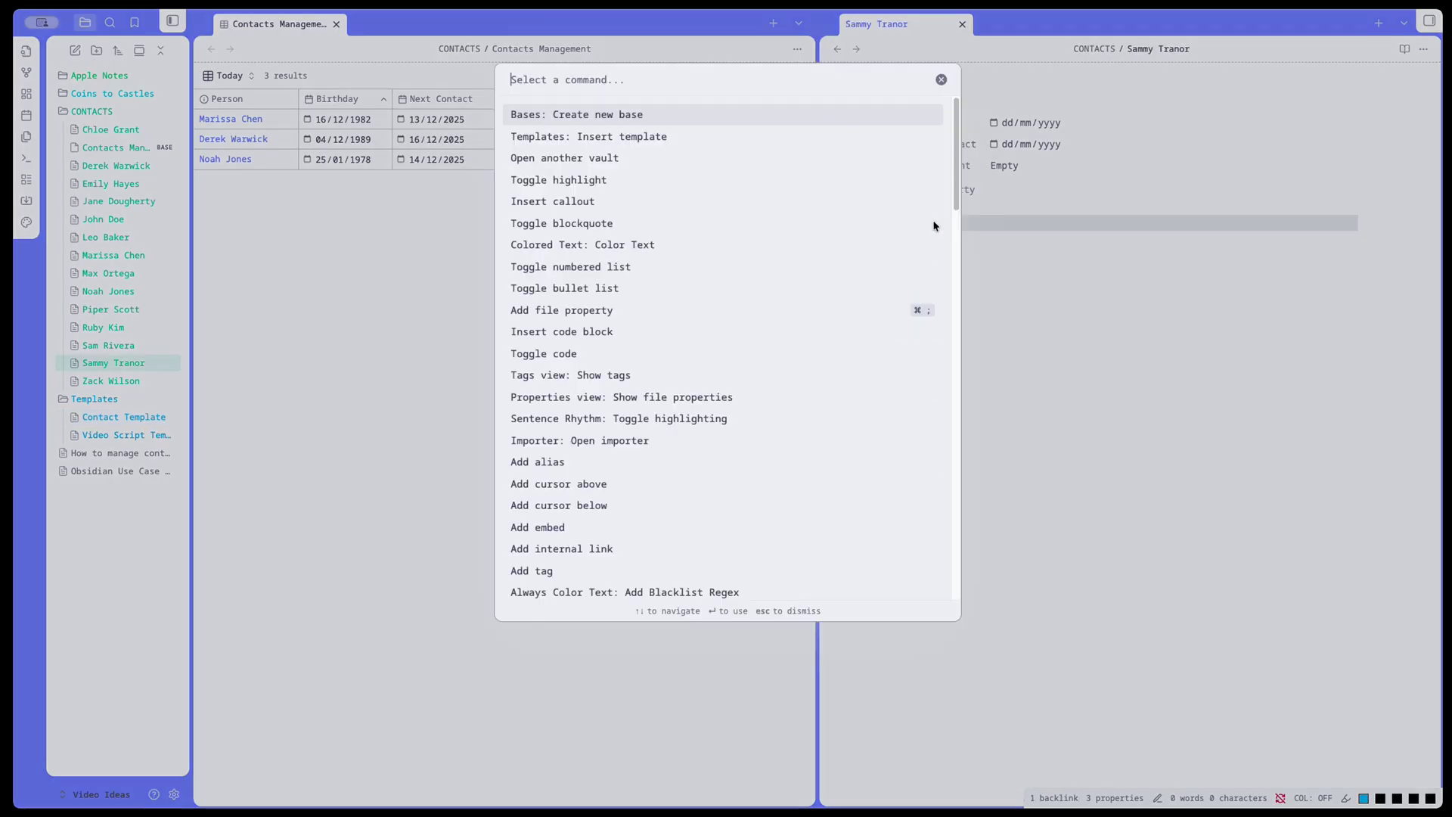
{"action": "type", "text": "template"}
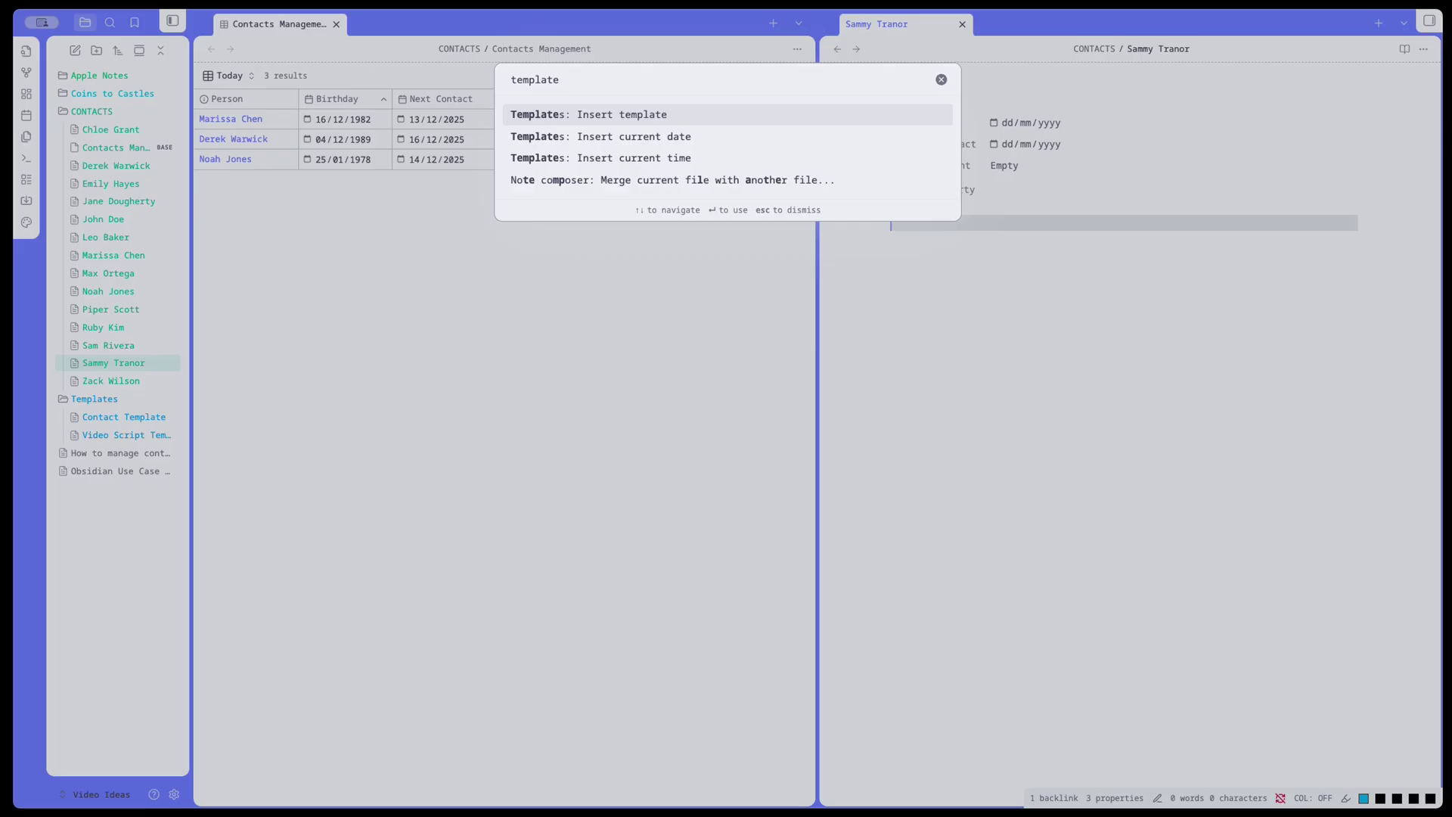
{"action": "left_click", "coordinate": [667, 118]}
{"action": "left_click", "coordinate": [619, 118]}
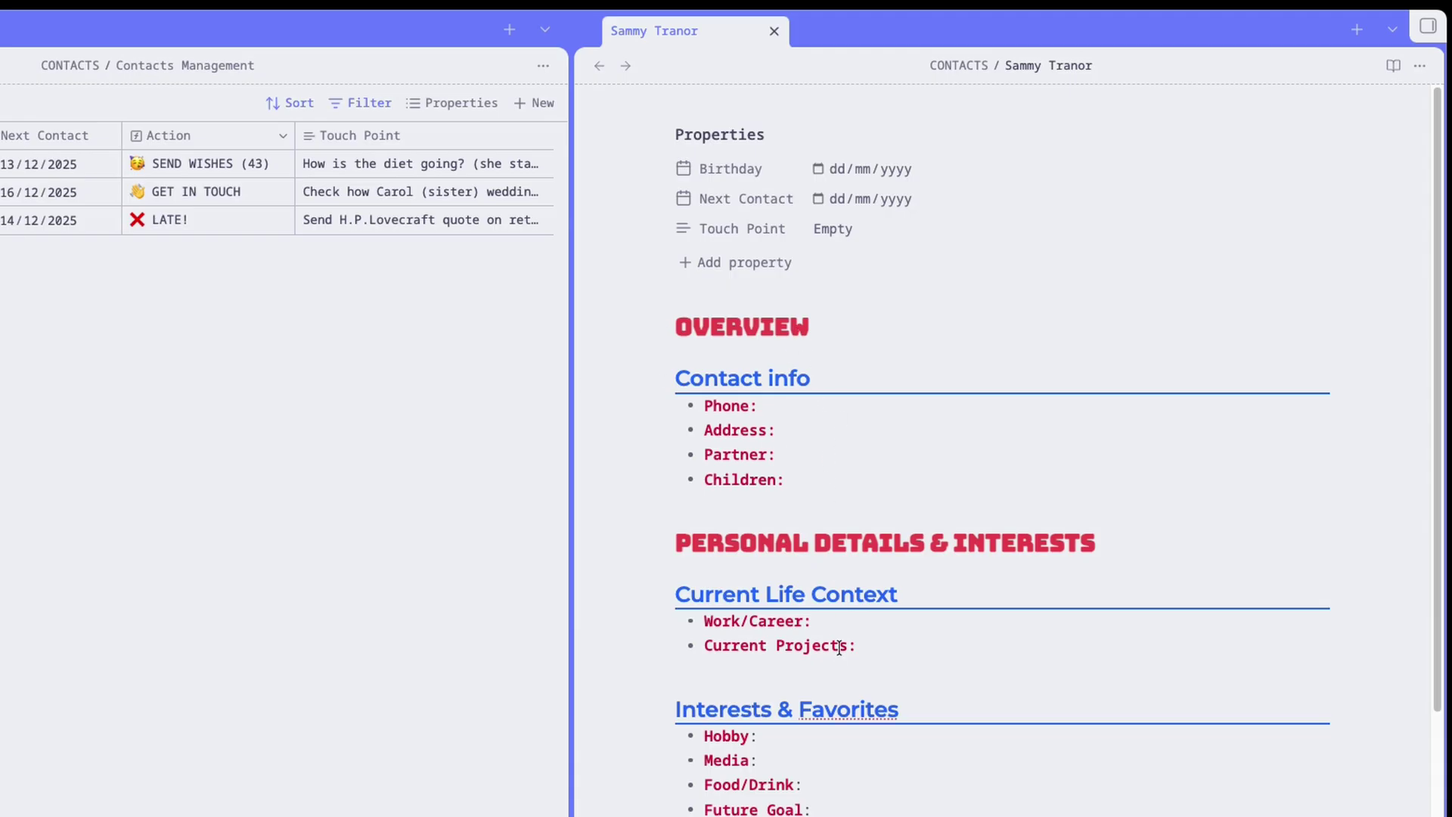
{"action": "left_click", "coordinate": [838, 647]}
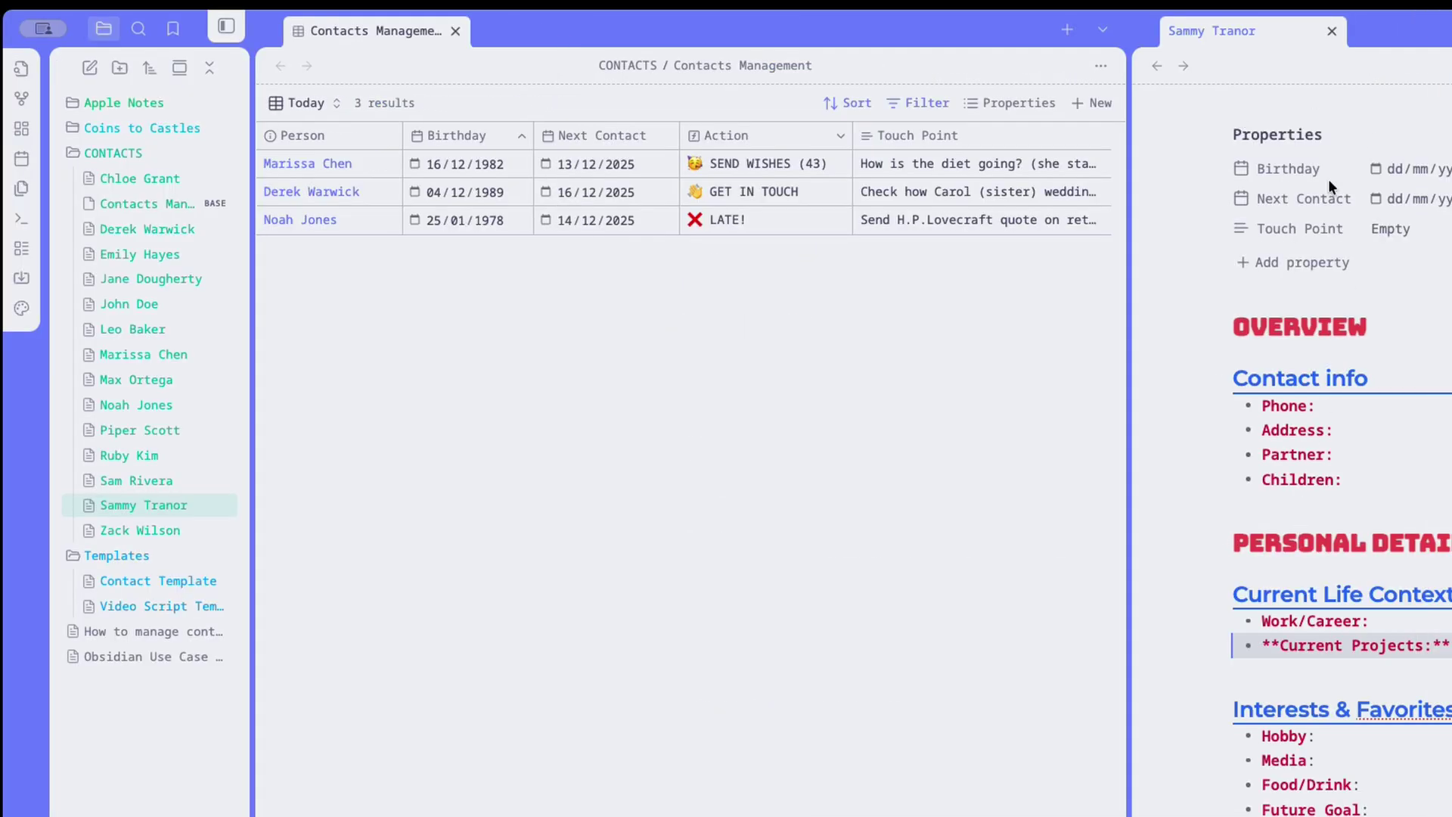
Close the contact note, create a base titled MY CONTACTS, and move it into CONTACTS.
{"action": "left_click", "coordinate": [1333, 34]}
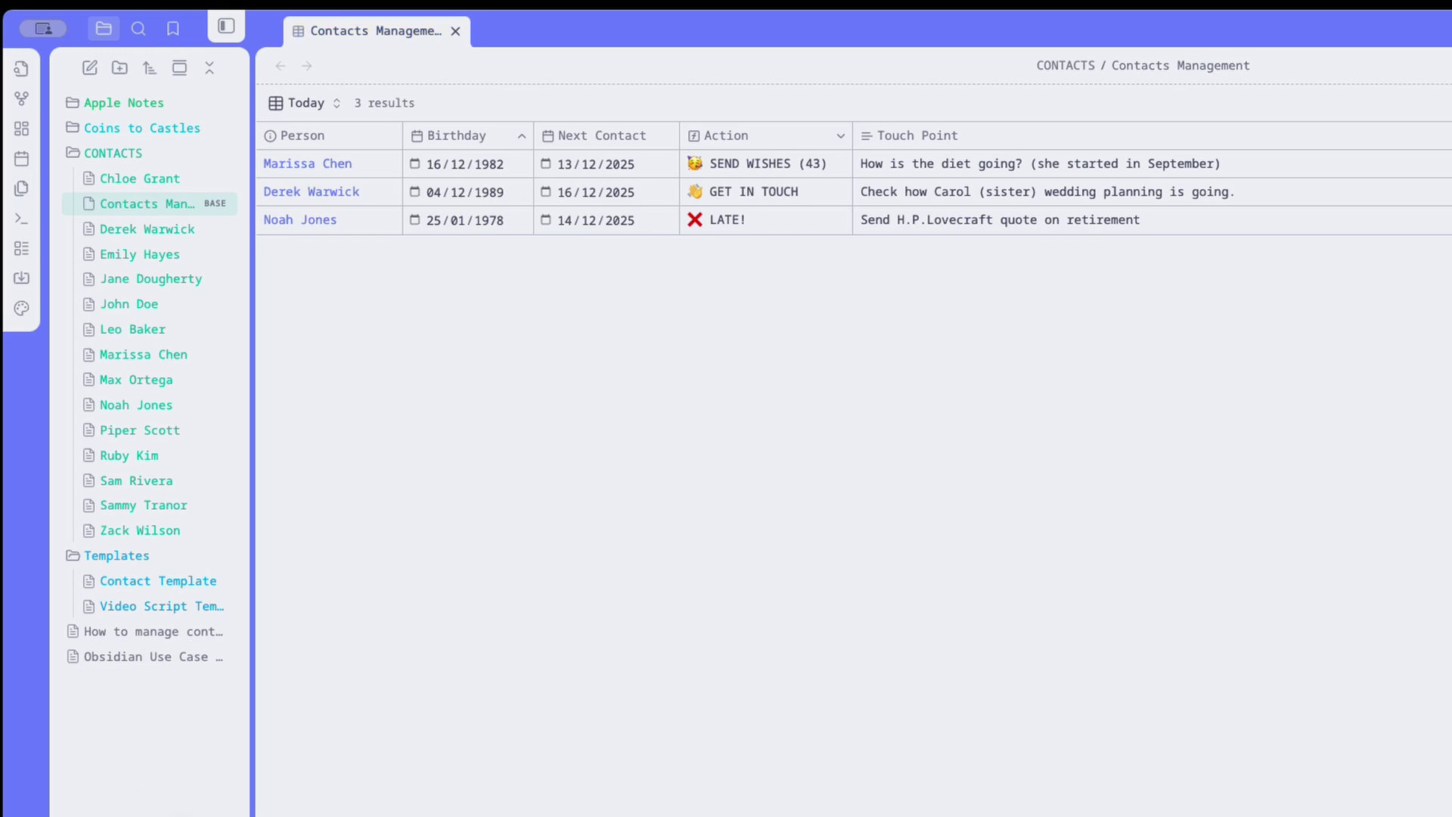
{"action": "key", "text": "ctrl+p"}
{"action": "type", "text": "base"}
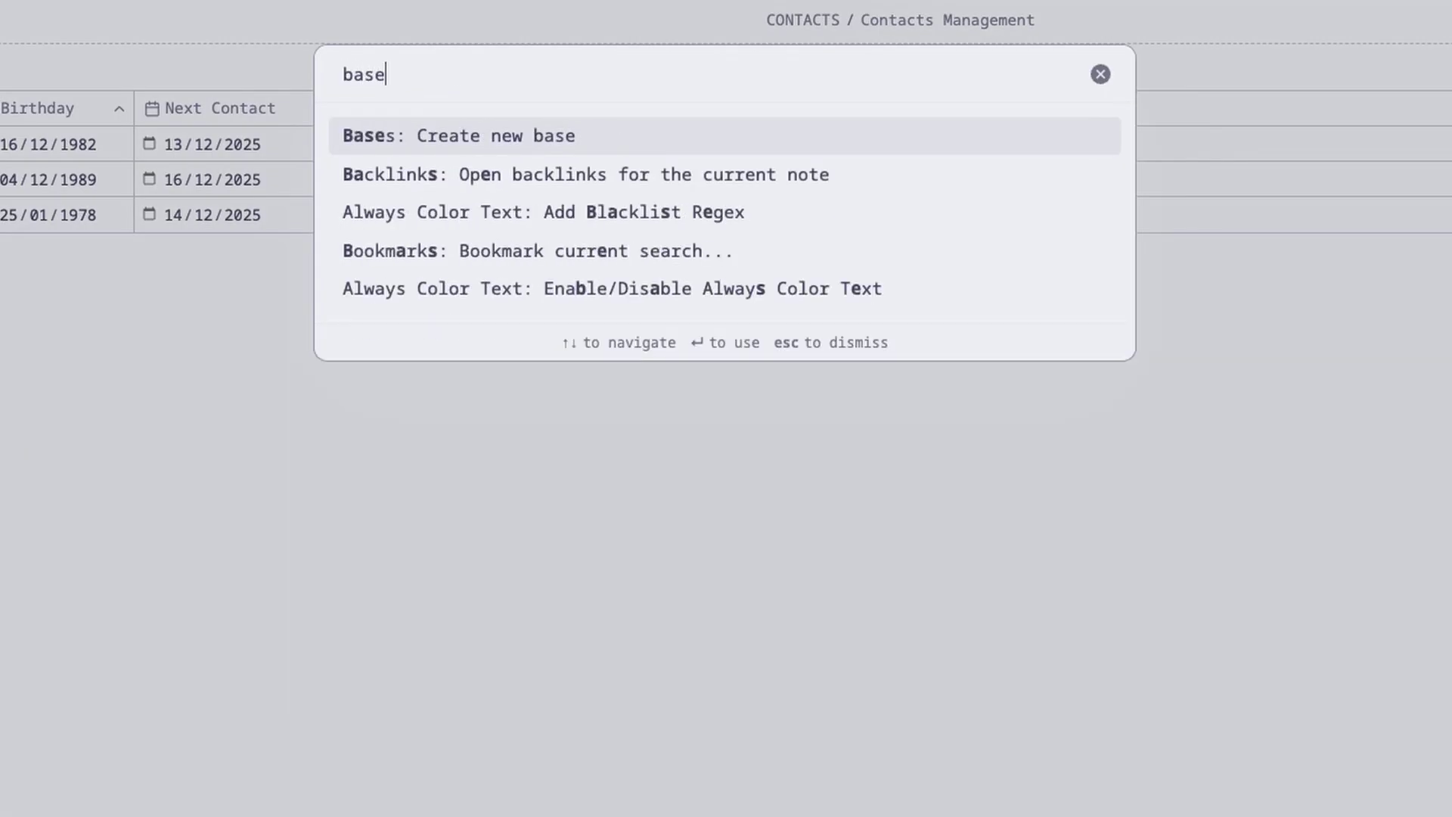
{"action": "left_click", "coordinate": [531, 136]}
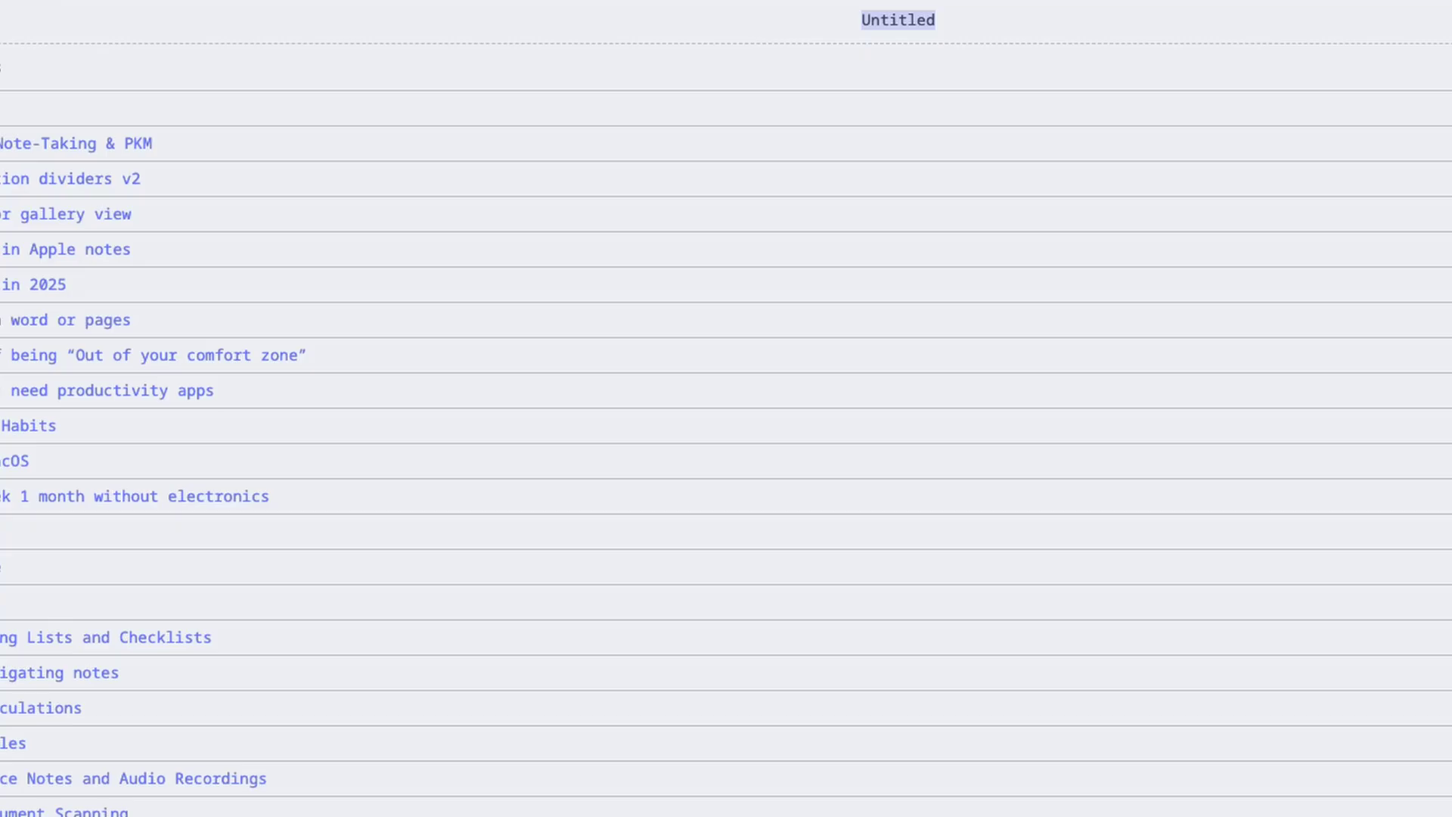
{"action": "type", "text": "MY CONTA"}
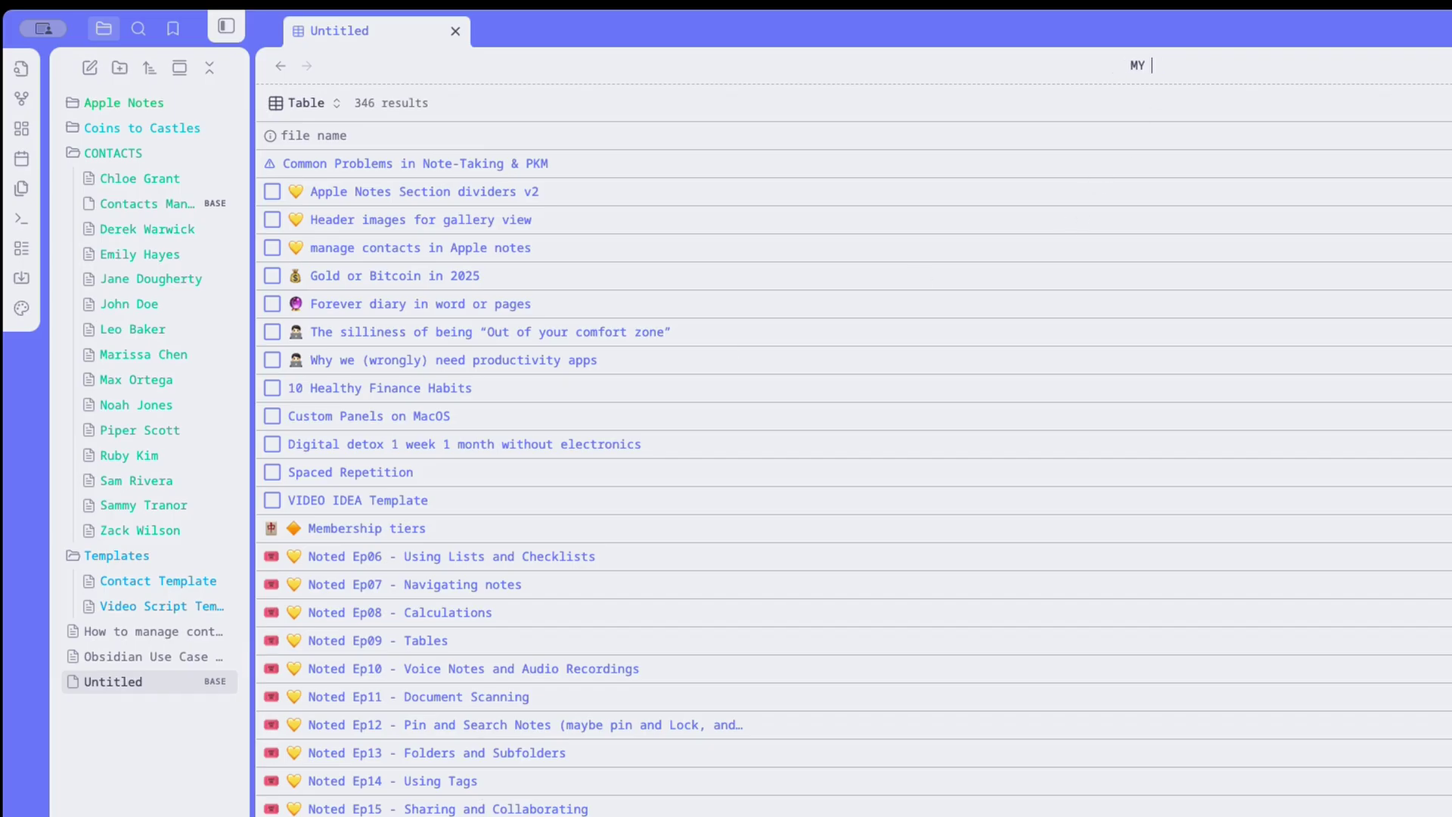
{"action": "type", "text": "CTS"}
{"action": "key", "text": "Return"}
{"action": "left_click_drag", "start_coordinate": [181, 666], "coordinate": [216, 384]}
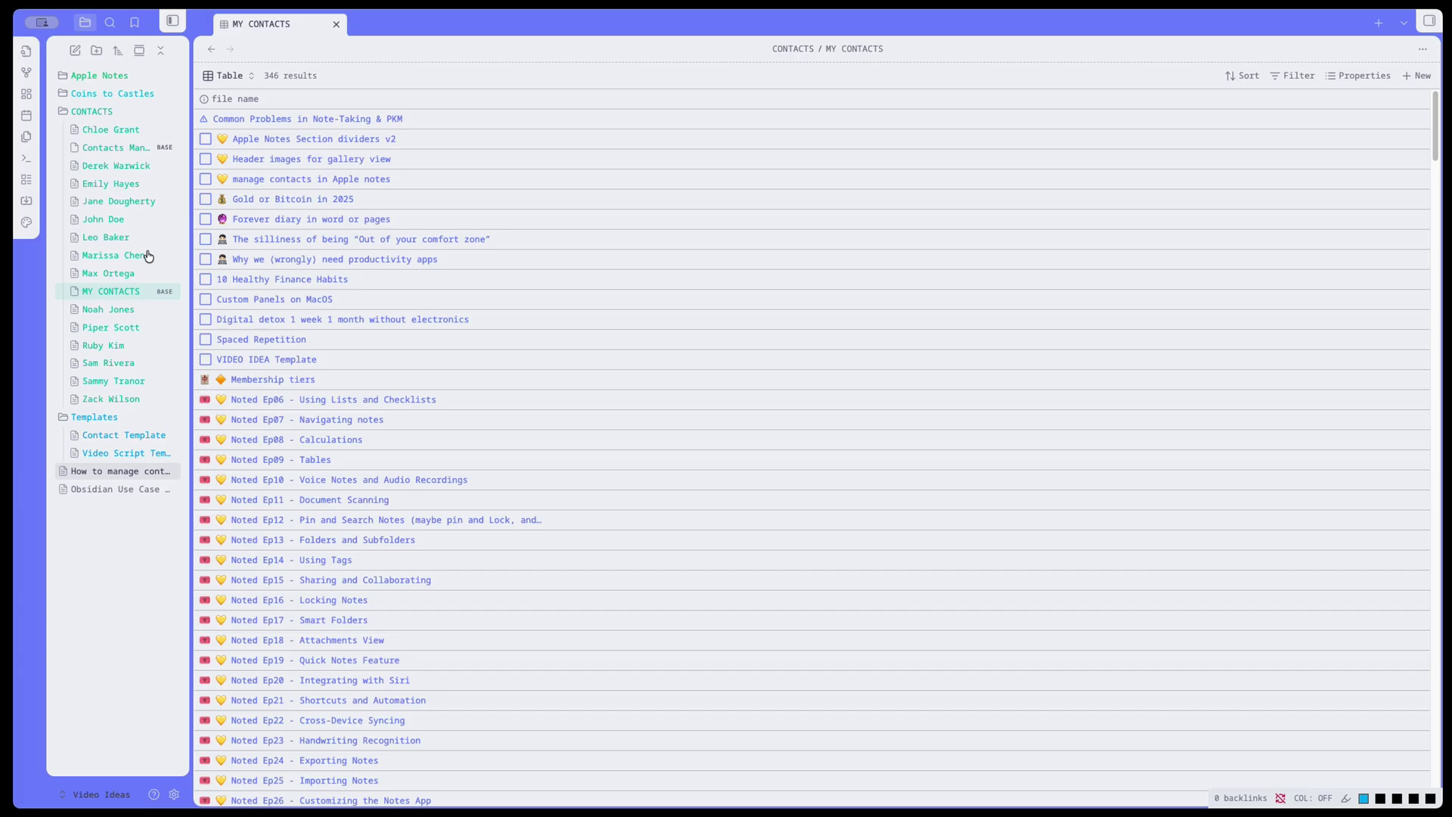
Filter MY CONTACTS to notes whose folder is CONTACTS.
{"action": "left_click", "coordinate": [1295, 76]}
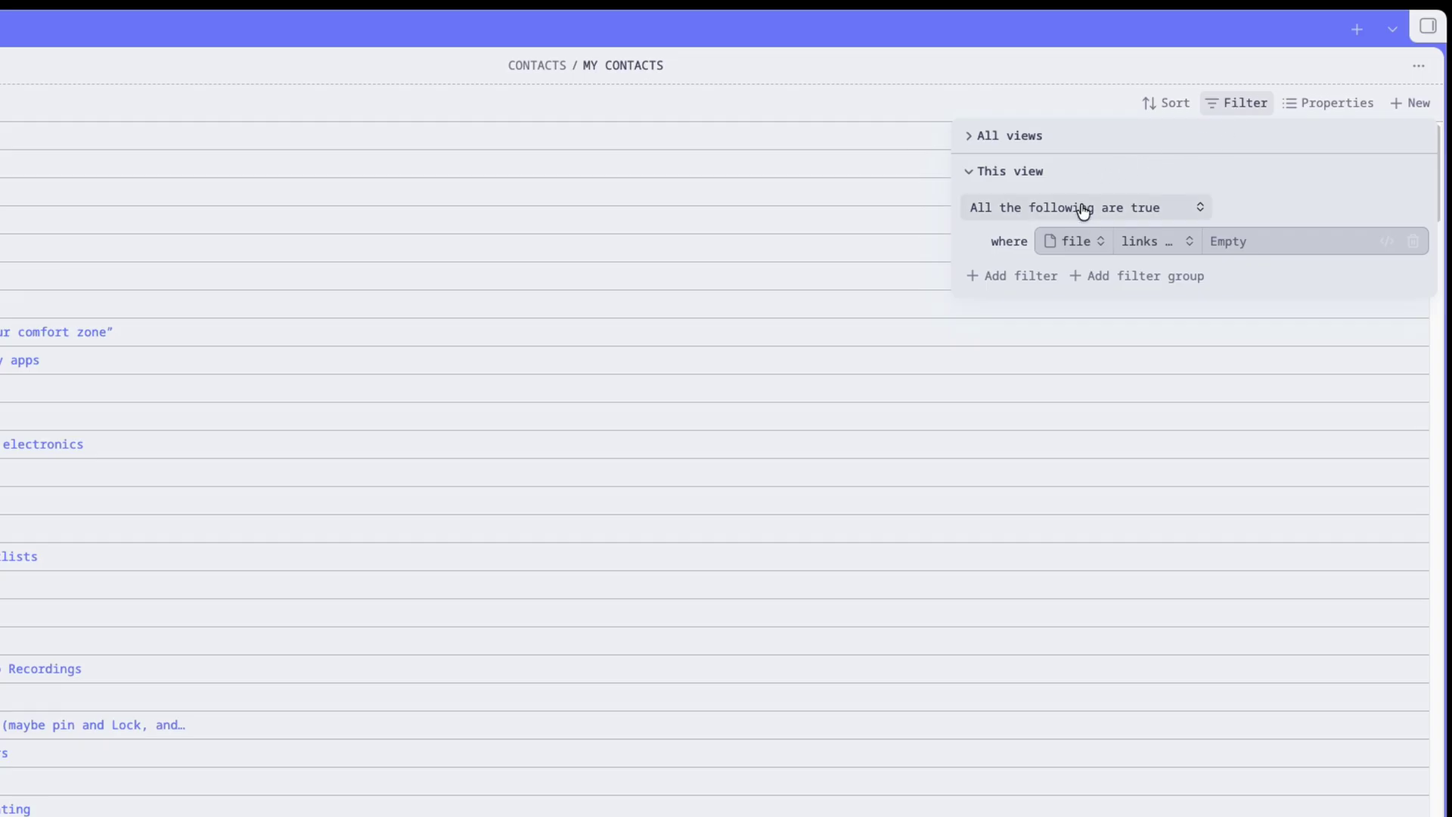
{"action": "left_click", "coordinate": [1077, 241]}
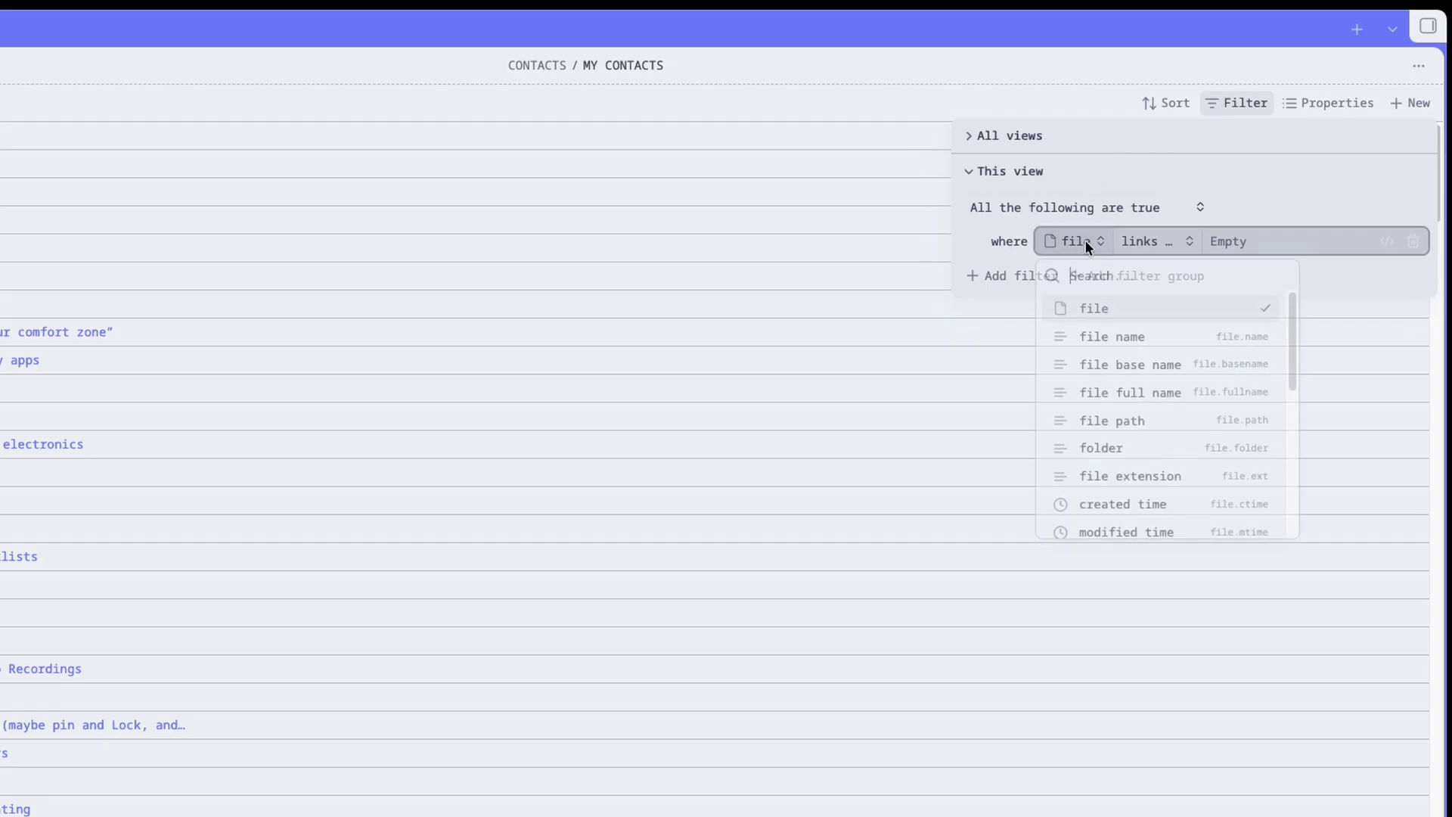
{"action": "left_click", "coordinate": [1102, 448]}
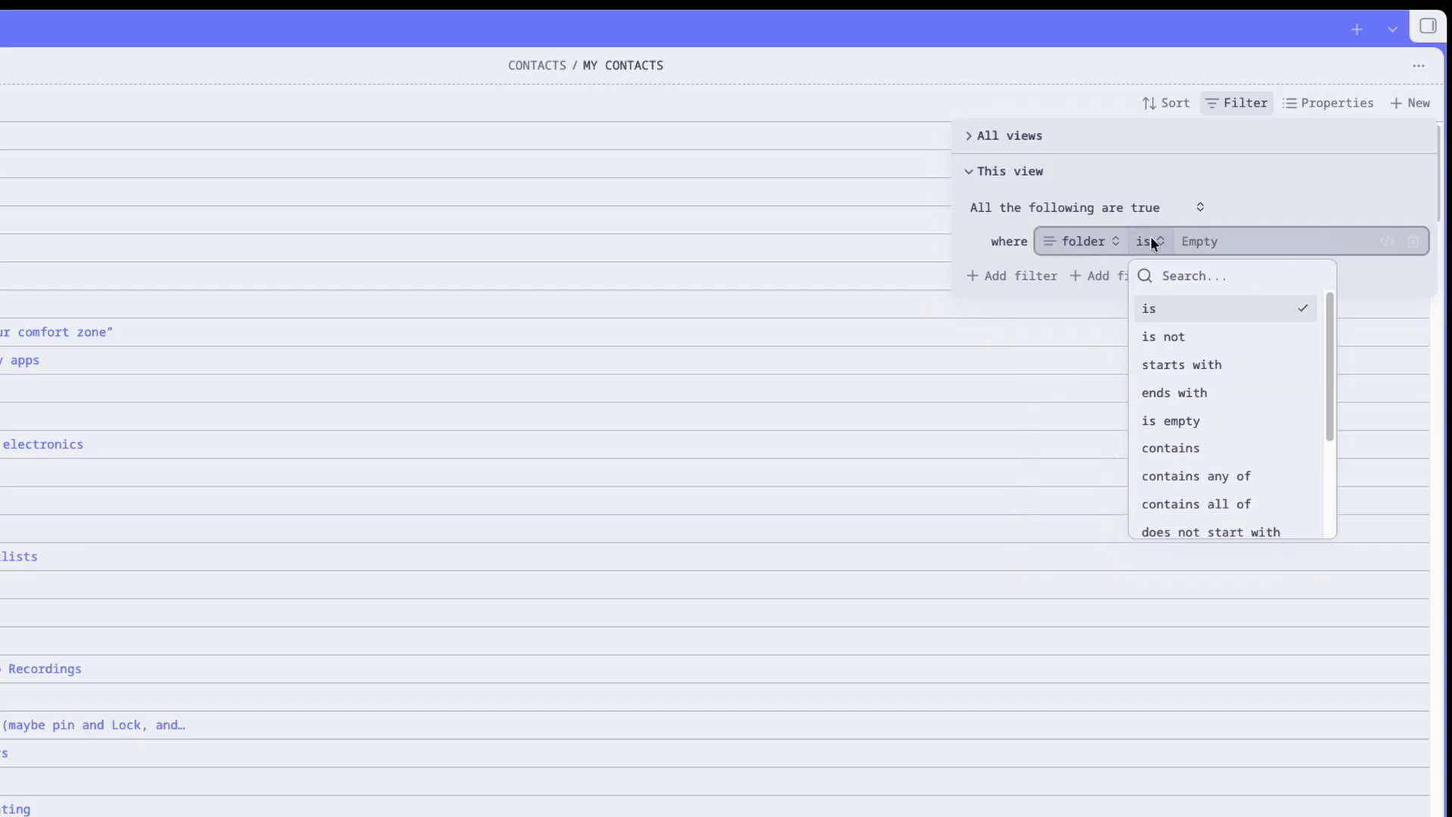
{"action": "left_click", "coordinate": [1200, 241]}
{"action": "left_click", "coordinate": [1073, 334]}
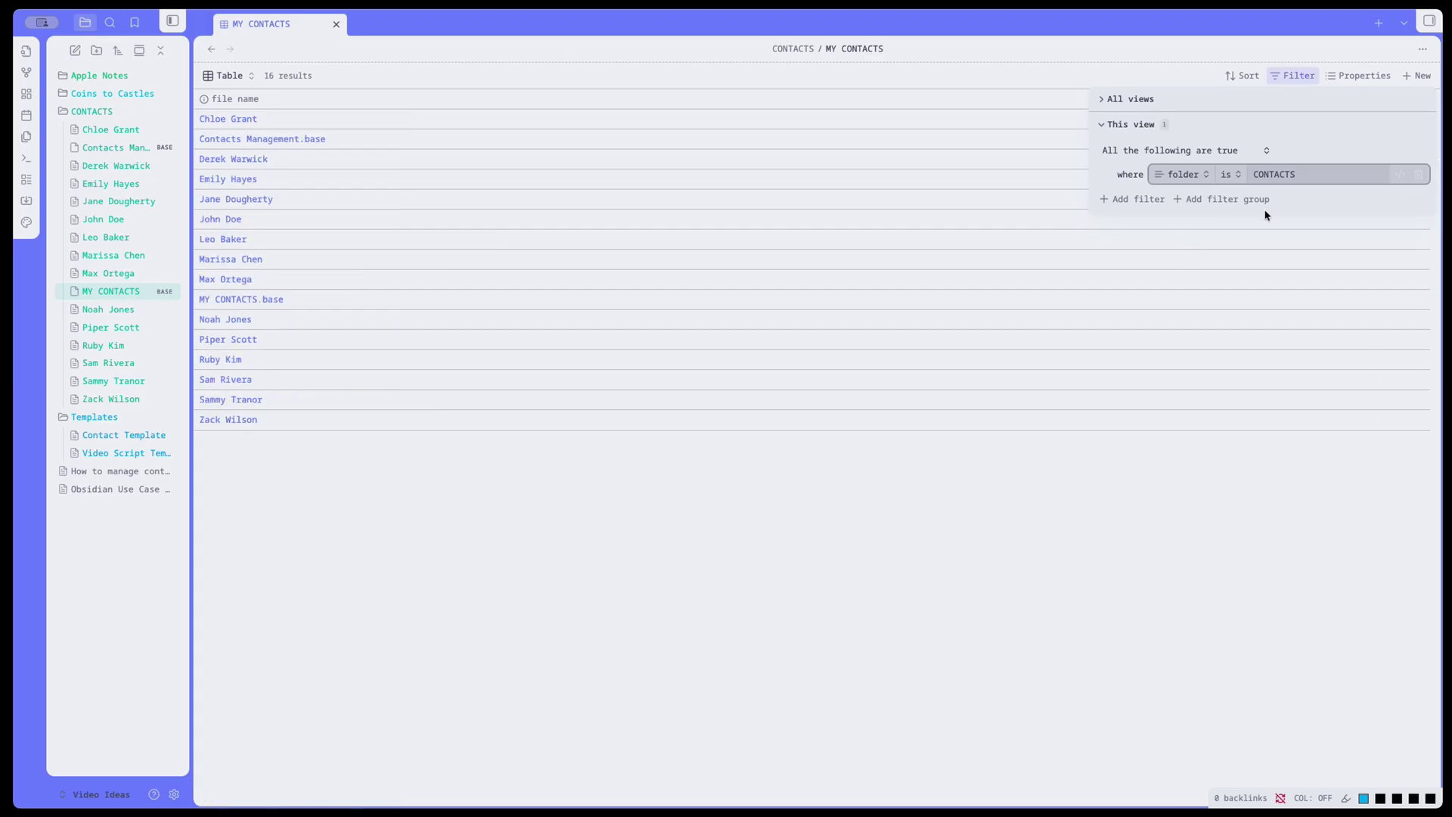
{"action": "left_click", "coordinate": [1293, 496]}
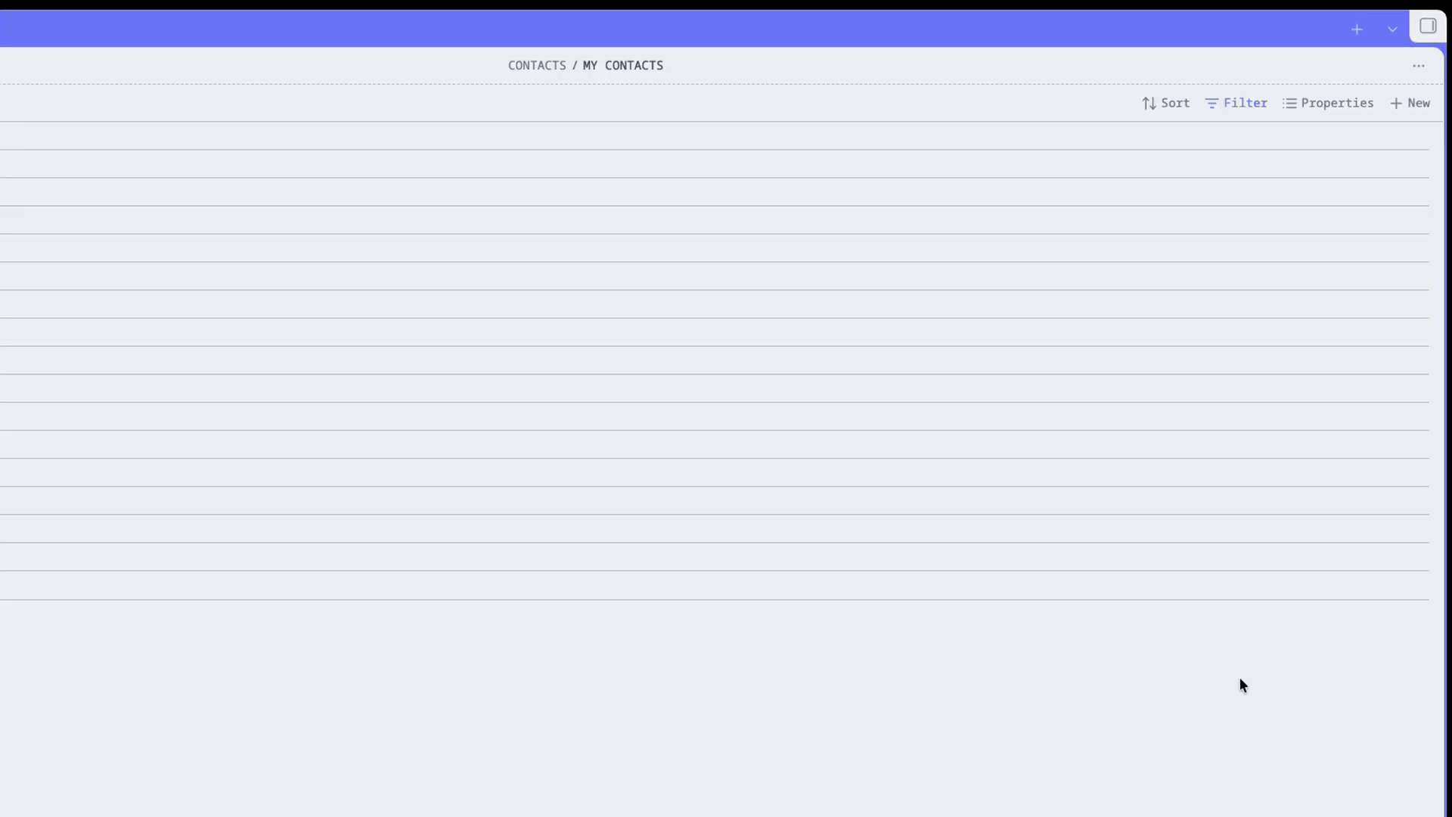
Show Birthday, Next Contact and Touch Point columns, resize them, and sort by Next Contact.
{"action": "left_click", "coordinate": [1287, 103]}
{"action": "left_click", "coordinate": [1248, 482]}
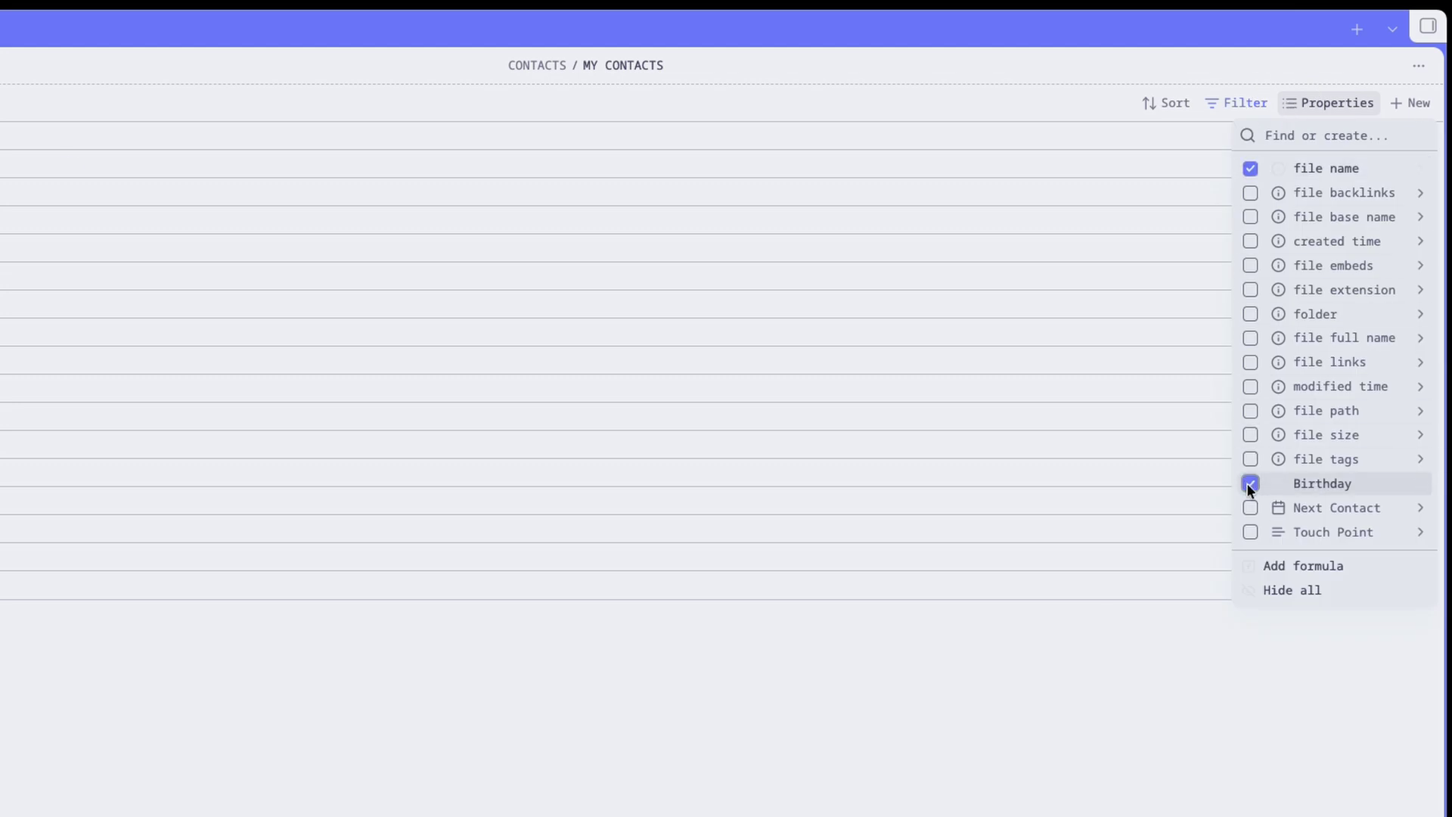
{"action": "left_click", "coordinate": [1249, 509]}
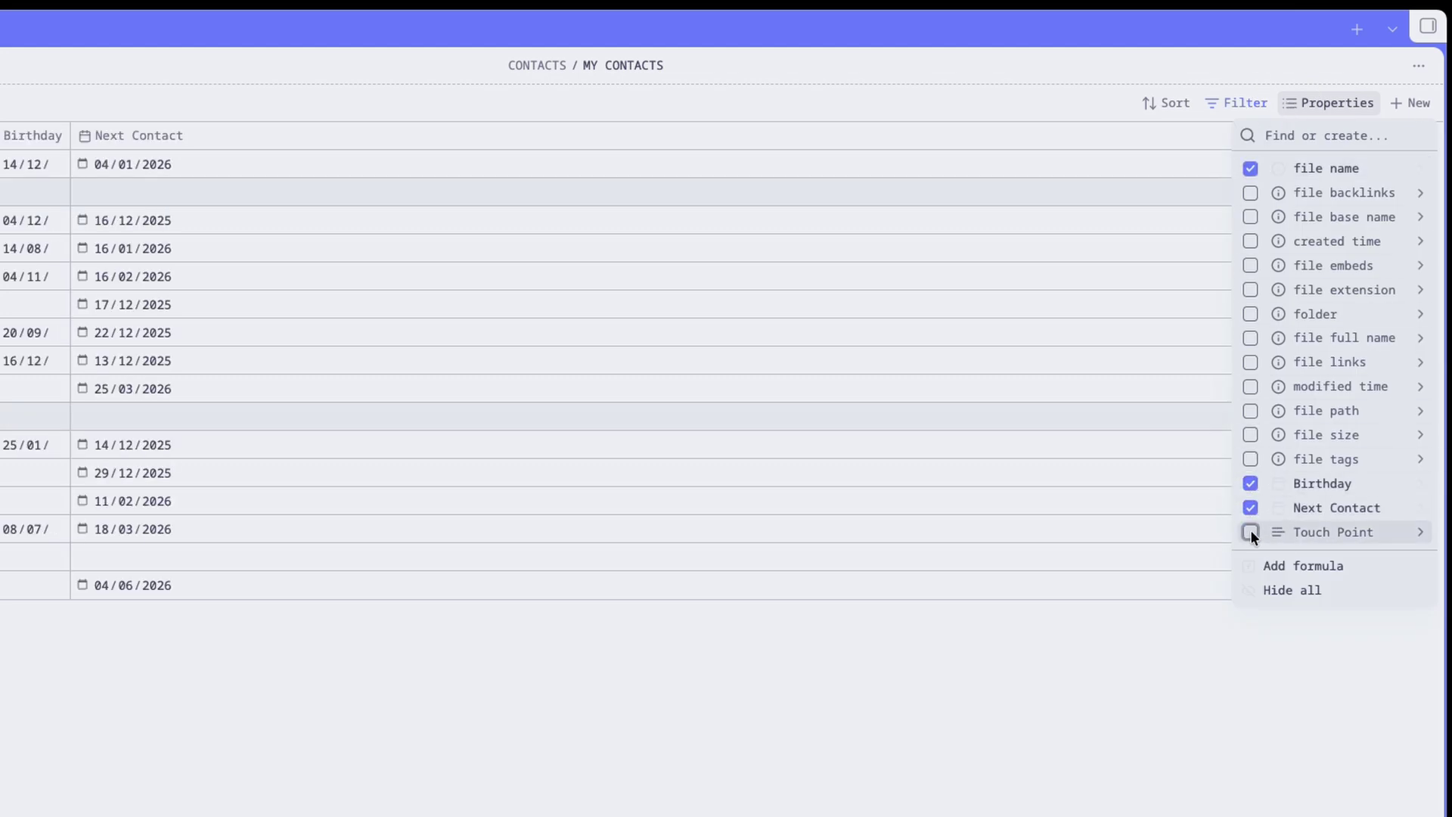
{"action": "left_click", "coordinate": [1250, 532]}
{"action": "left_click_drag", "start_coordinate": [71, 135], "coordinate": [110, 138]}
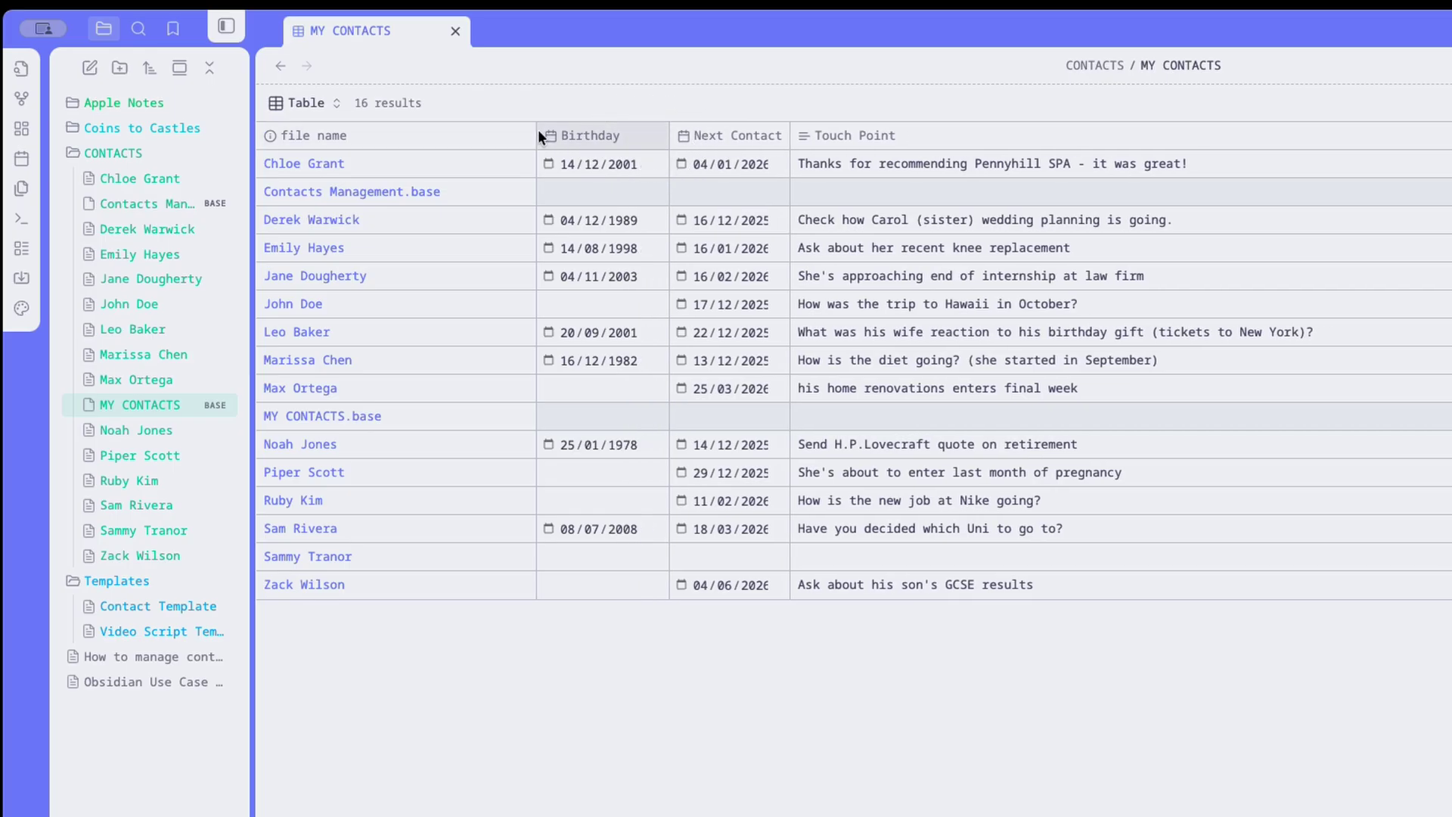
{"action": "left_click_drag", "start_coordinate": [537, 136], "coordinate": [469, 136]}
{"action": "left_click", "coordinate": [574, 134]}
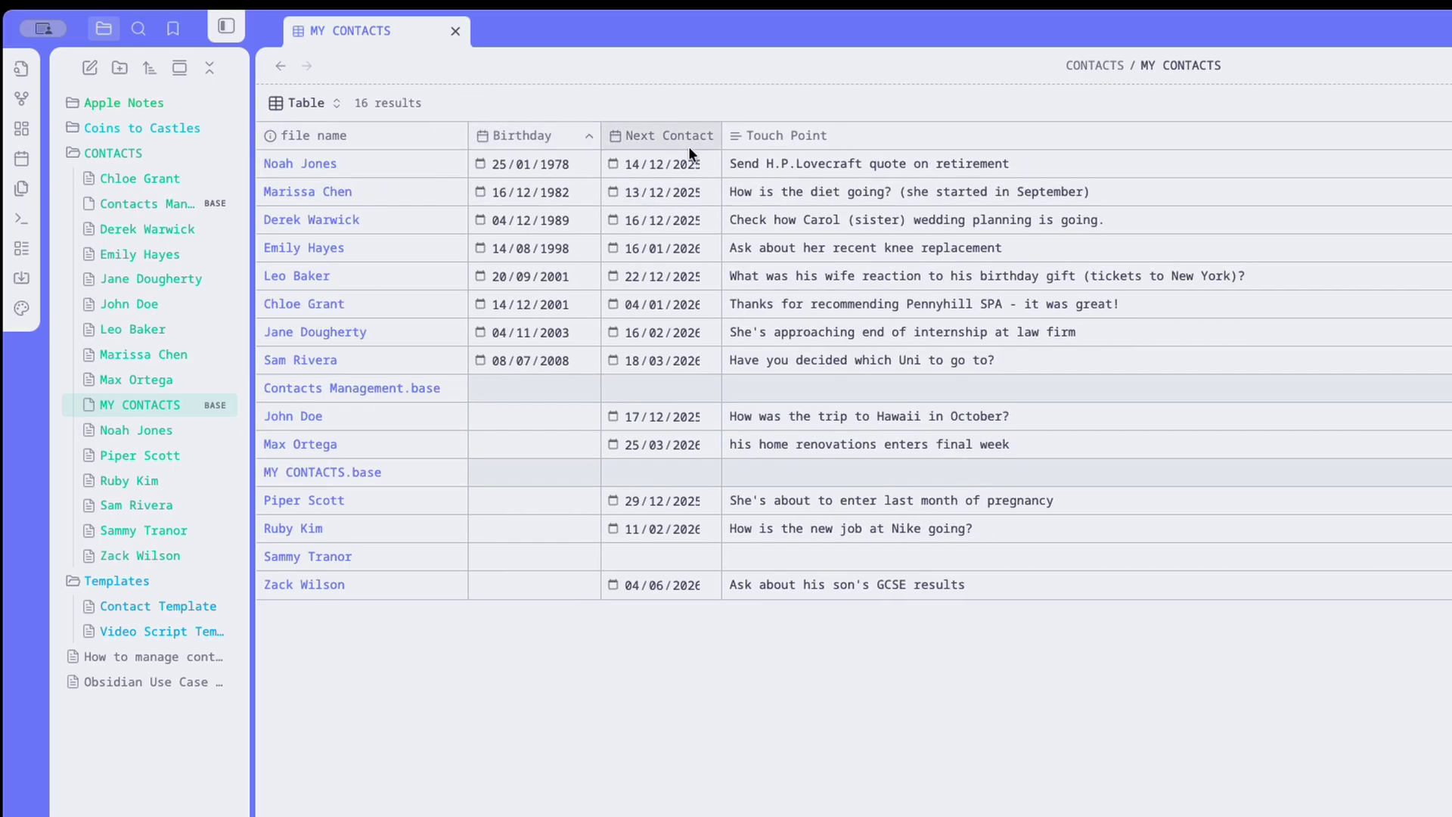
{"action": "left_click", "coordinate": [694, 135]}
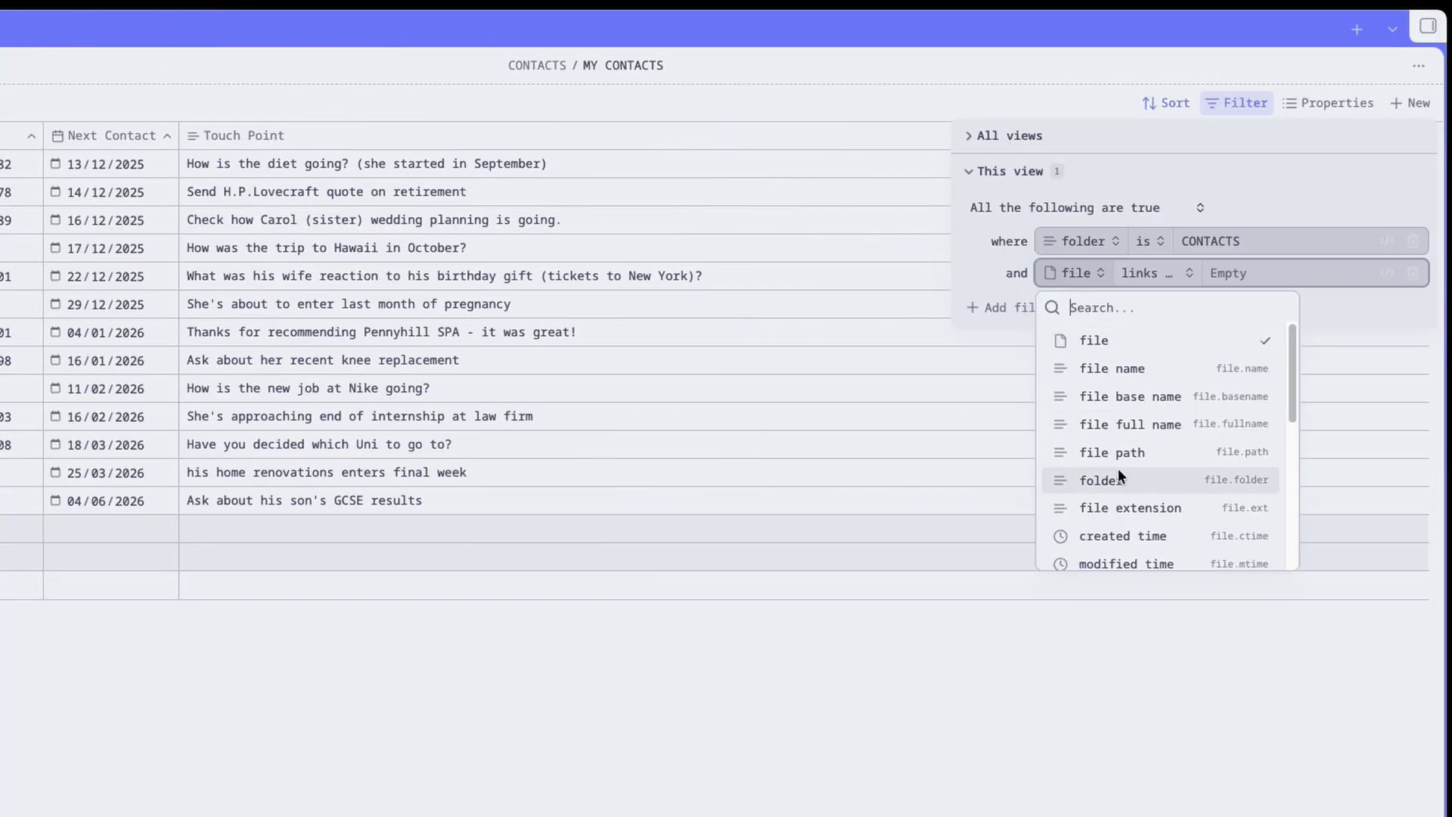
Add a file name 'does not end with' filter, typing 'ba', to hide base files.
{"action": "left_click", "coordinate": [1142, 370]}
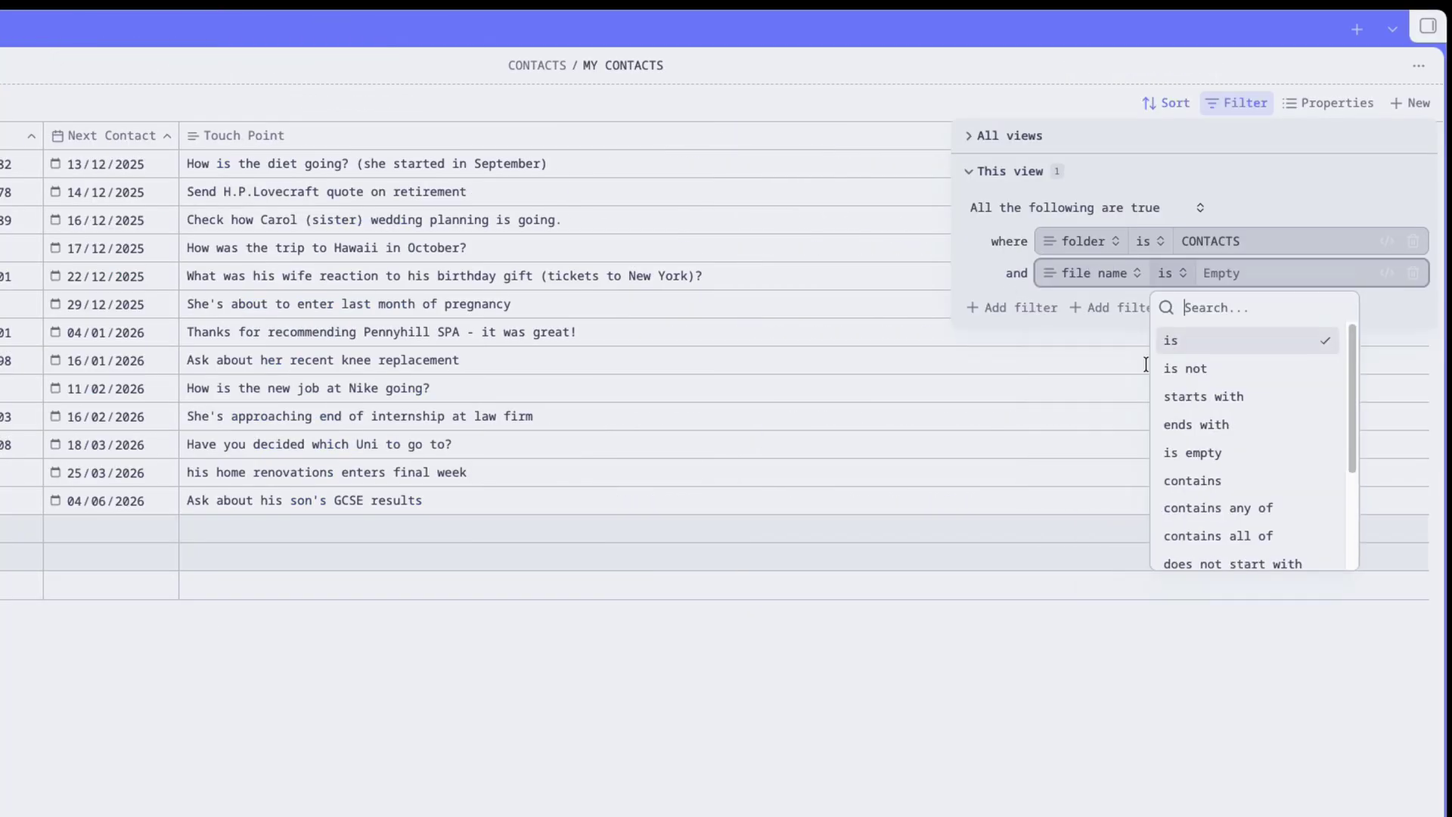
{"action": "scroll", "coordinate": [1240, 500], "scroll_direction": "down", "scroll_amount": 2}
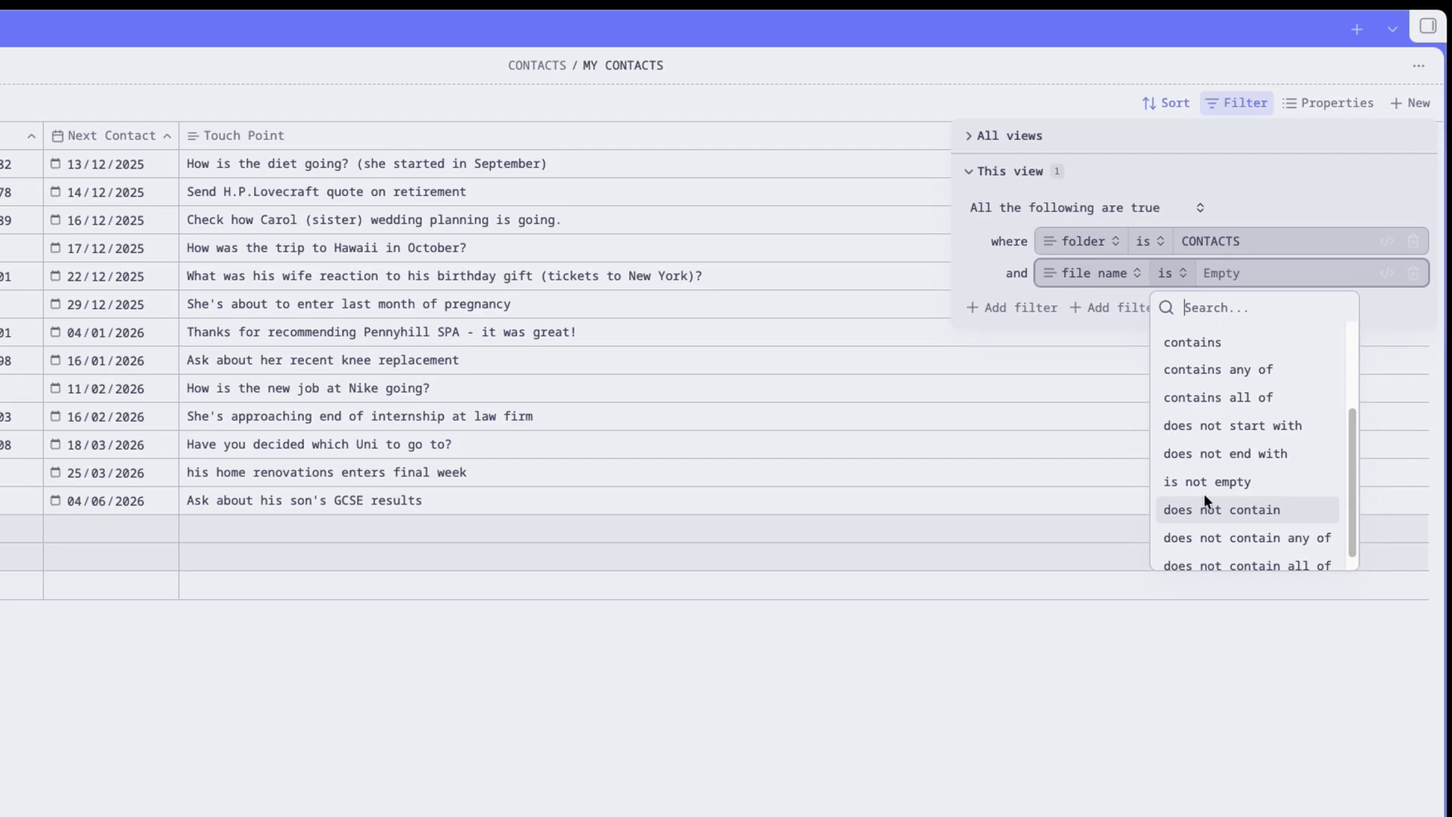
{"action": "left_click", "coordinate": [1242, 453]}
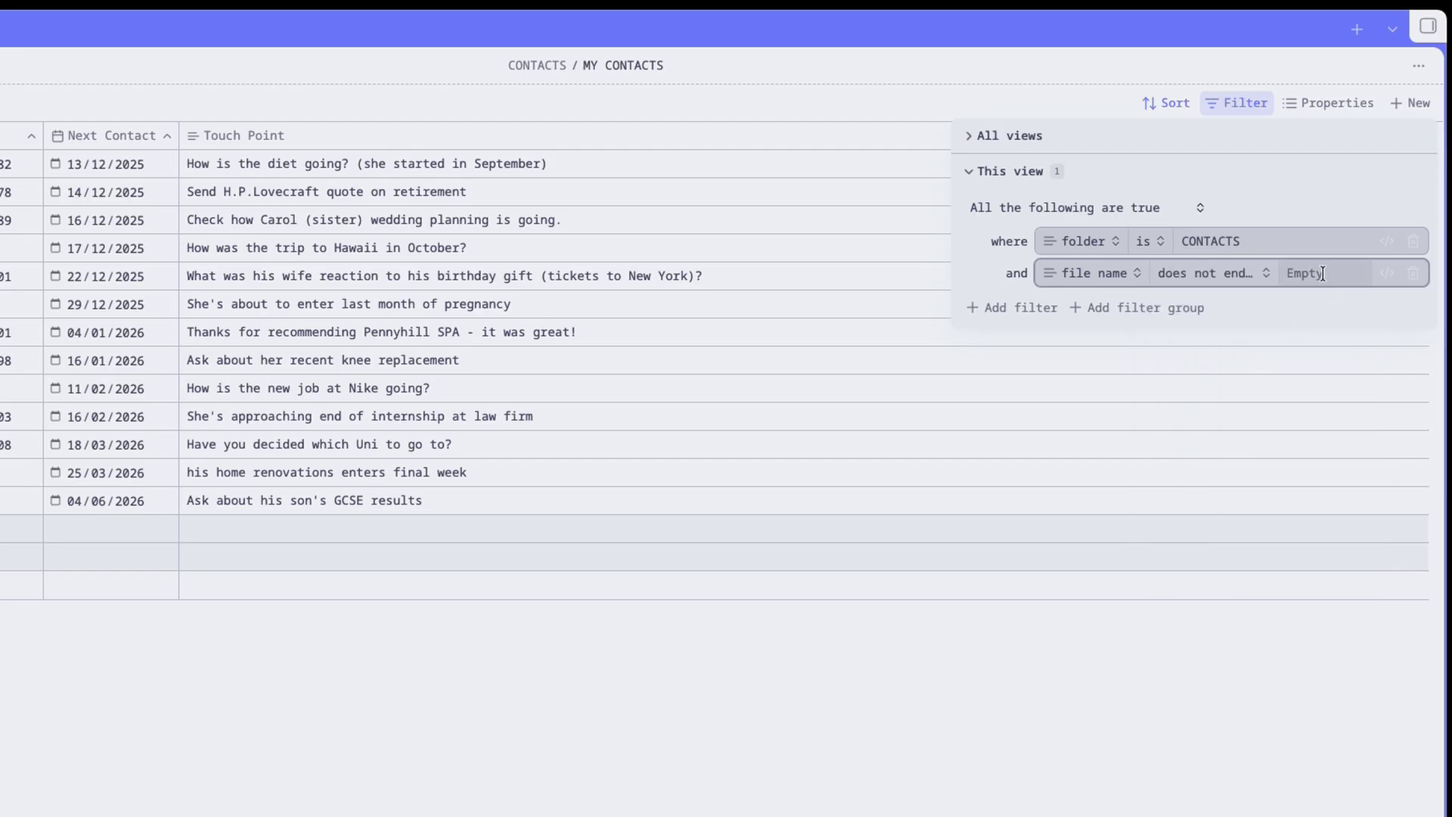
{"action": "type", "text": "ba"}
{"action": "left_click", "coordinate": [1047, 691]}
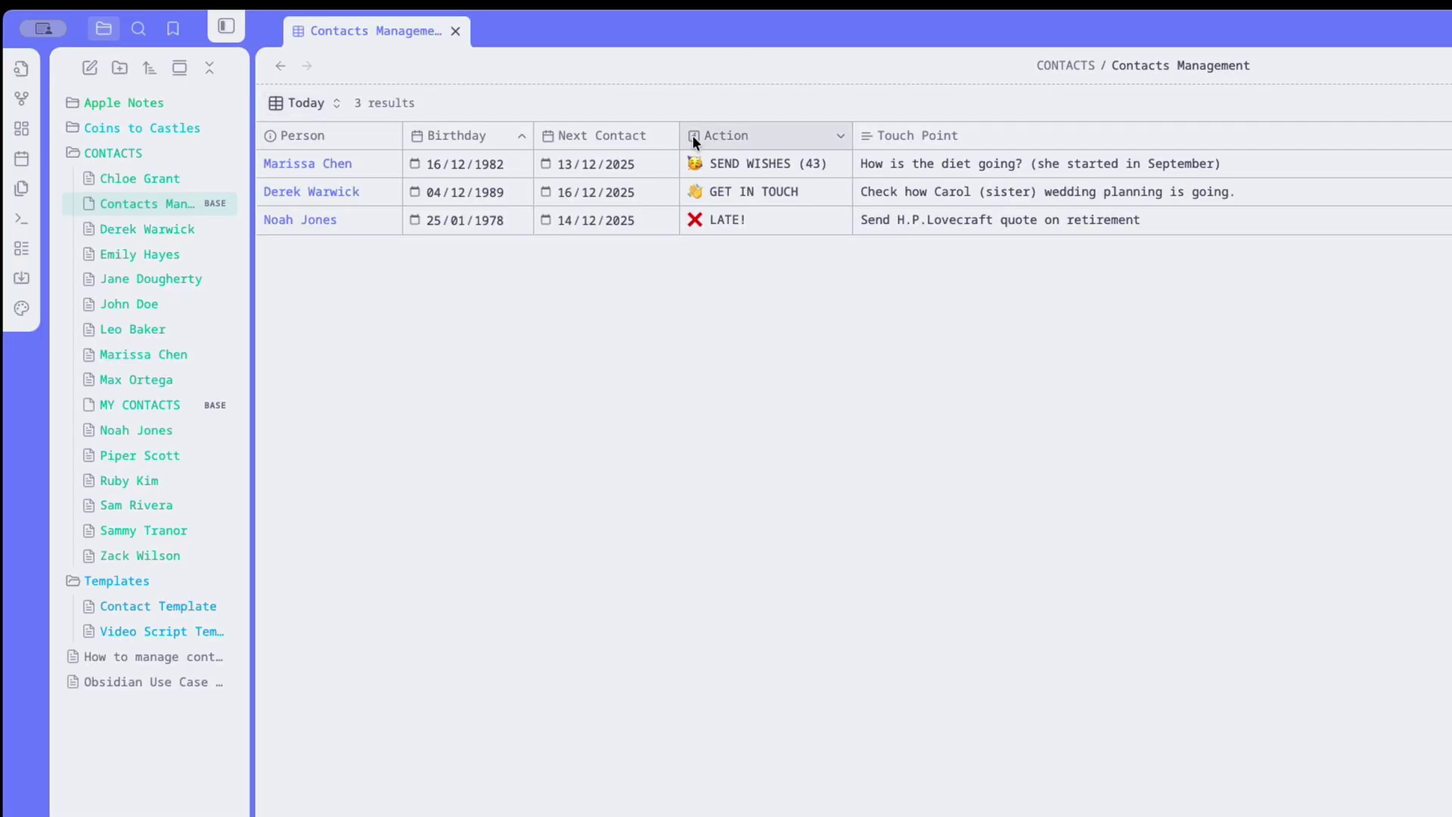
{"action": "left_click", "coordinate": [694, 140]}
{"action": "left_click", "coordinate": [694, 141]}
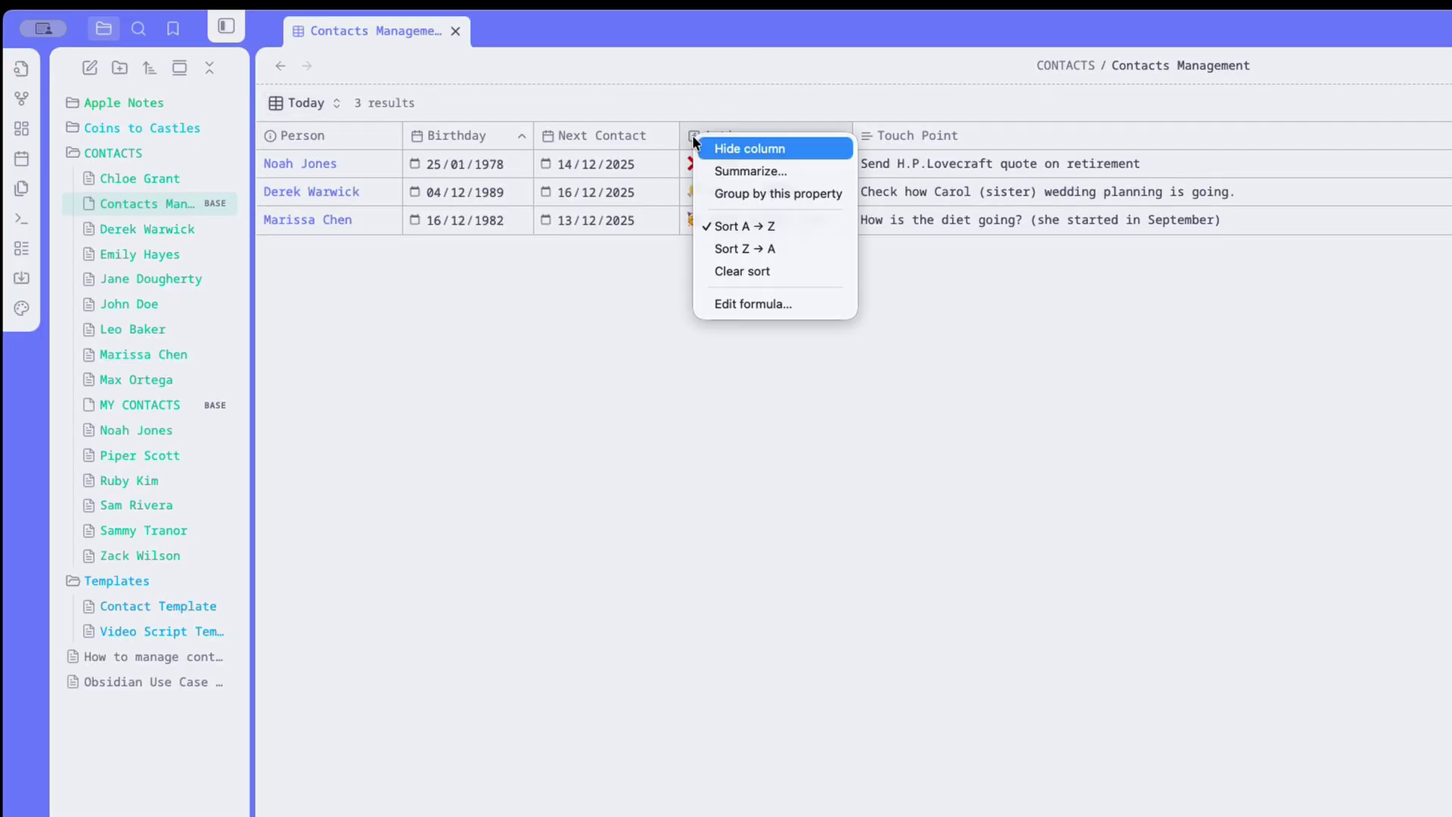
{"action": "left_click", "coordinate": [832, 304]}
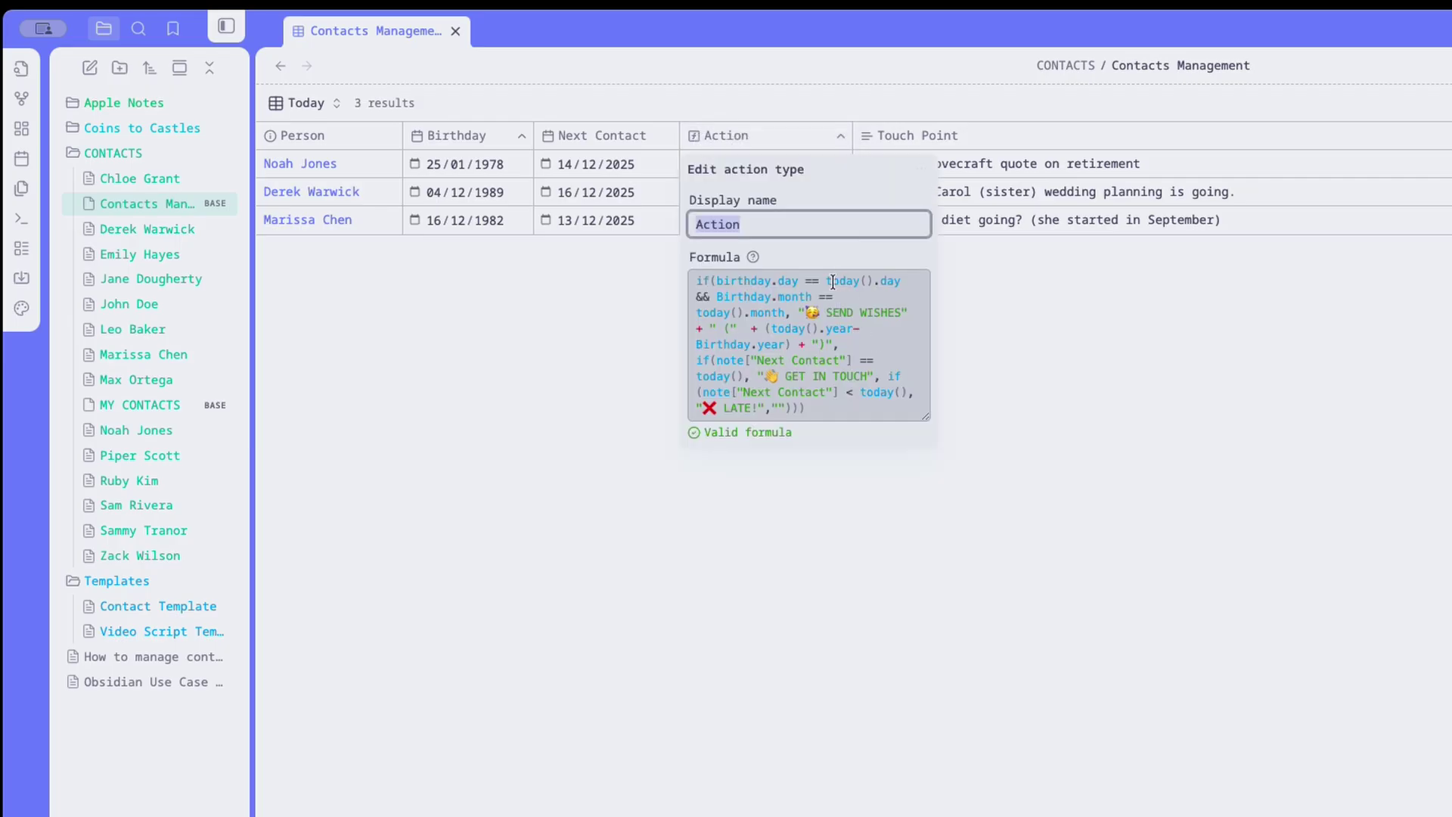
{"action": "left_click_drag", "start_coordinate": [927, 416], "coordinate": [929, 487]}
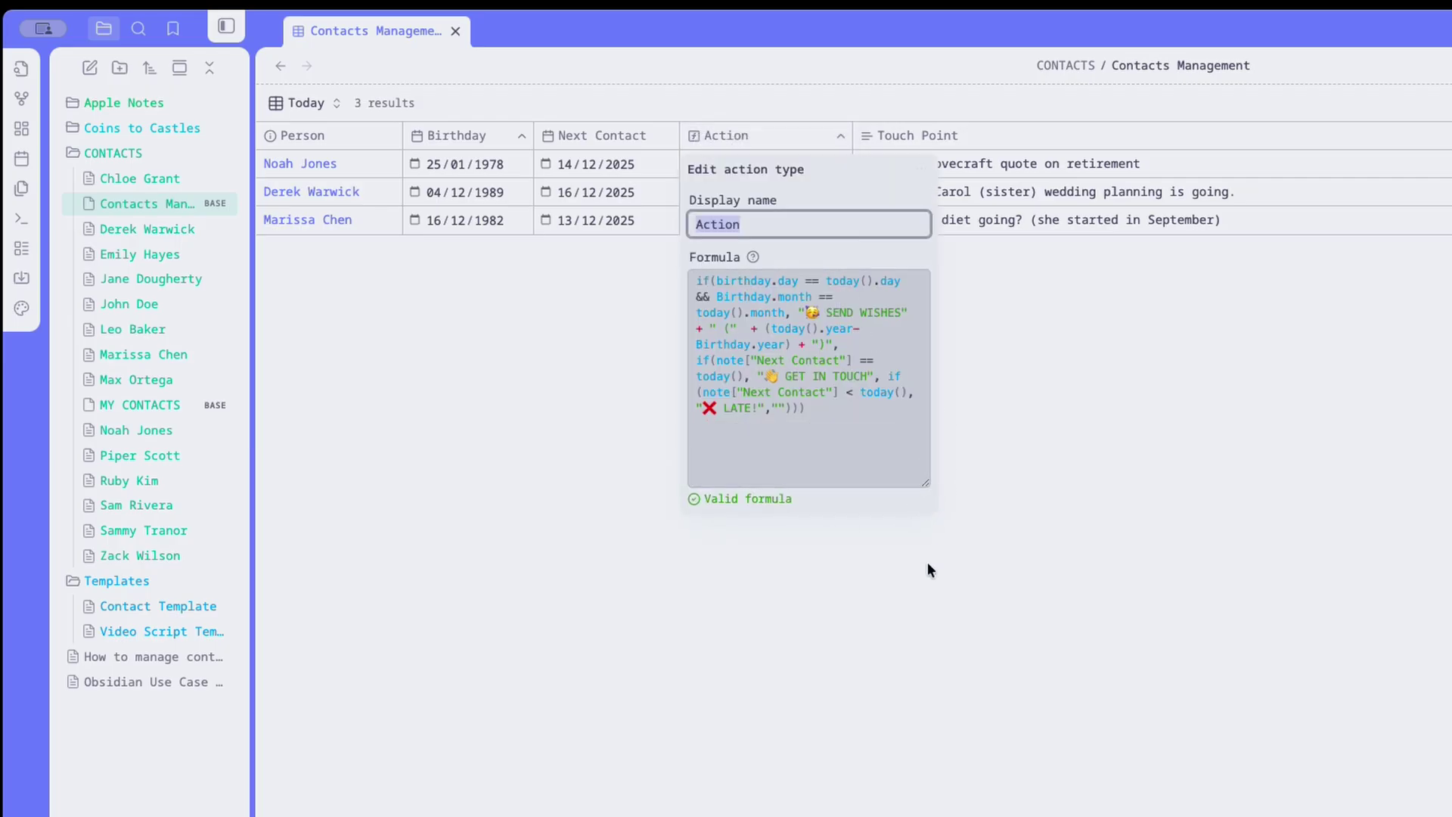
{"action": "left_click", "coordinate": [847, 584]}
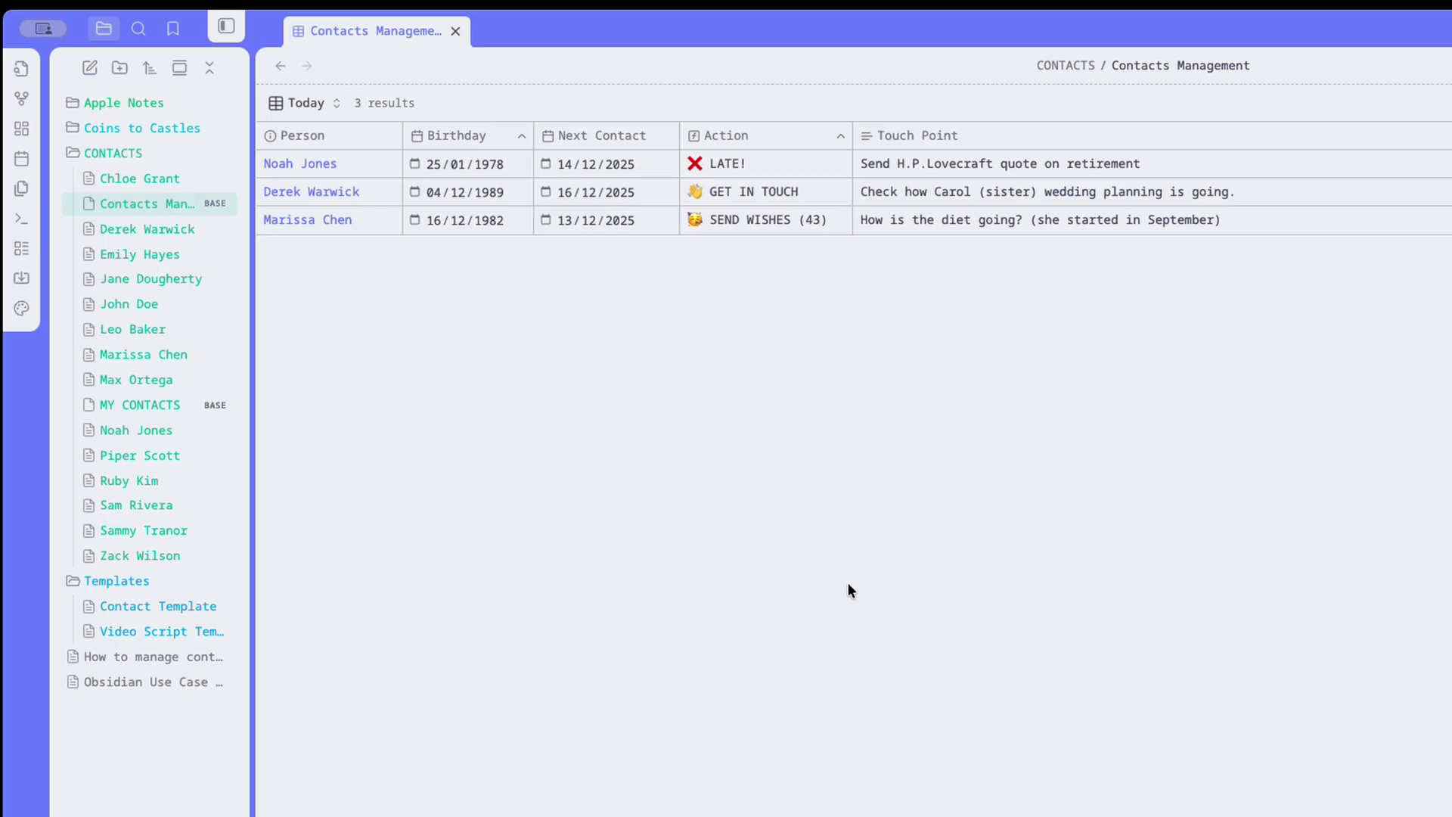
{"action": "left_click", "coordinate": [800, 130]}
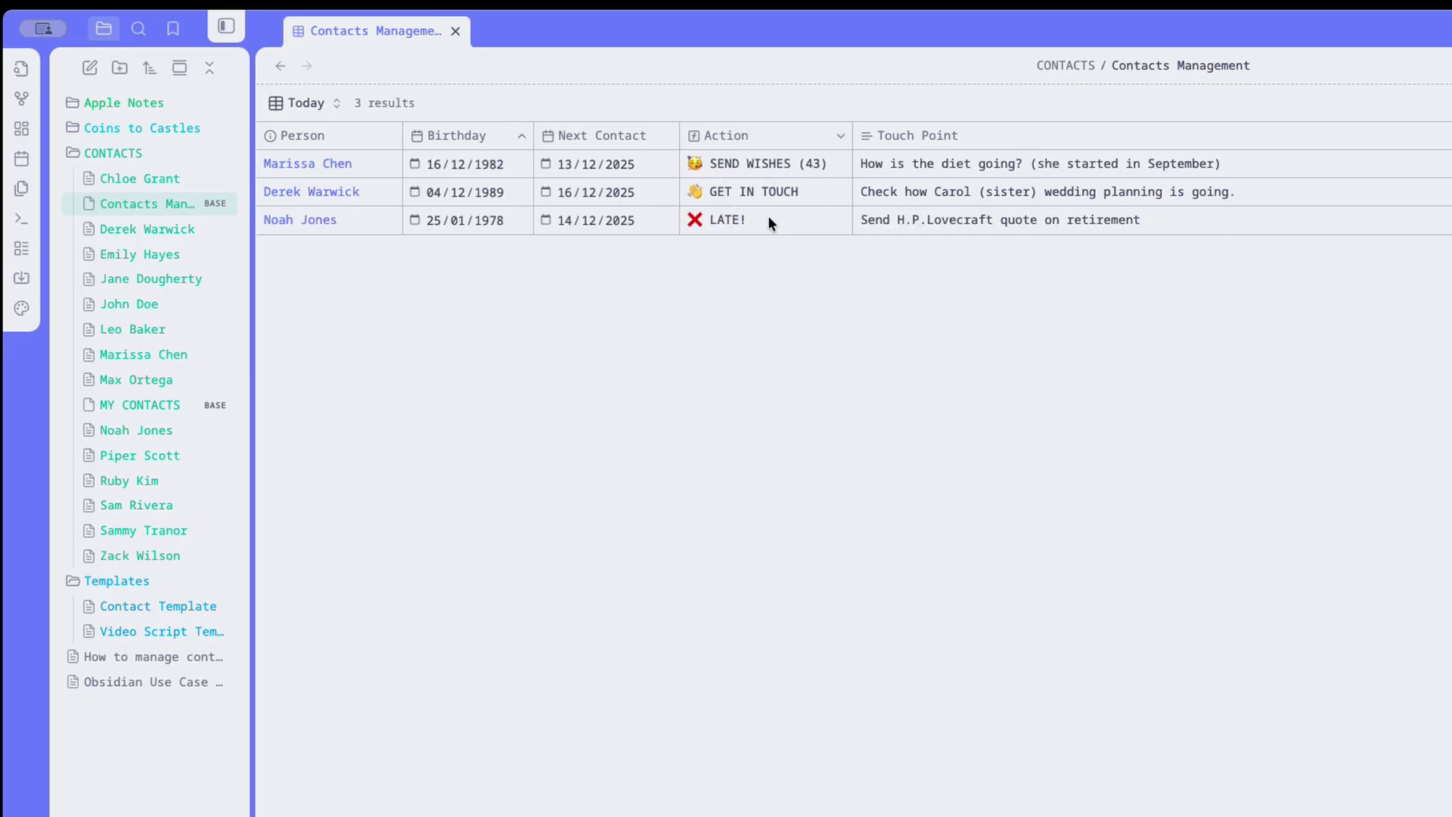
Open the MY CONTACTS base and bring up its TODAY view.
{"action": "left_click", "coordinate": [119, 406]}
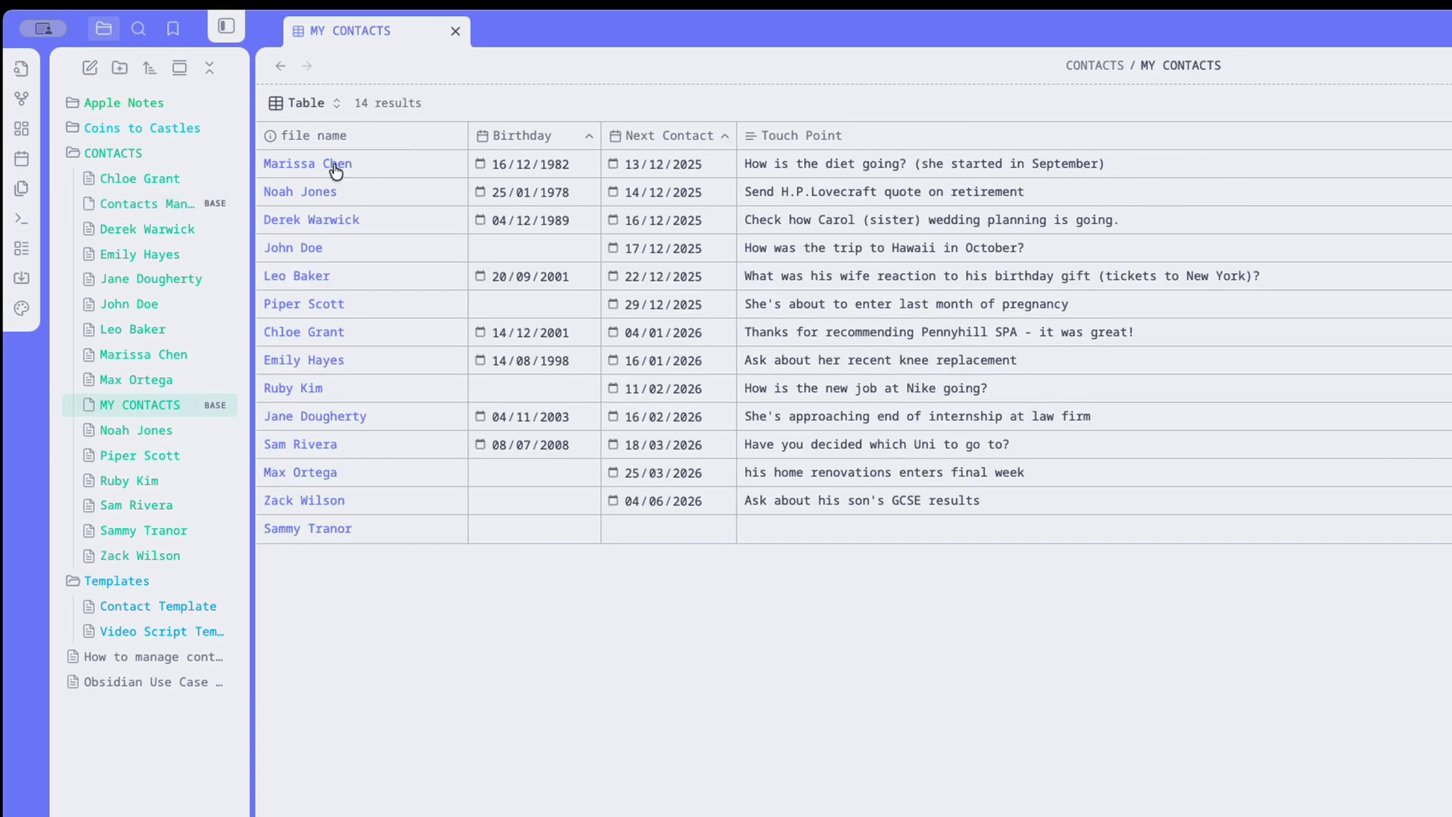
{"action": "left_click", "coordinate": [207, 117]}
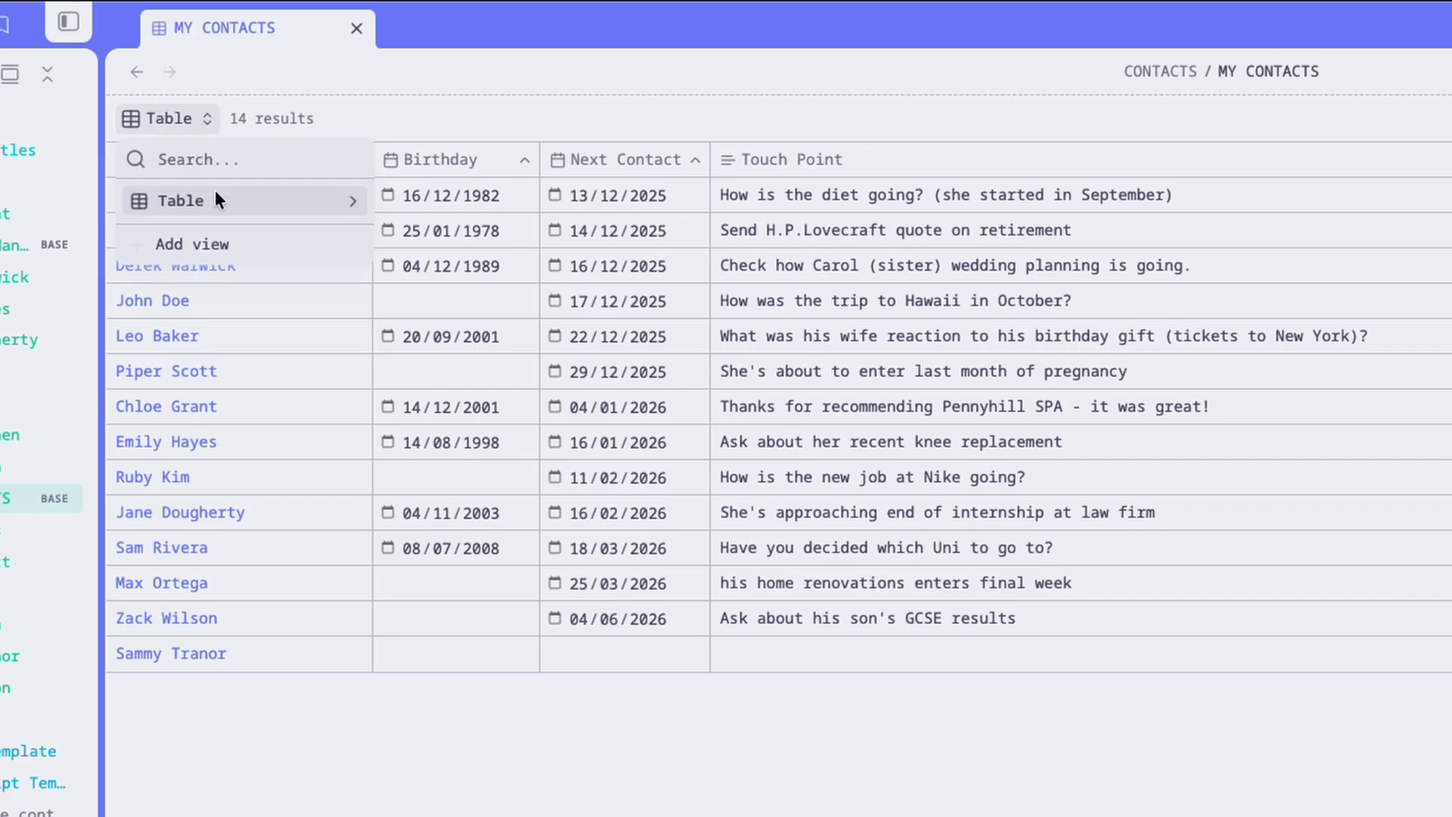
{"action": "left_click", "coordinate": [210, 243]}
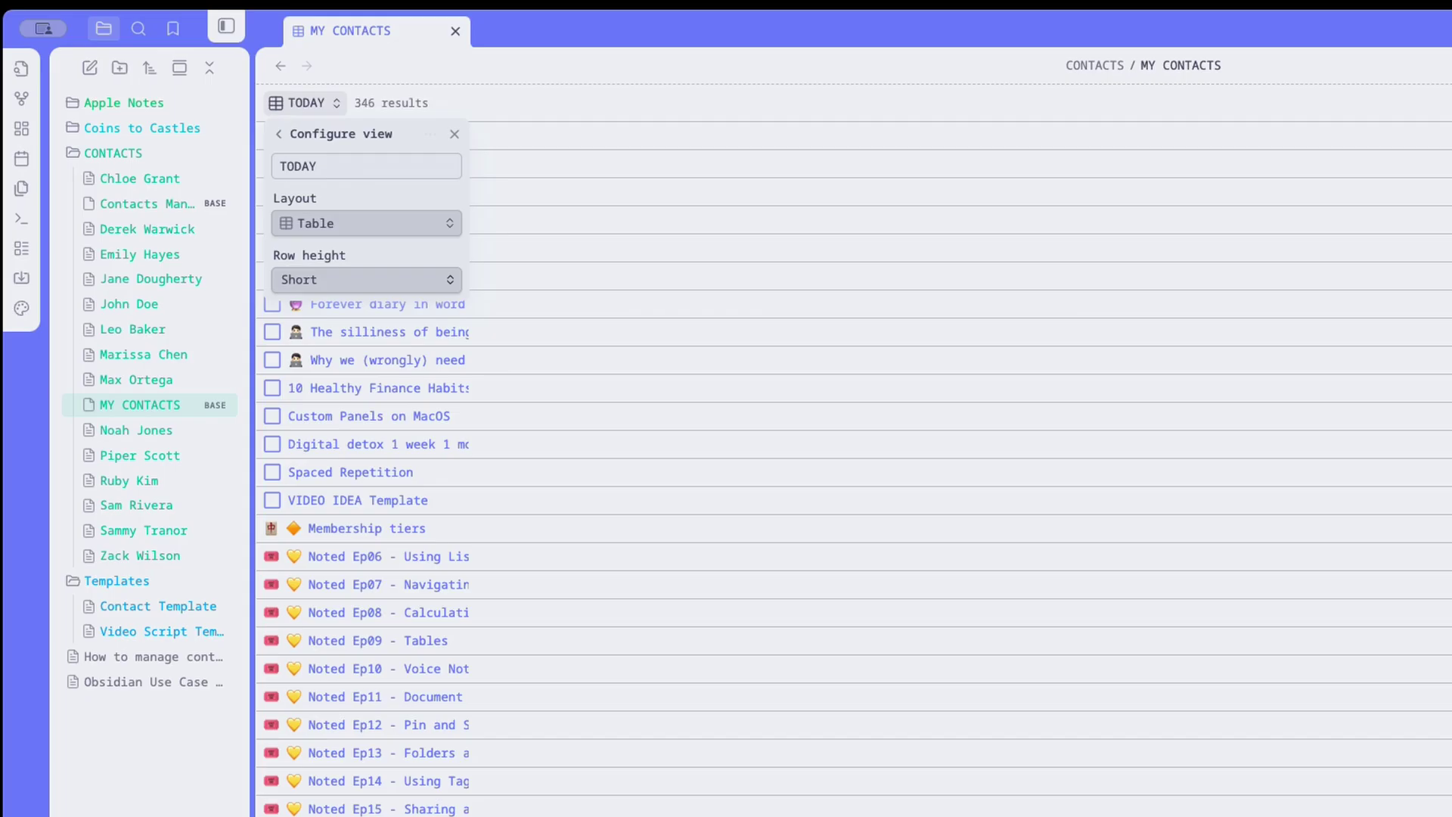
{"action": "key", "text": "Escape"}
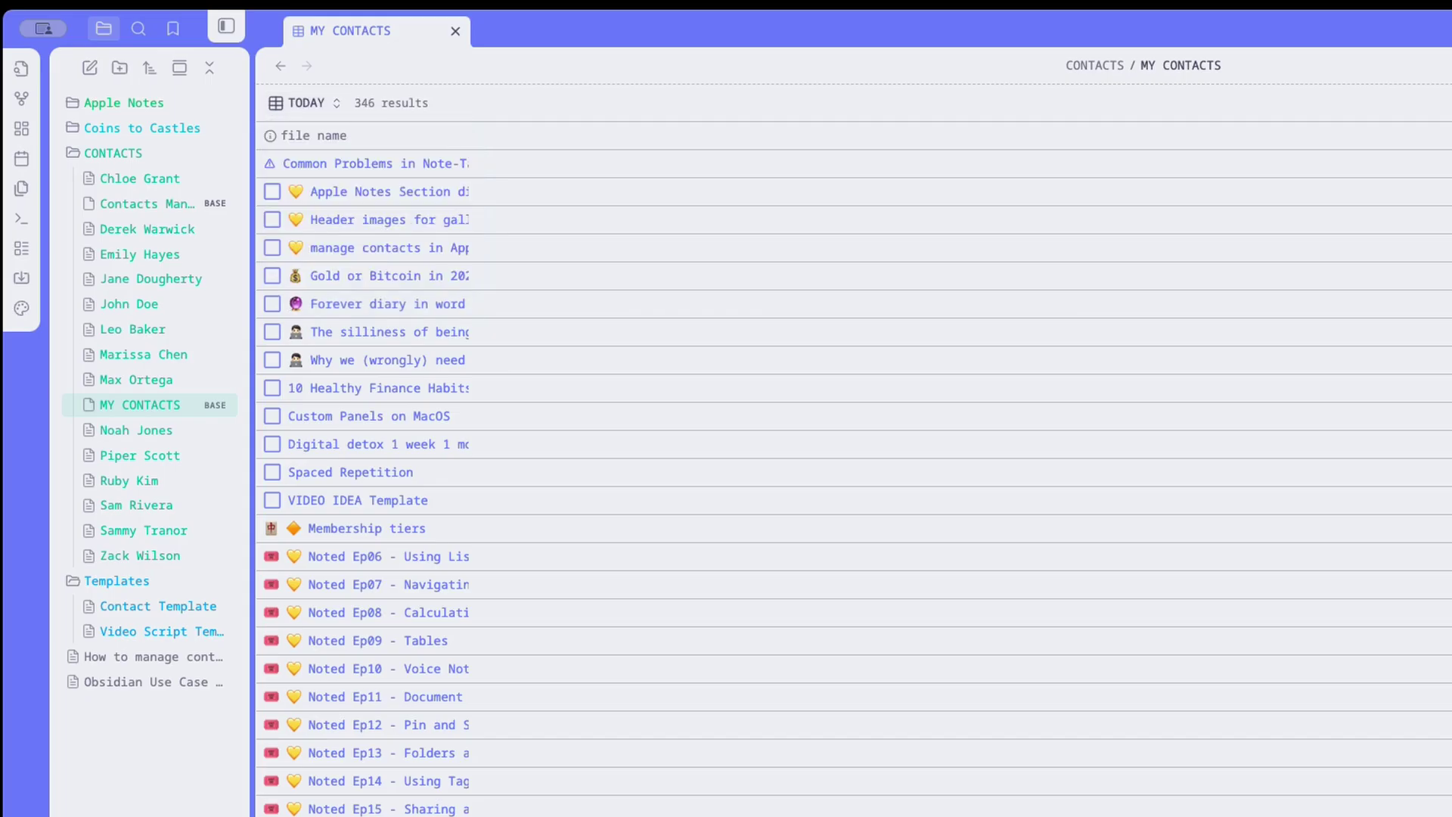
Add a file name 'does not end with base' filter and show the Touch Point column.
{"action": "left_click", "coordinate": [1006, 276]}
{"action": "left_click", "coordinate": [1125, 368]}
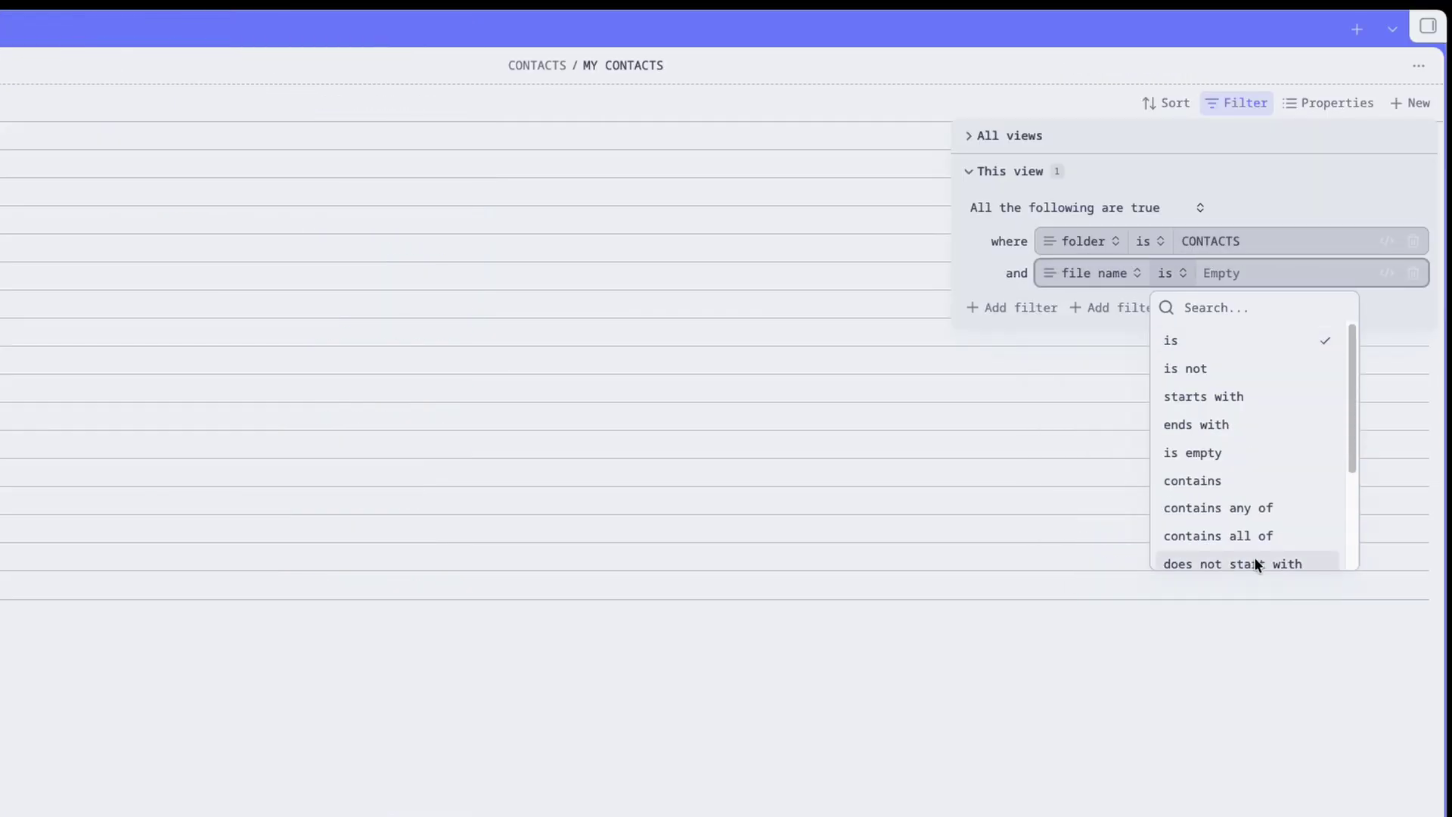
{"action": "scroll", "coordinate": [1248, 530], "scroll_direction": "down", "scroll_amount": 3}
{"action": "left_click", "coordinate": [1239, 443]}
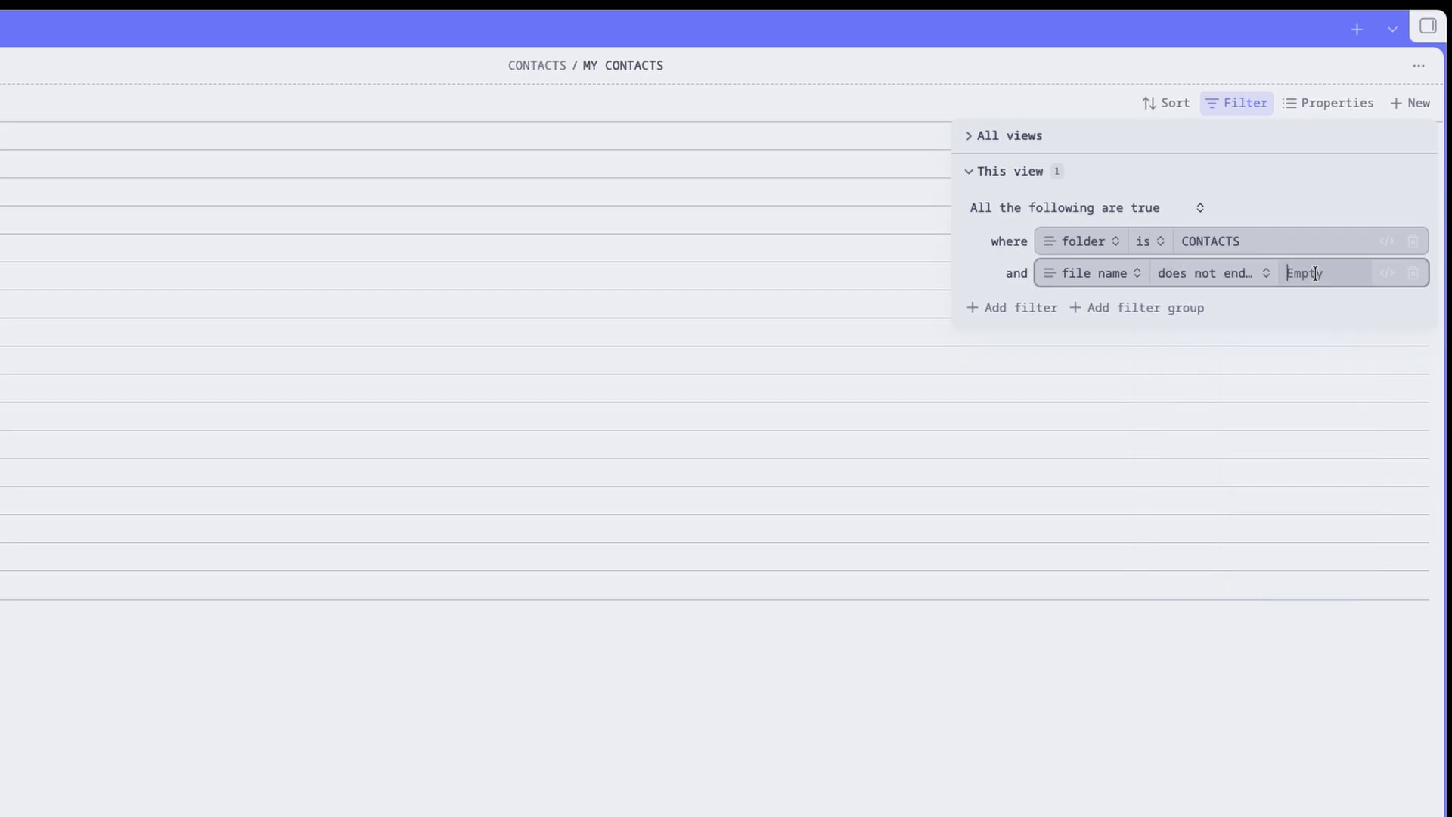
{"action": "type", "text": "base"}
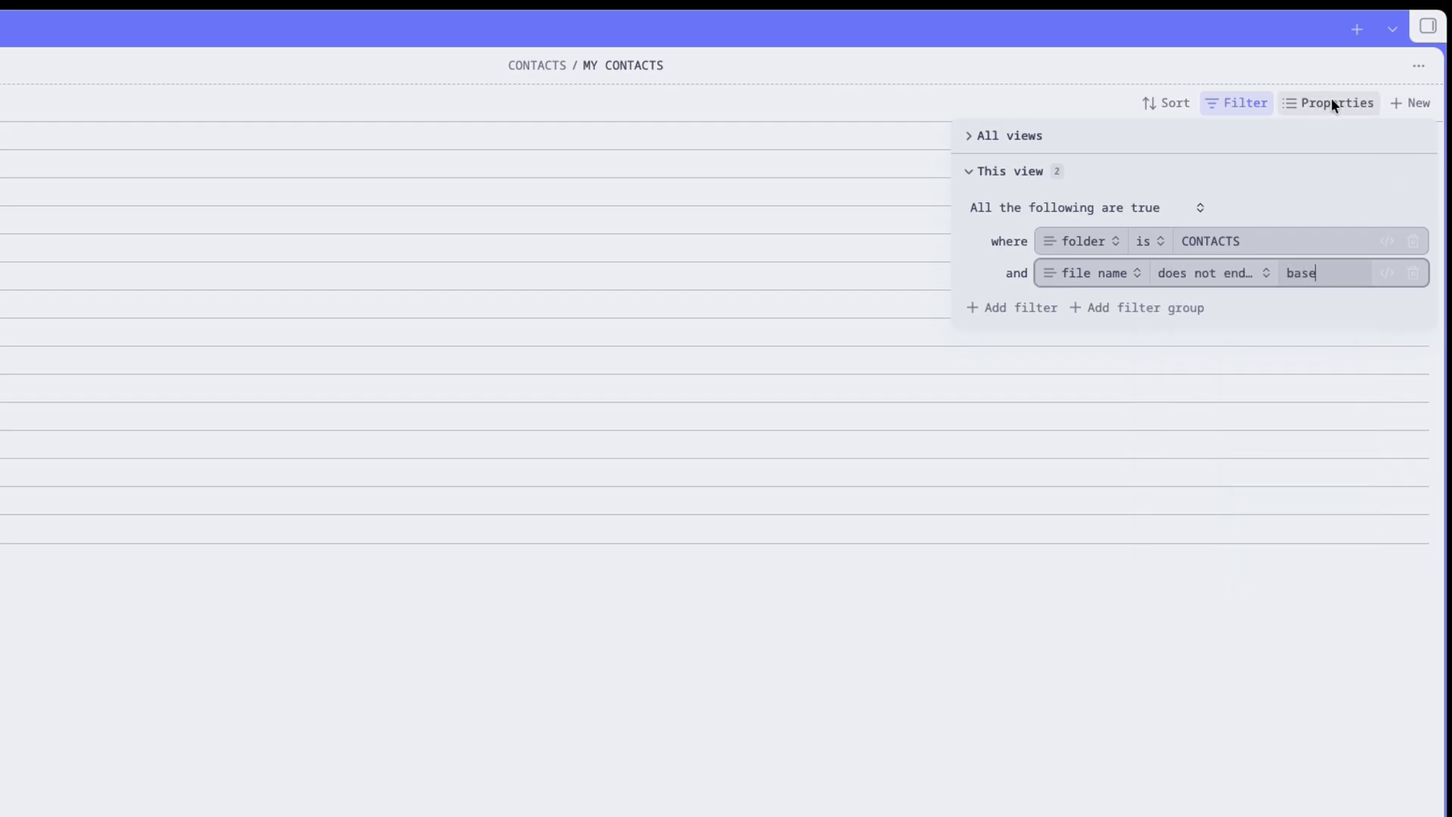
{"action": "left_click", "coordinate": [1331, 101]}
{"action": "left_click", "coordinate": [1250, 532]}
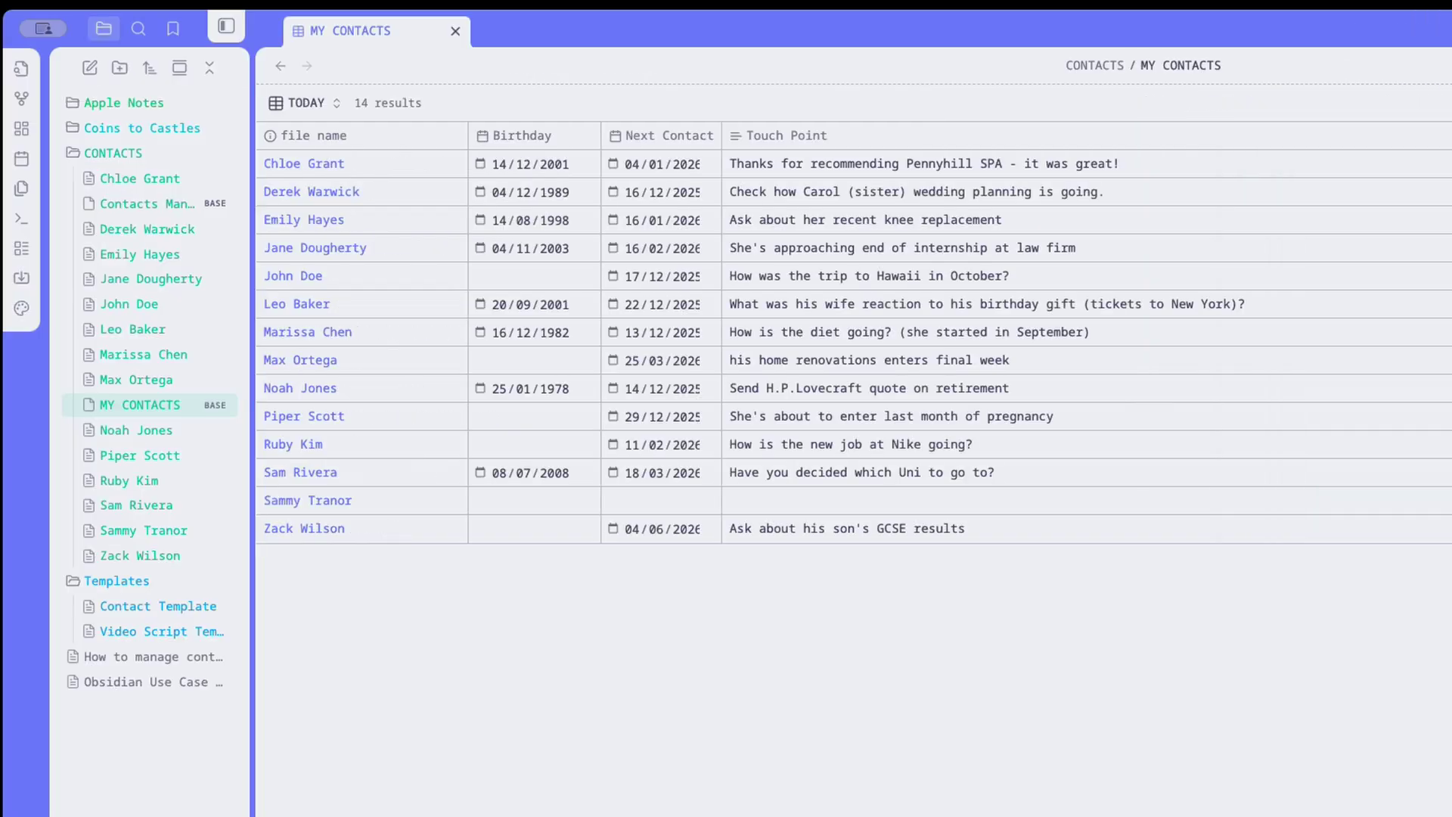
Add an 'Any of the following are true' filter group to the TODAY view, set to advanced formula mode.
{"action": "left_click", "coordinate": [1182, 89]}
{"action": "left_click", "coordinate": [1059, 346]}
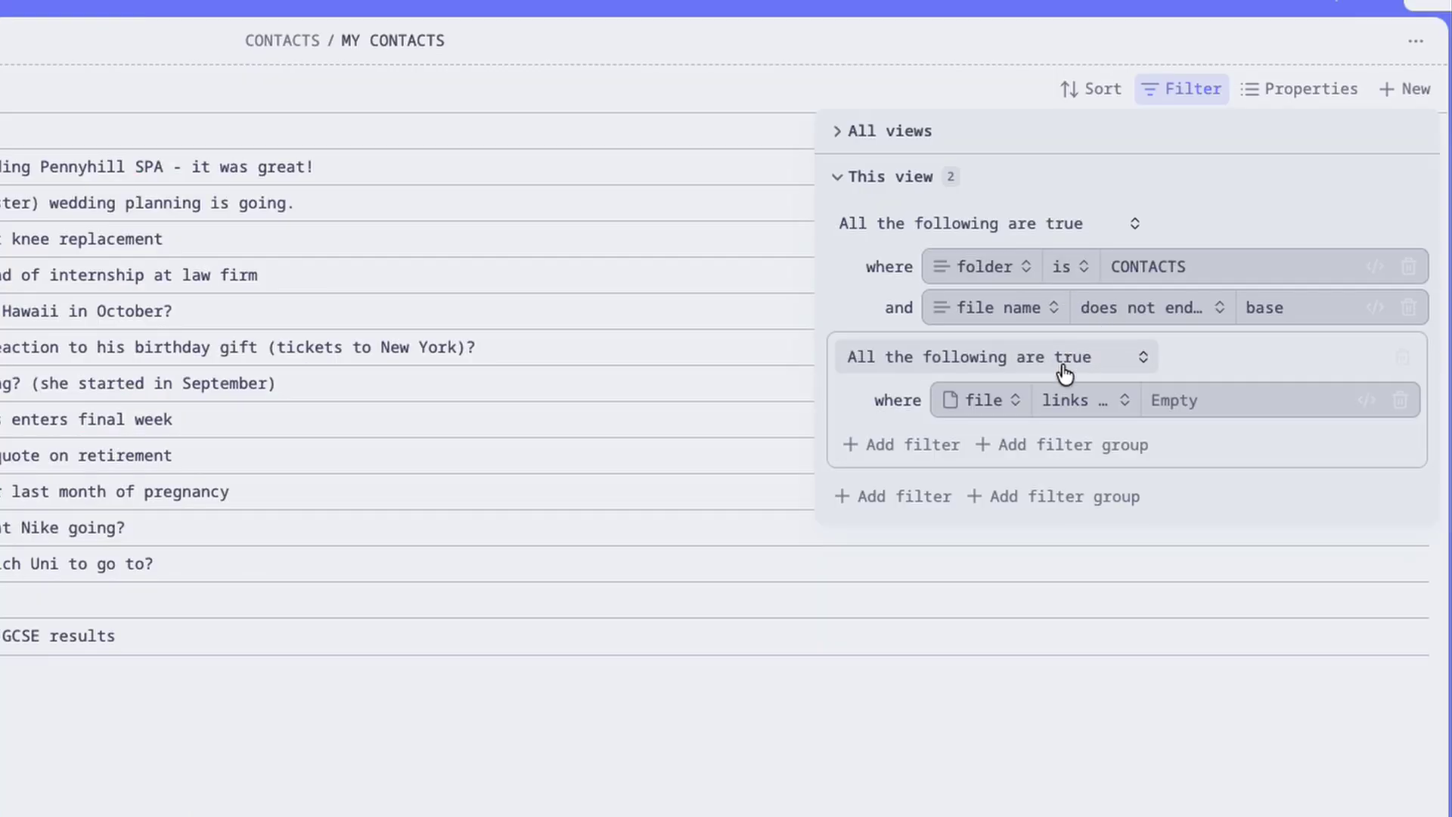
{"action": "left_click", "coordinate": [1014, 357]}
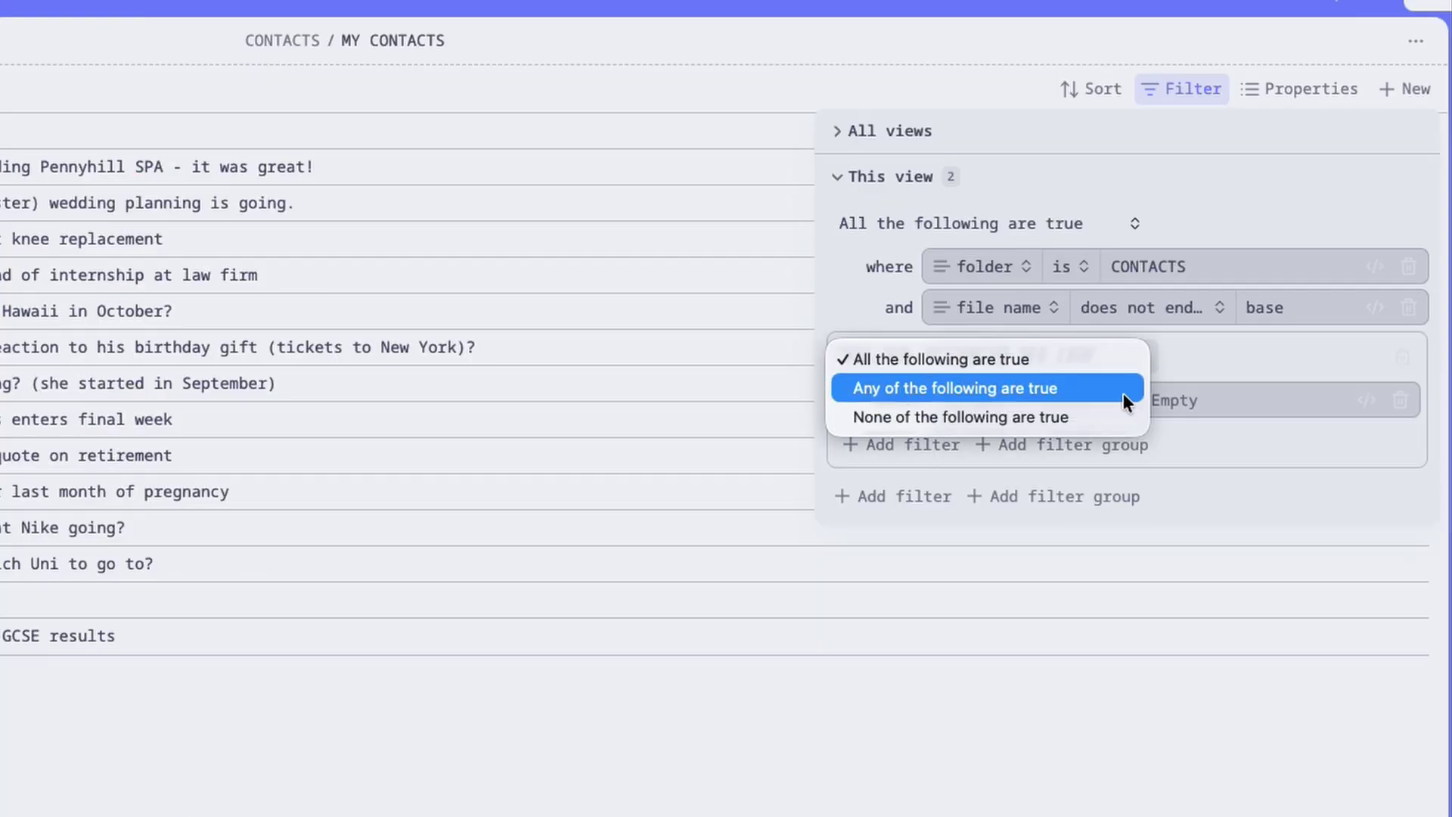
{"action": "left_click", "coordinate": [1114, 388]}
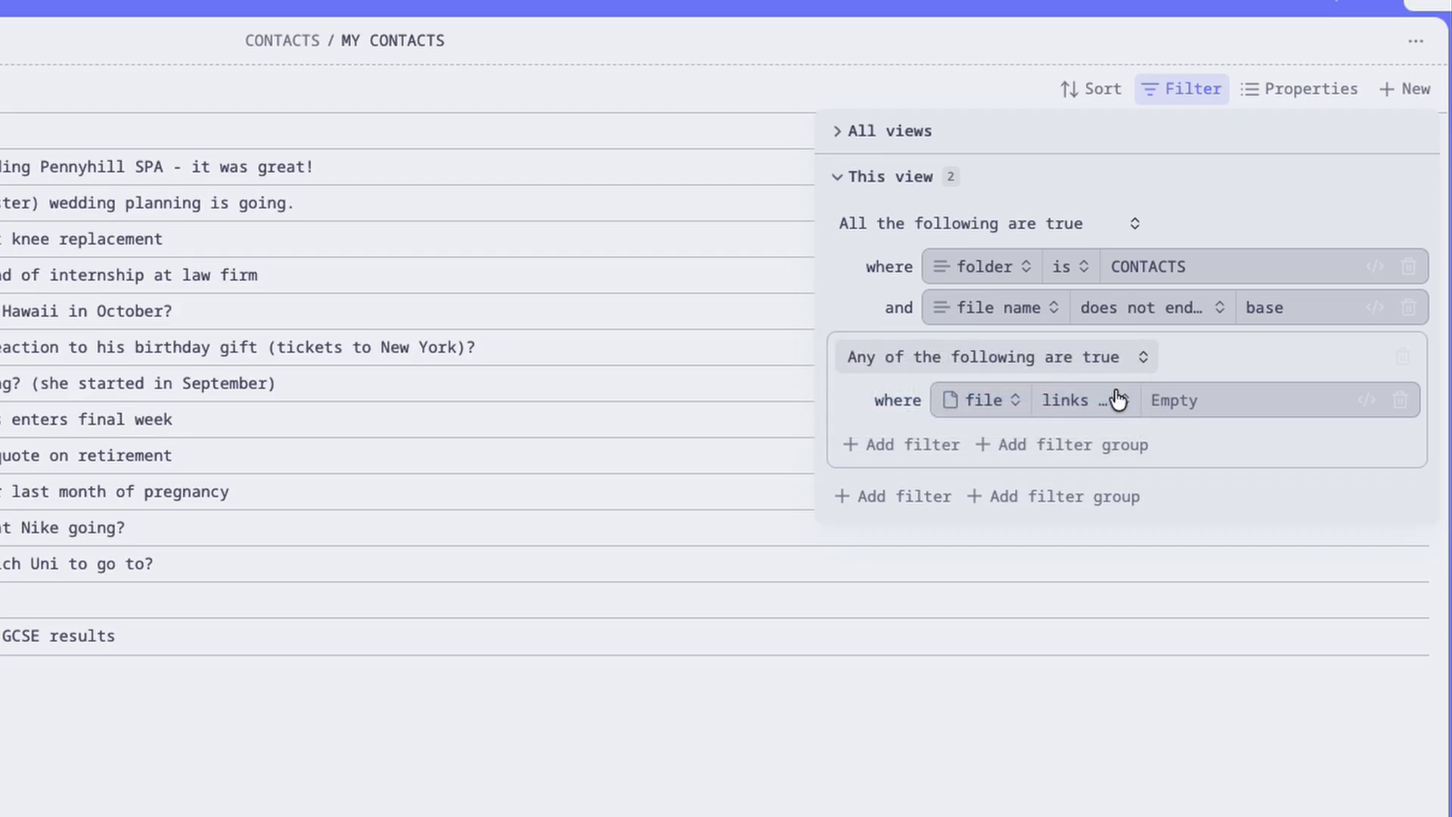
{"action": "left_click", "coordinate": [1362, 409]}
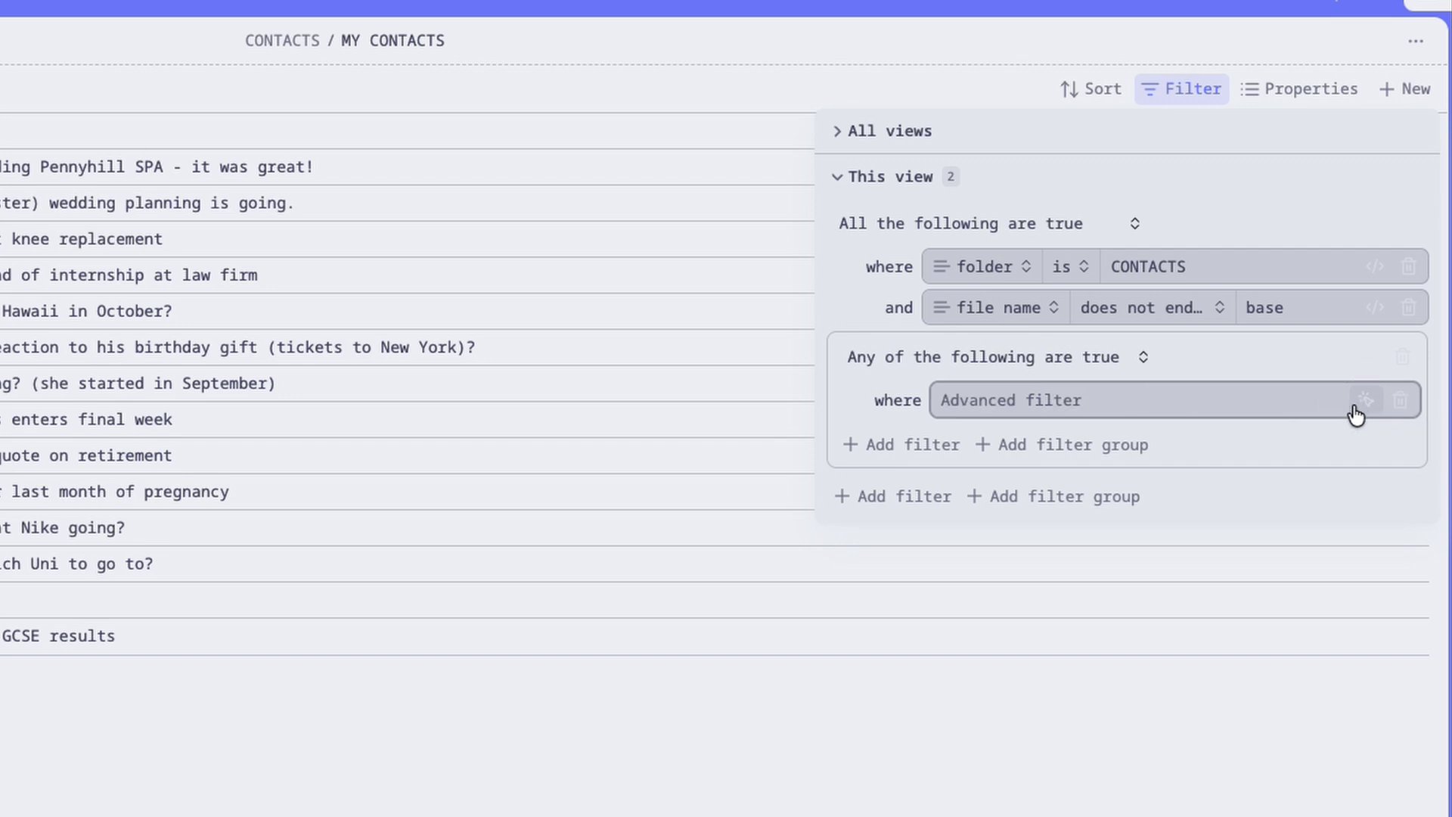
Enter the formula clause Birthday.day == today().day.
{"action": "left_click", "coordinate": [1087, 401]}
{"action": "type", "text": "birt"}
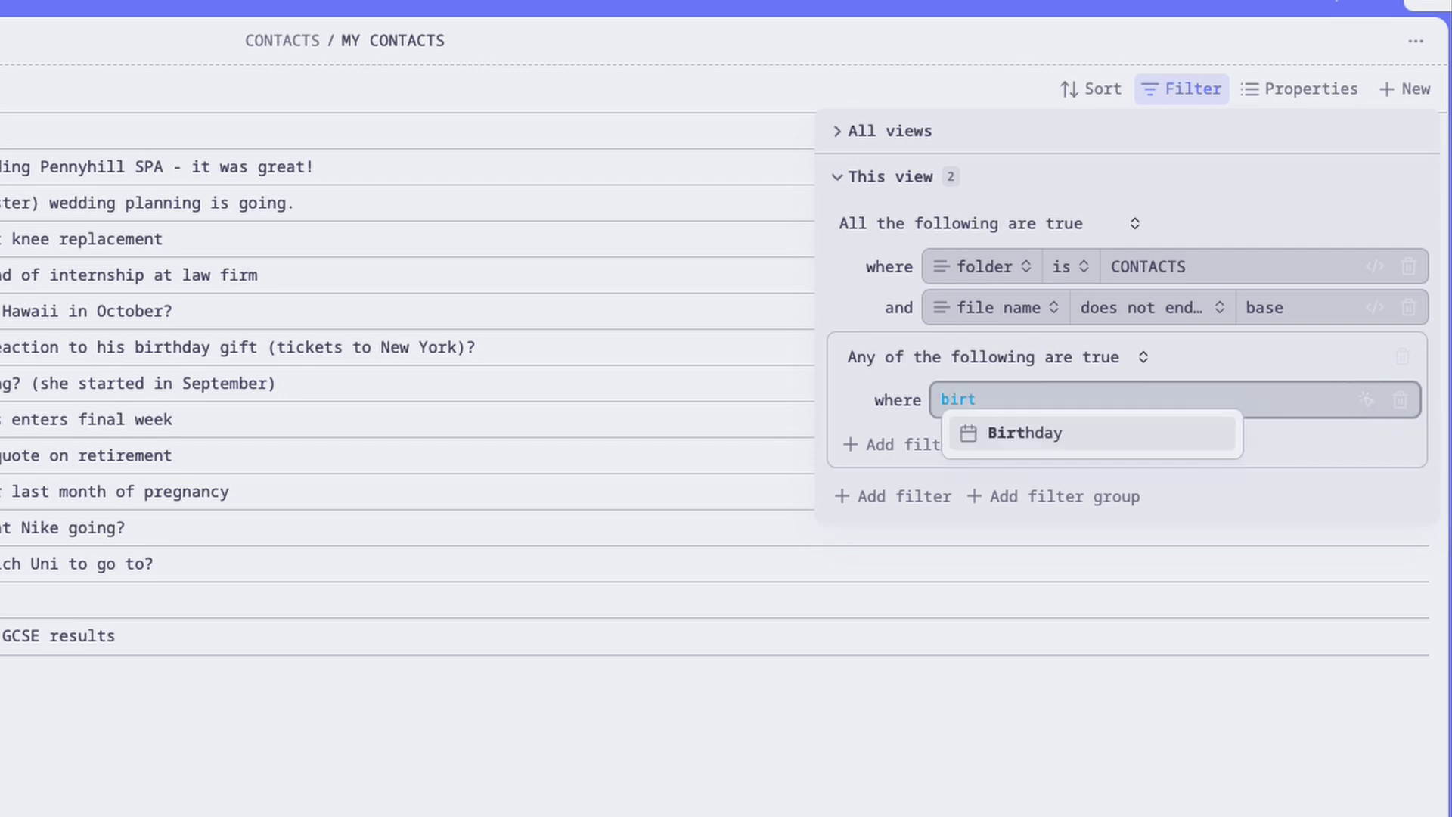
{"action": "key", "text": "Return"}
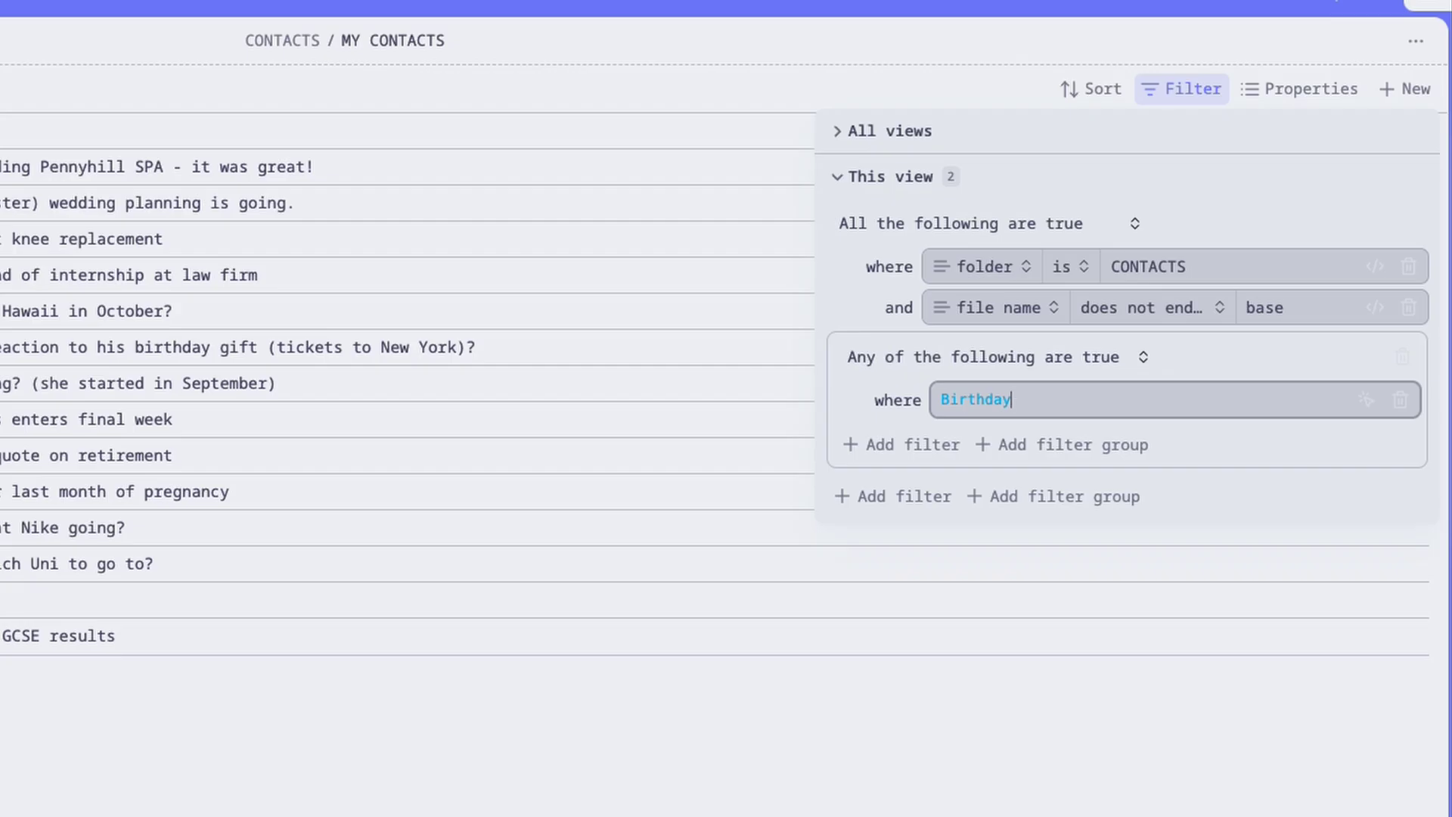
{"action": "type", "text": "."}
{"action": "key", "text": "Down"}
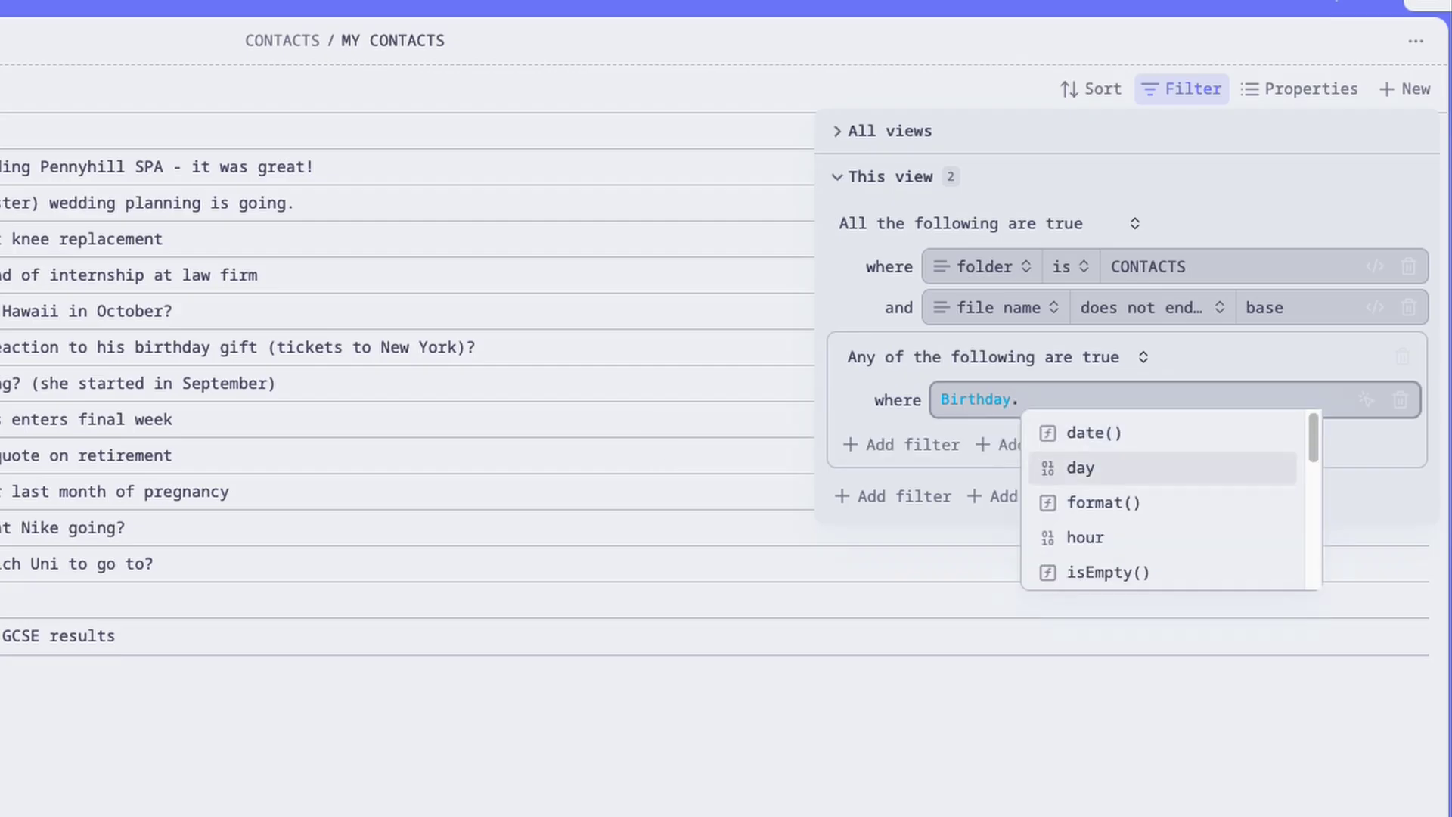
{"action": "key", "text": "Return"}
{"action": "type", "text": "== "}
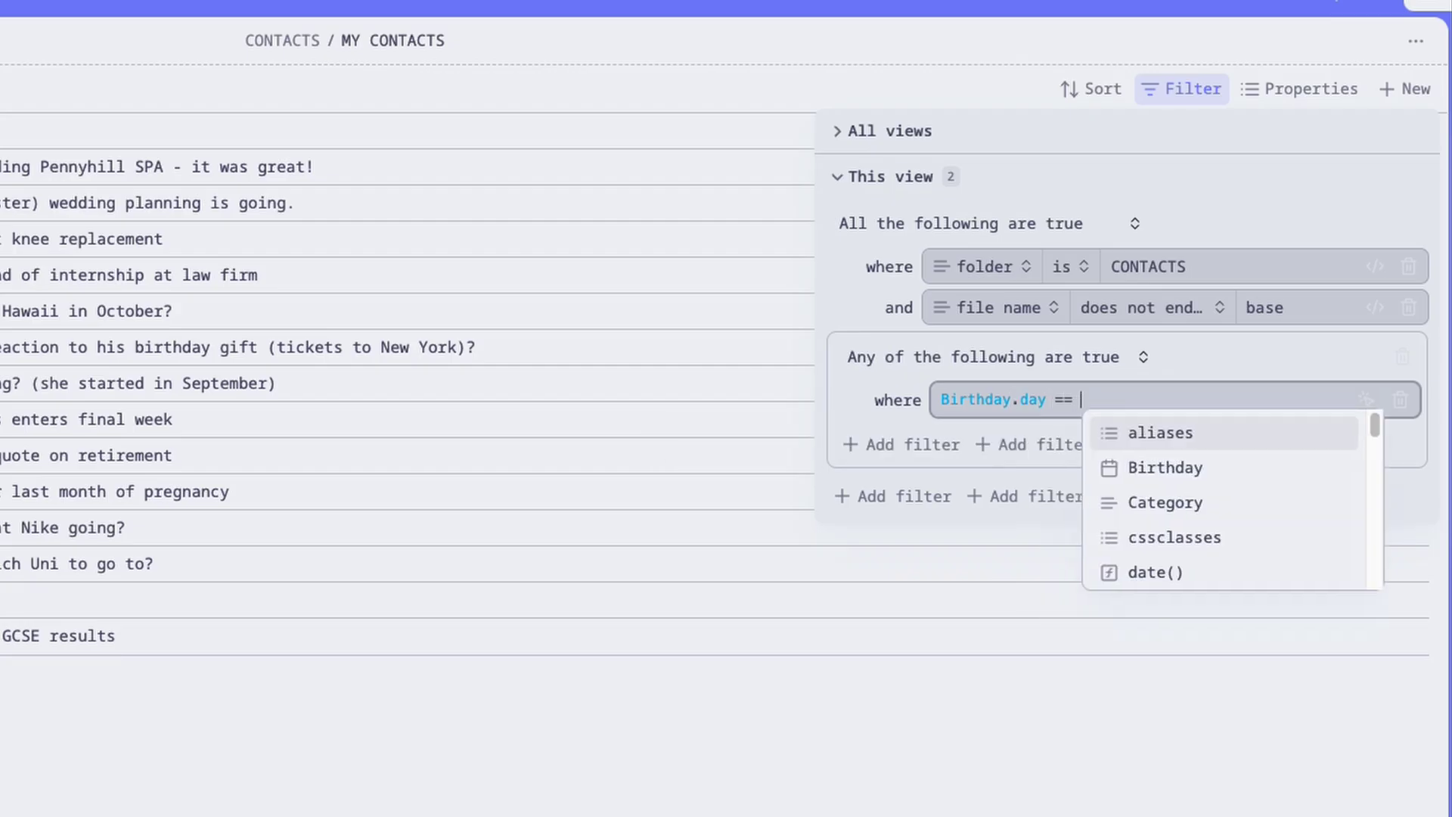
{"action": "type", "text": "tod"}
{"action": "key", "text": "Return"}
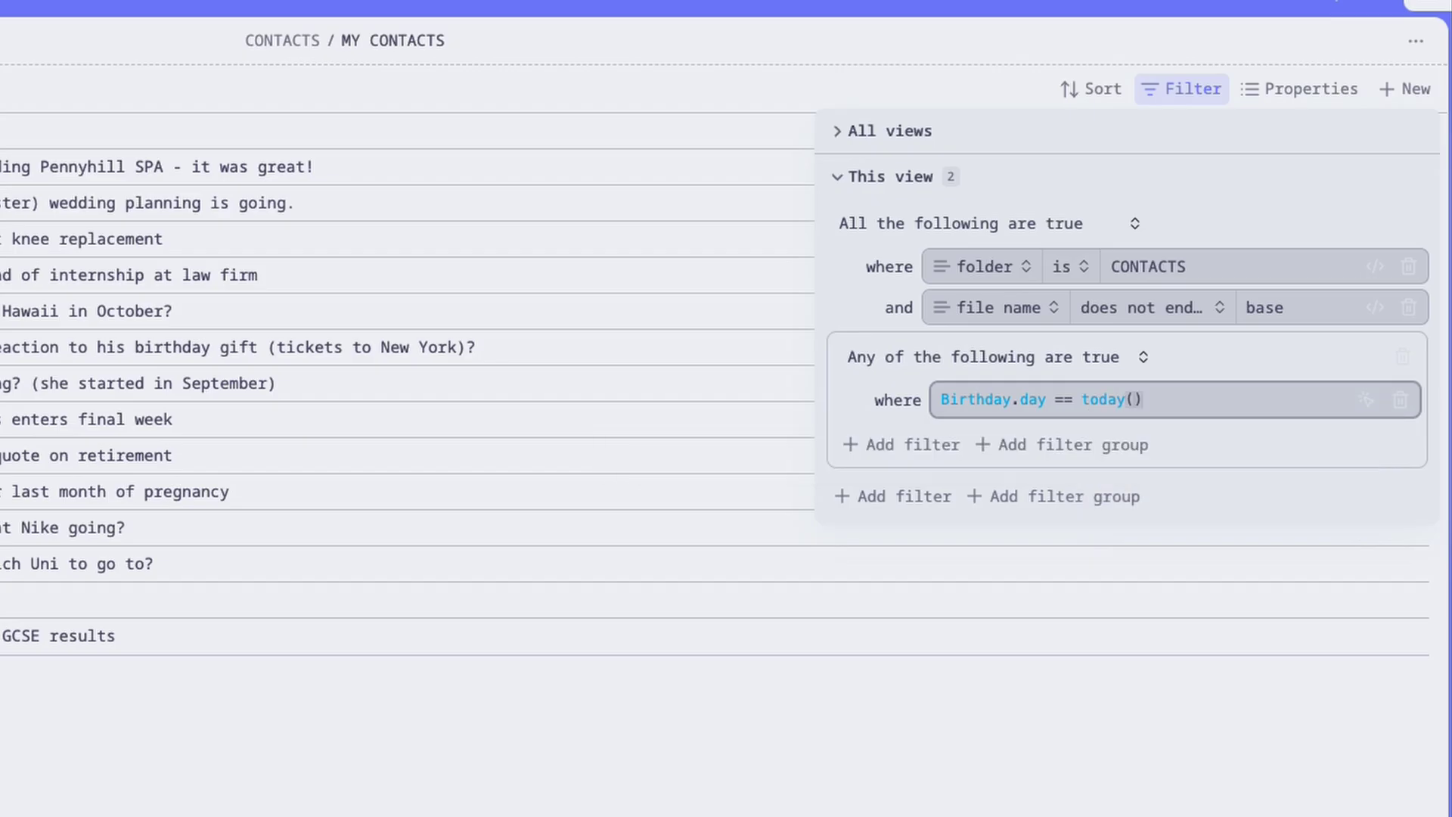
{"action": "type", "text": "."}
{"action": "key", "text": "Down"}
{"action": "key", "text": "Return"}
Extend the formula with && Birthday.month == today().month.
{"action": "type", "text": "&& bir"}
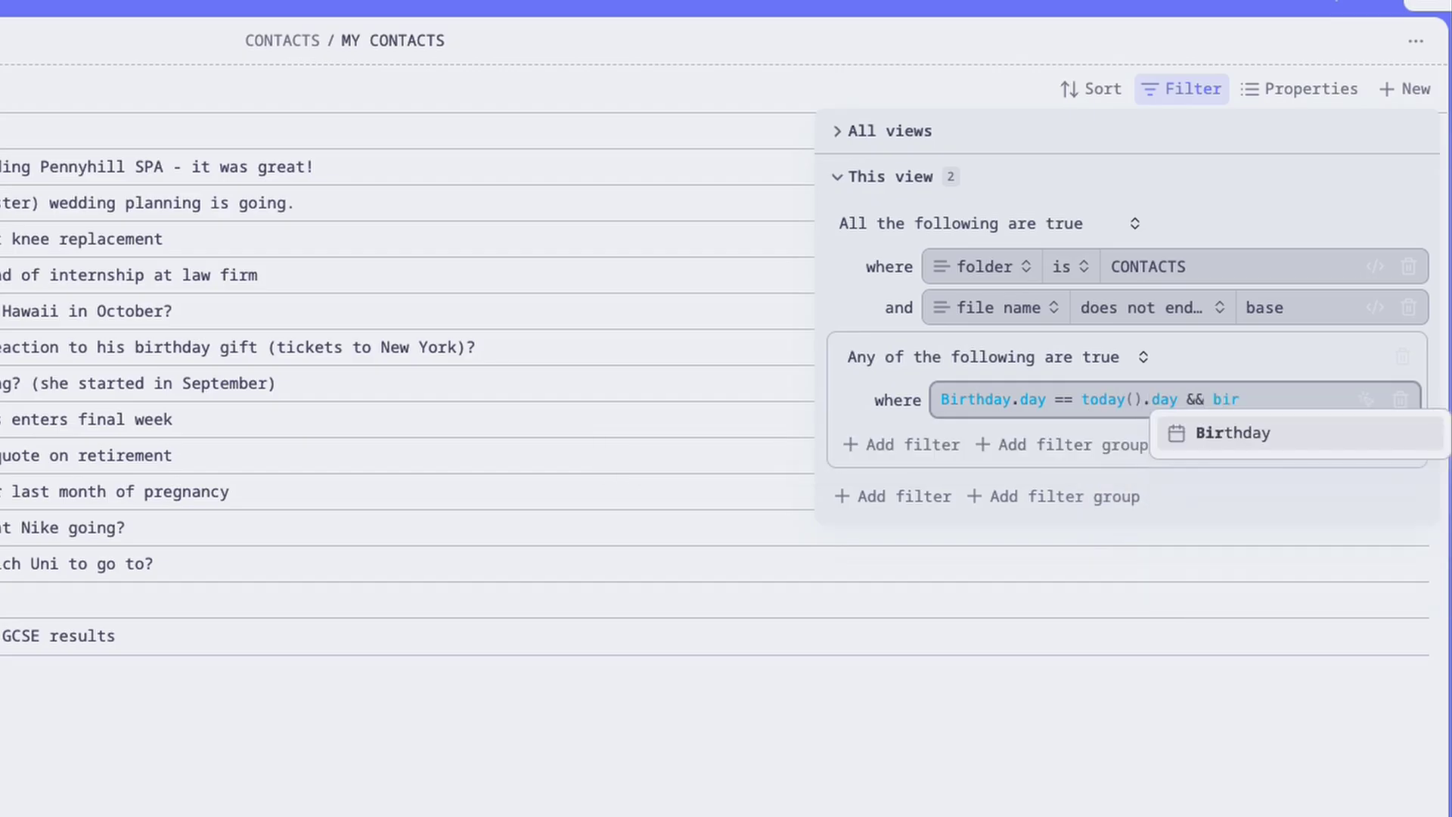
{"action": "key", "text": "Return"}
{"action": "type", "text": ".mo"}
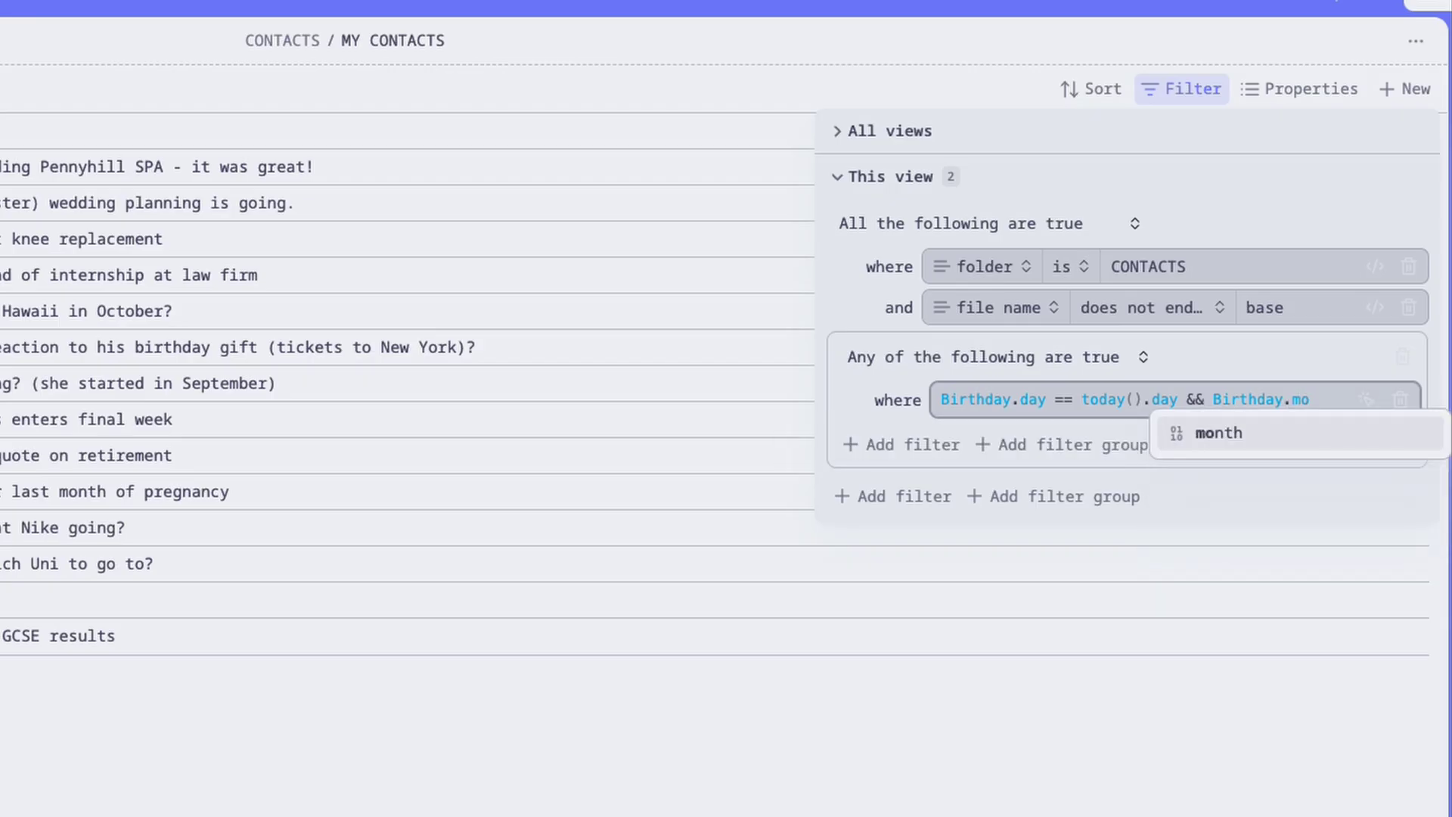
{"action": "key", "text": "Return"}
{"action": "type", "text": "== to"}
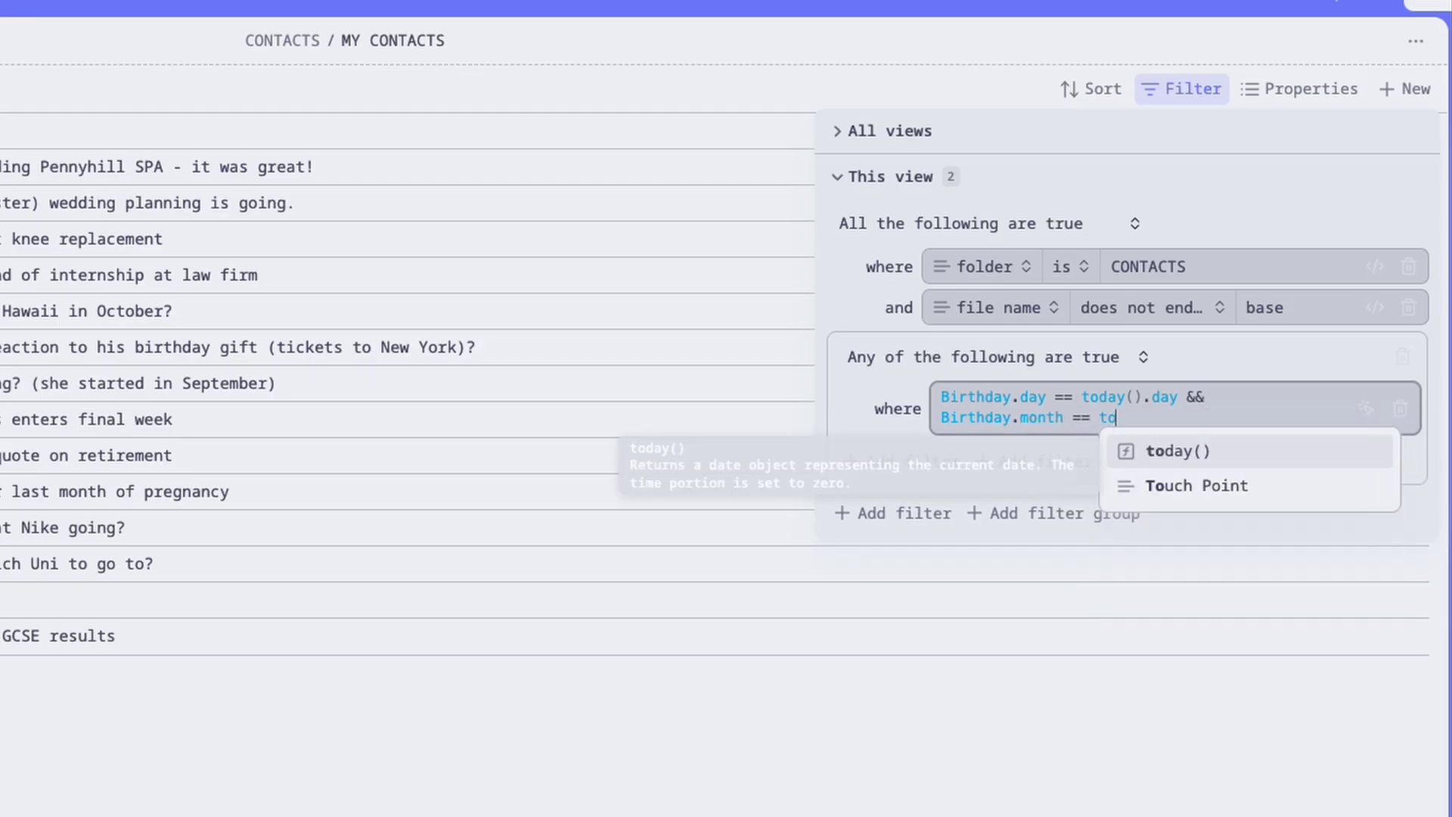
{"action": "key", "text": "Return"}
{"action": "type", "text": ".m"}
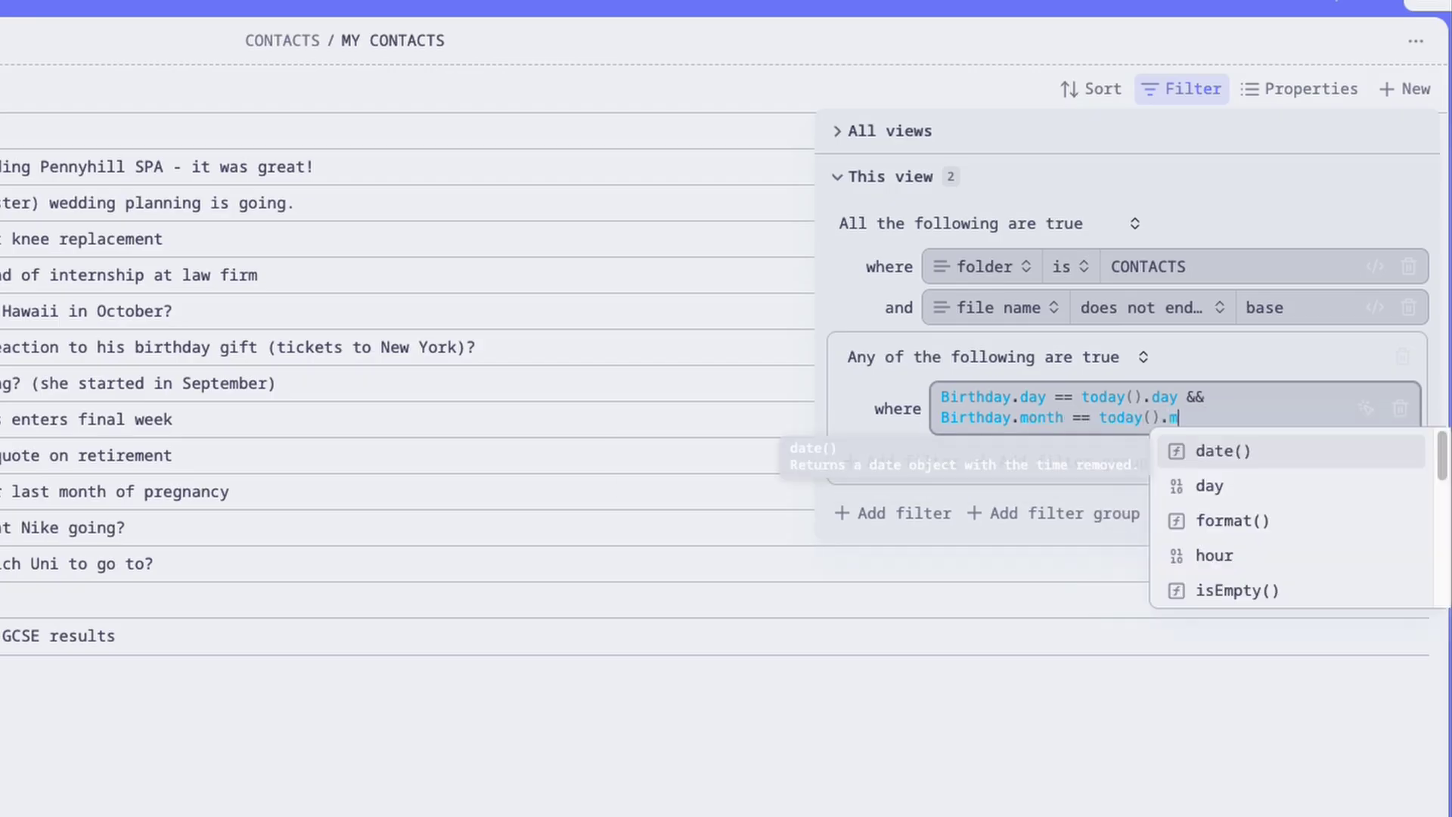
{"action": "key", "text": "Down"}
{"action": "key", "text": "Down"}
{"action": "key", "text": "Return"}
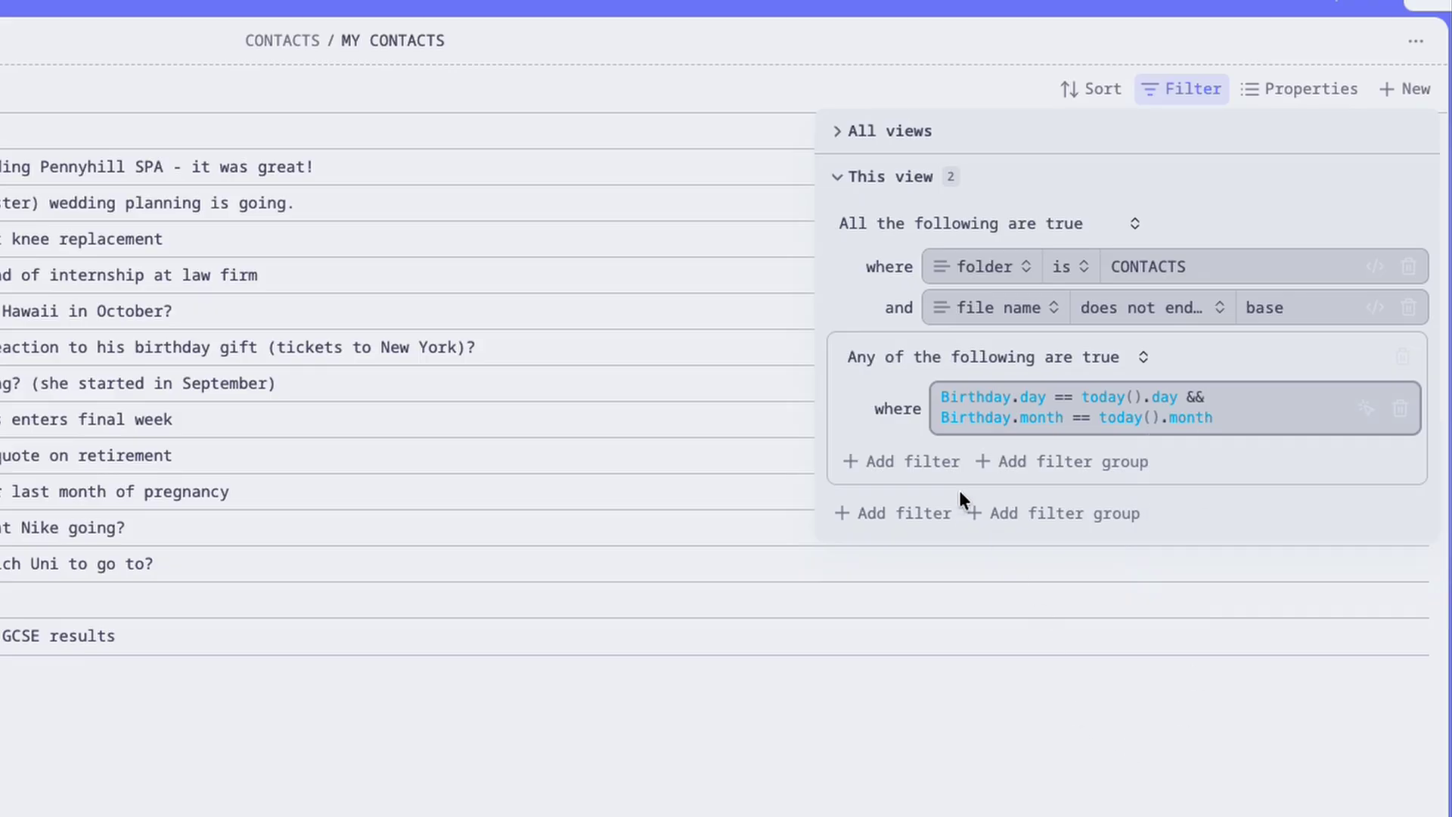
Add a second formula condition note["Next Contact"] <= today() to the group, leaving three contacts.
{"action": "left_click", "coordinate": [938, 462]}
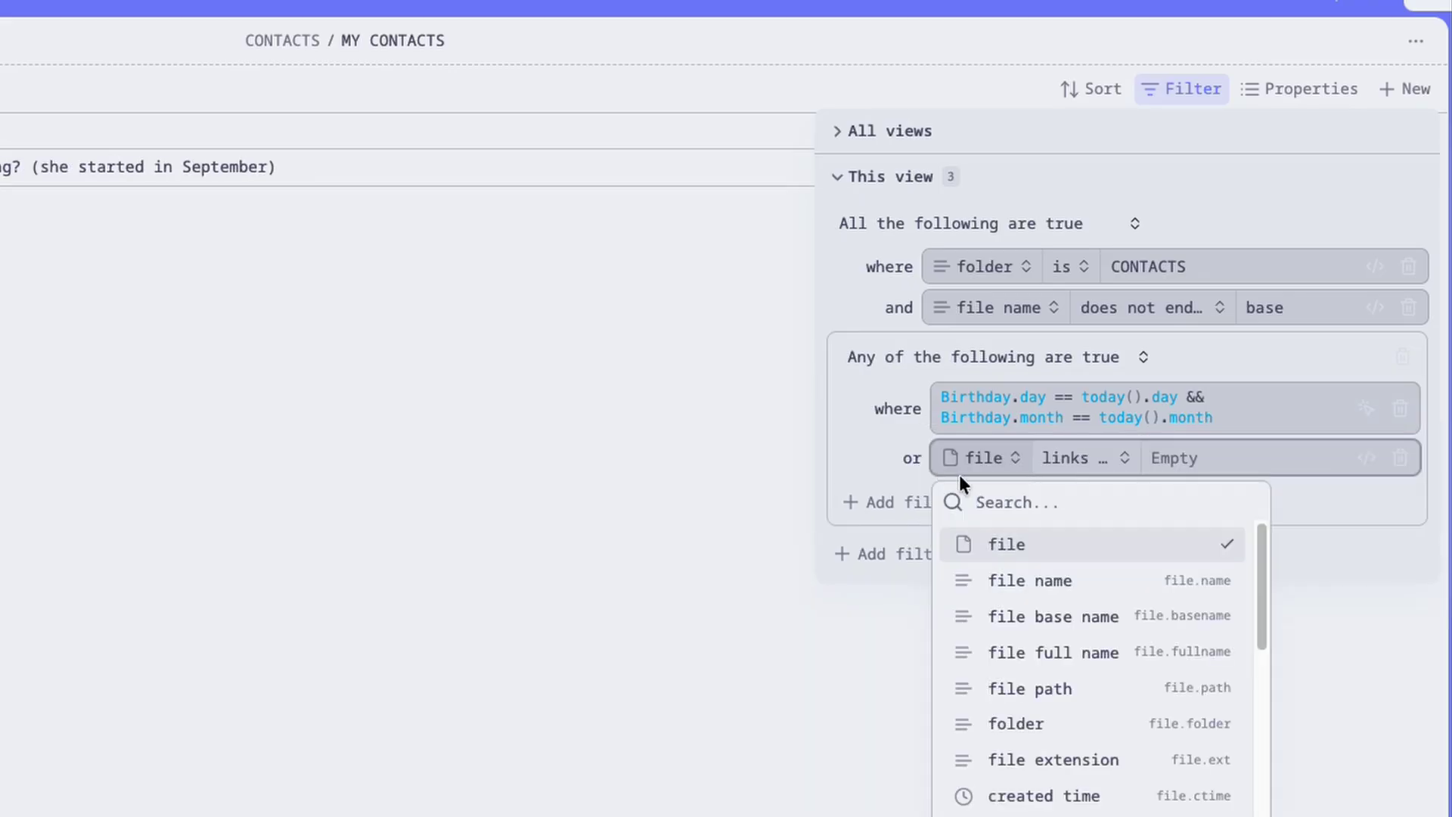
{"action": "left_click", "coordinate": [1366, 458]}
{"action": "left_click", "coordinate": [1087, 459]}
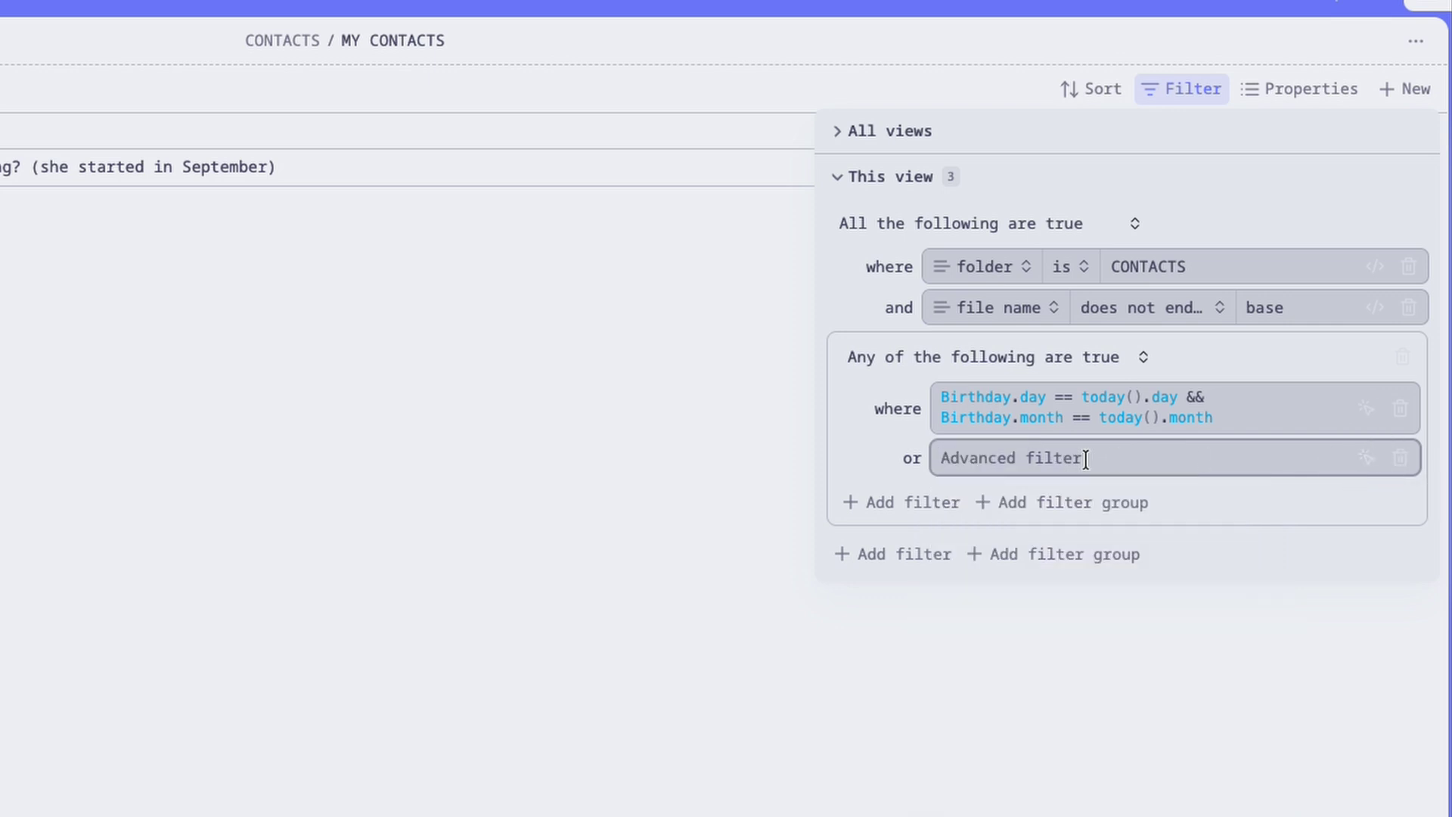
{"action": "type", "text": "nex"}
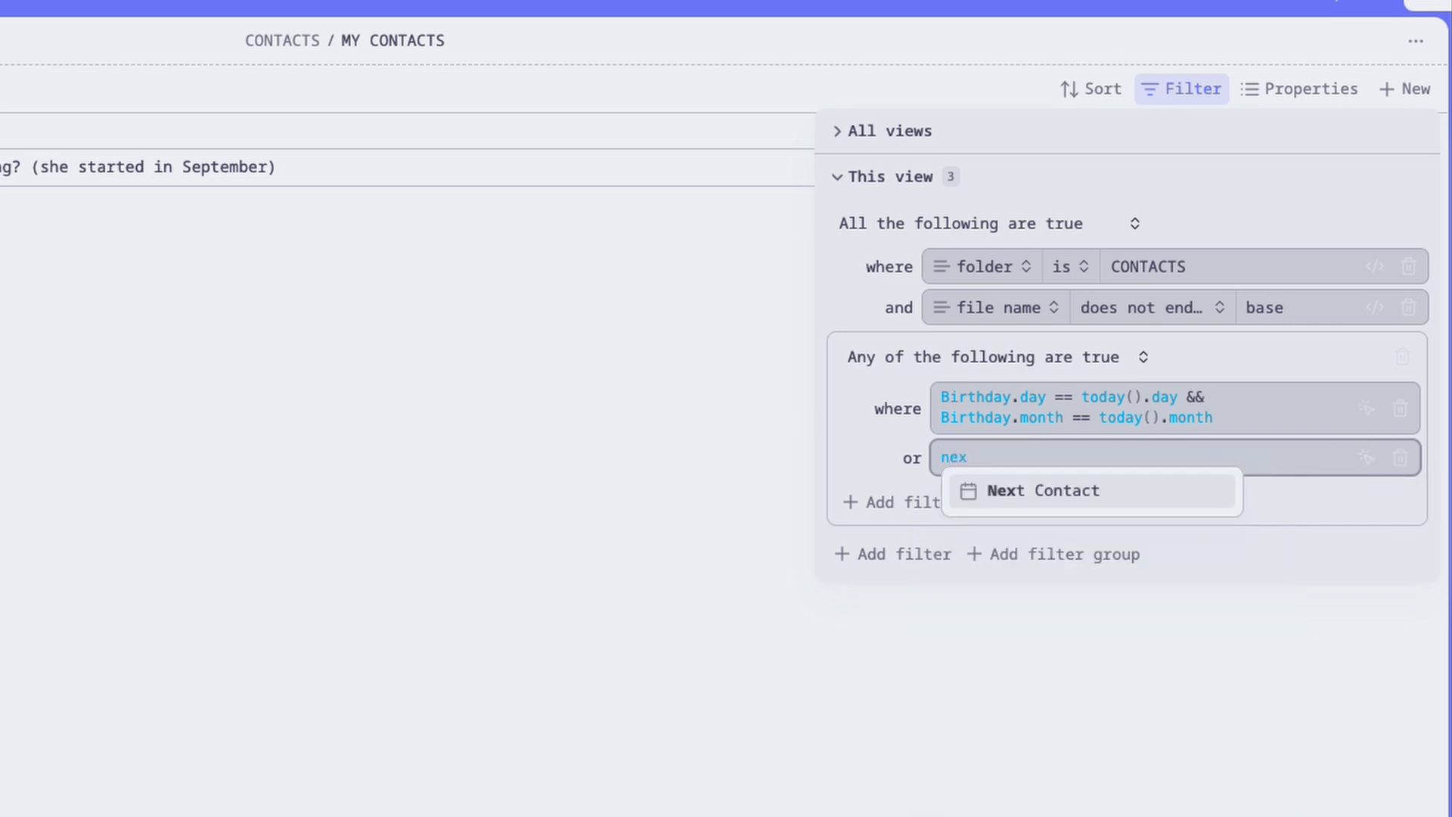
{"action": "left_click", "coordinate": [1041, 492]}
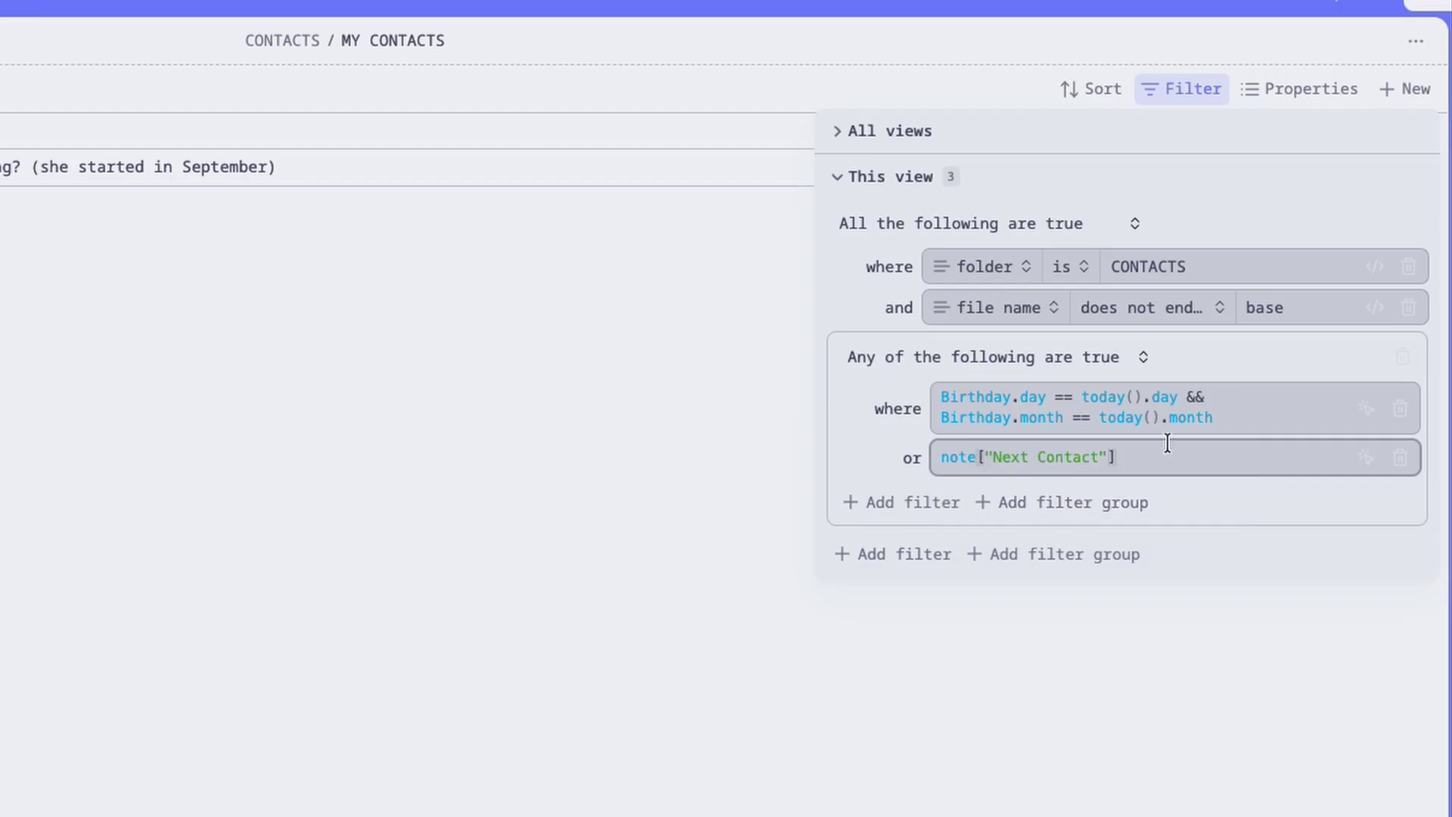
{"action": "type", "text": "<= "}
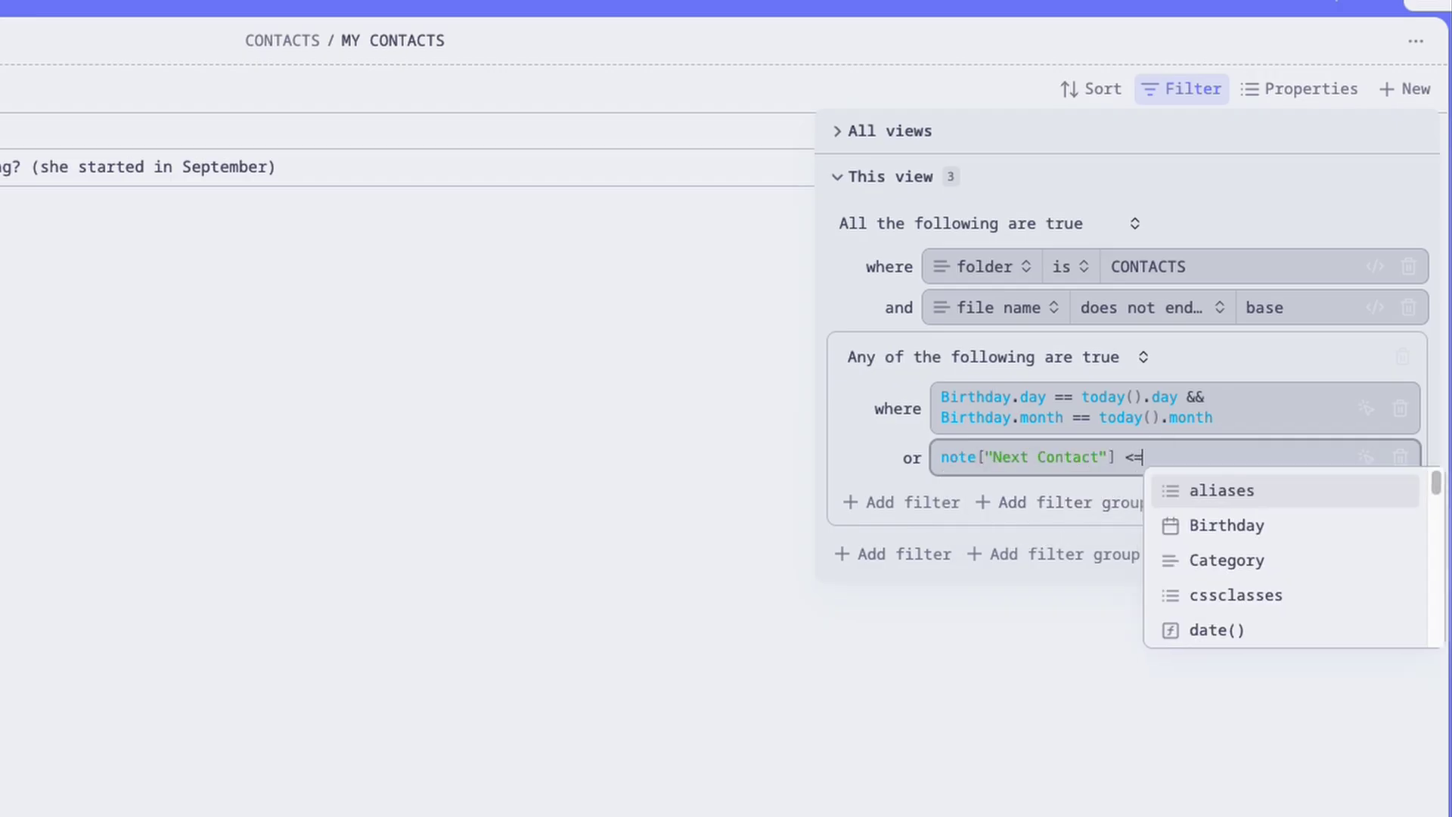
{"action": "type", "text": "to"}
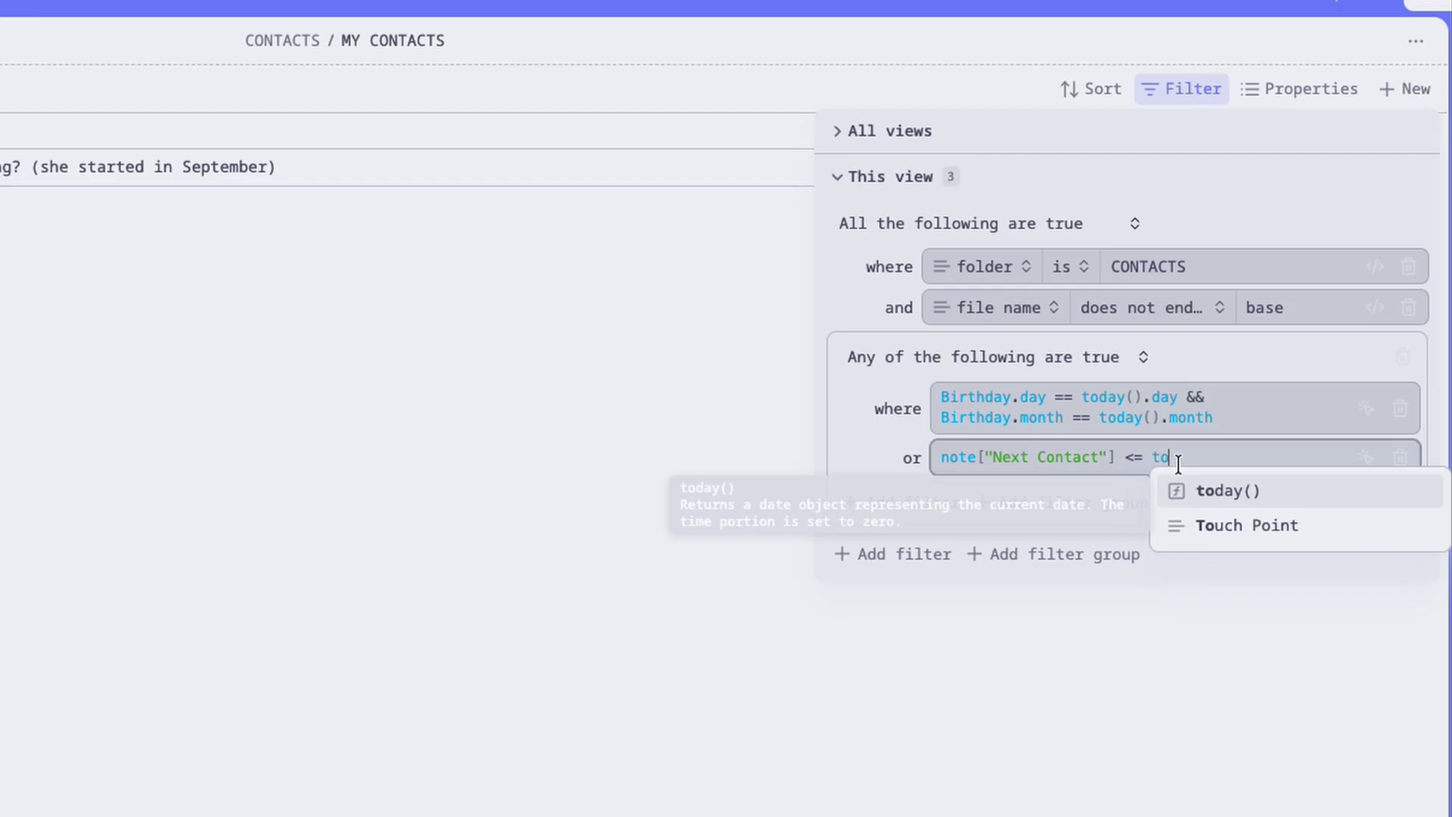
{"action": "left_click", "coordinate": [1233, 489]}
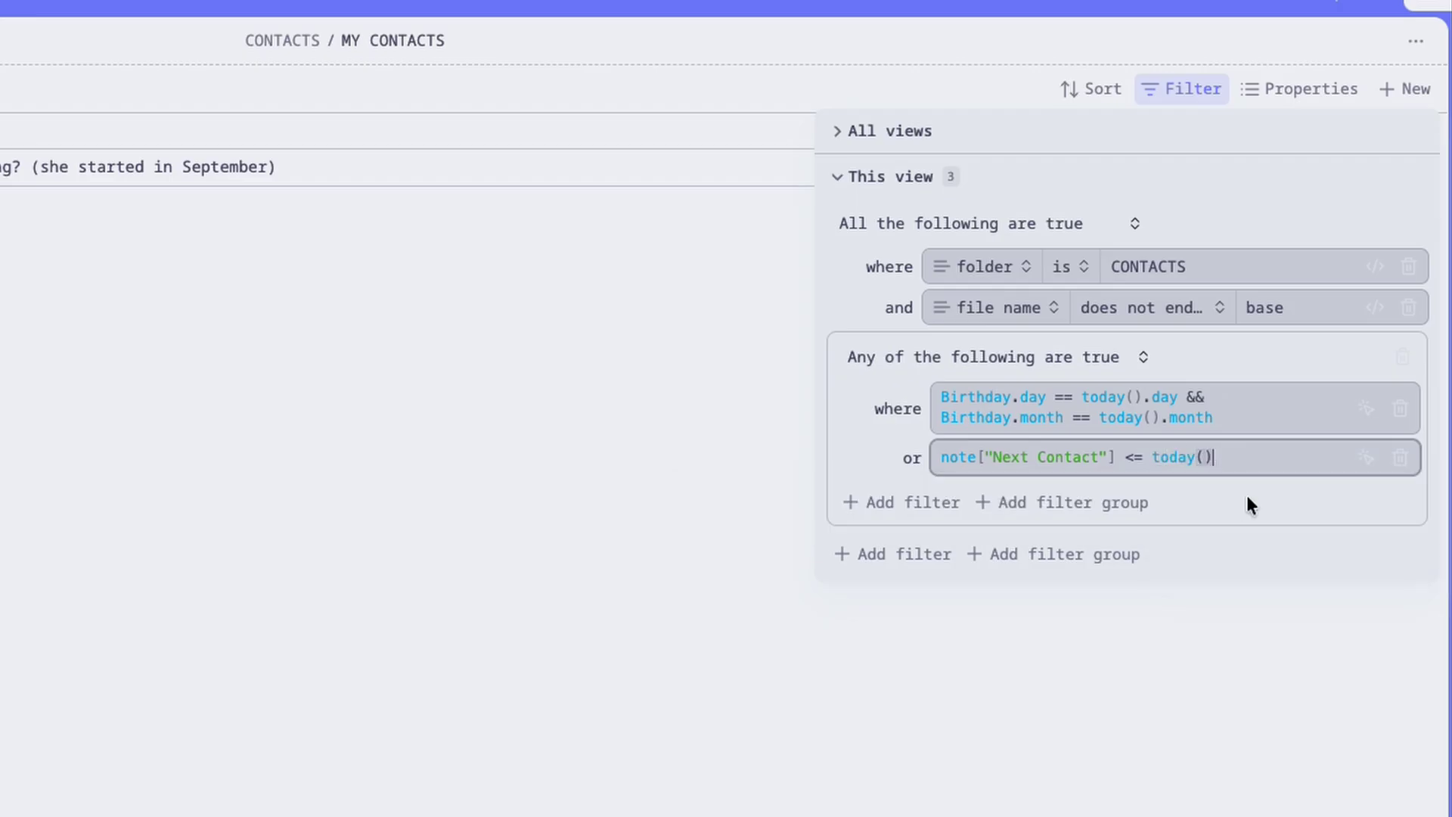
{"action": "left_click", "coordinate": [1259, 665]}
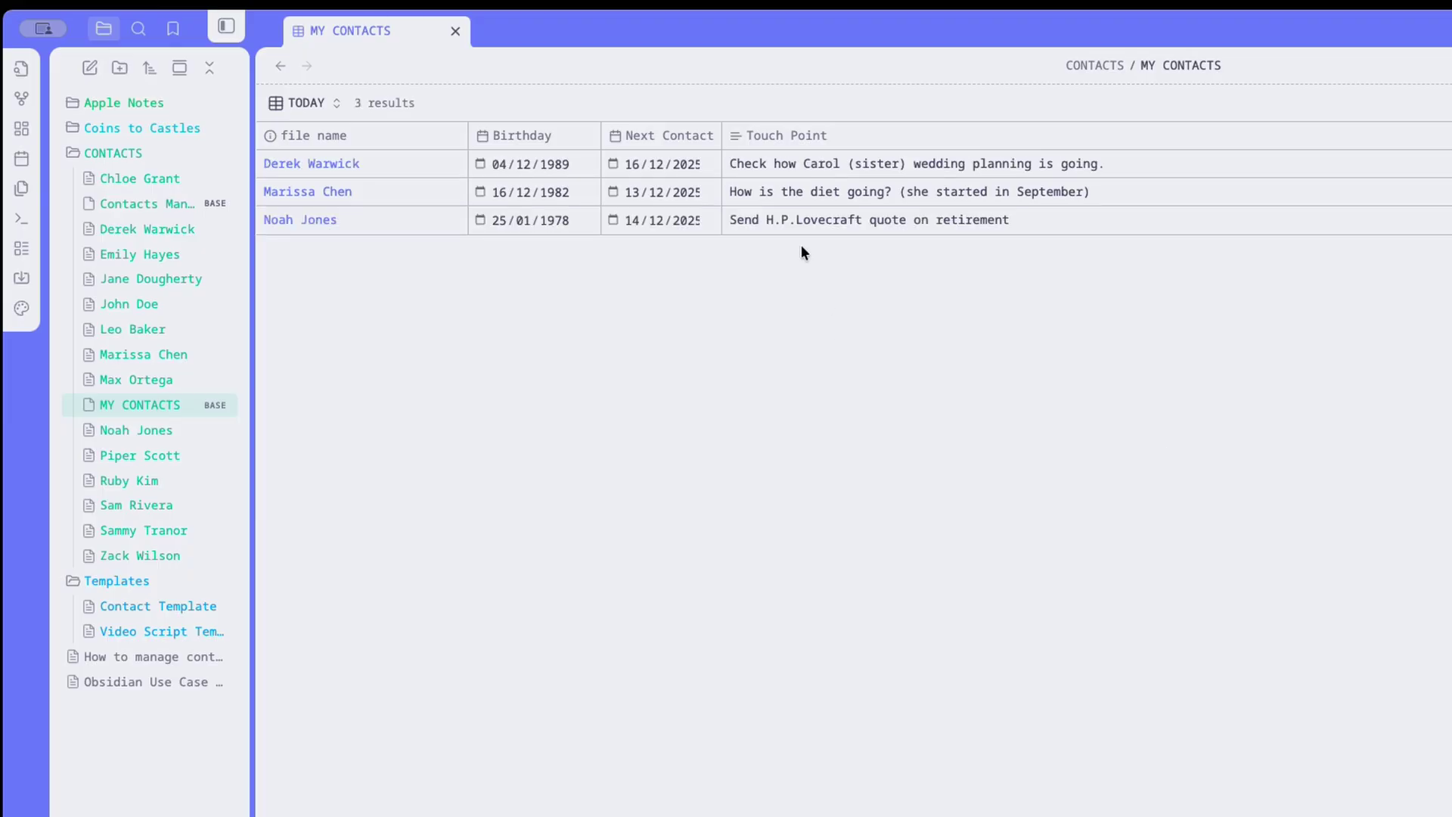
{"action": "left_click_drag", "start_coordinate": [723, 133], "coordinate": [751, 135]}
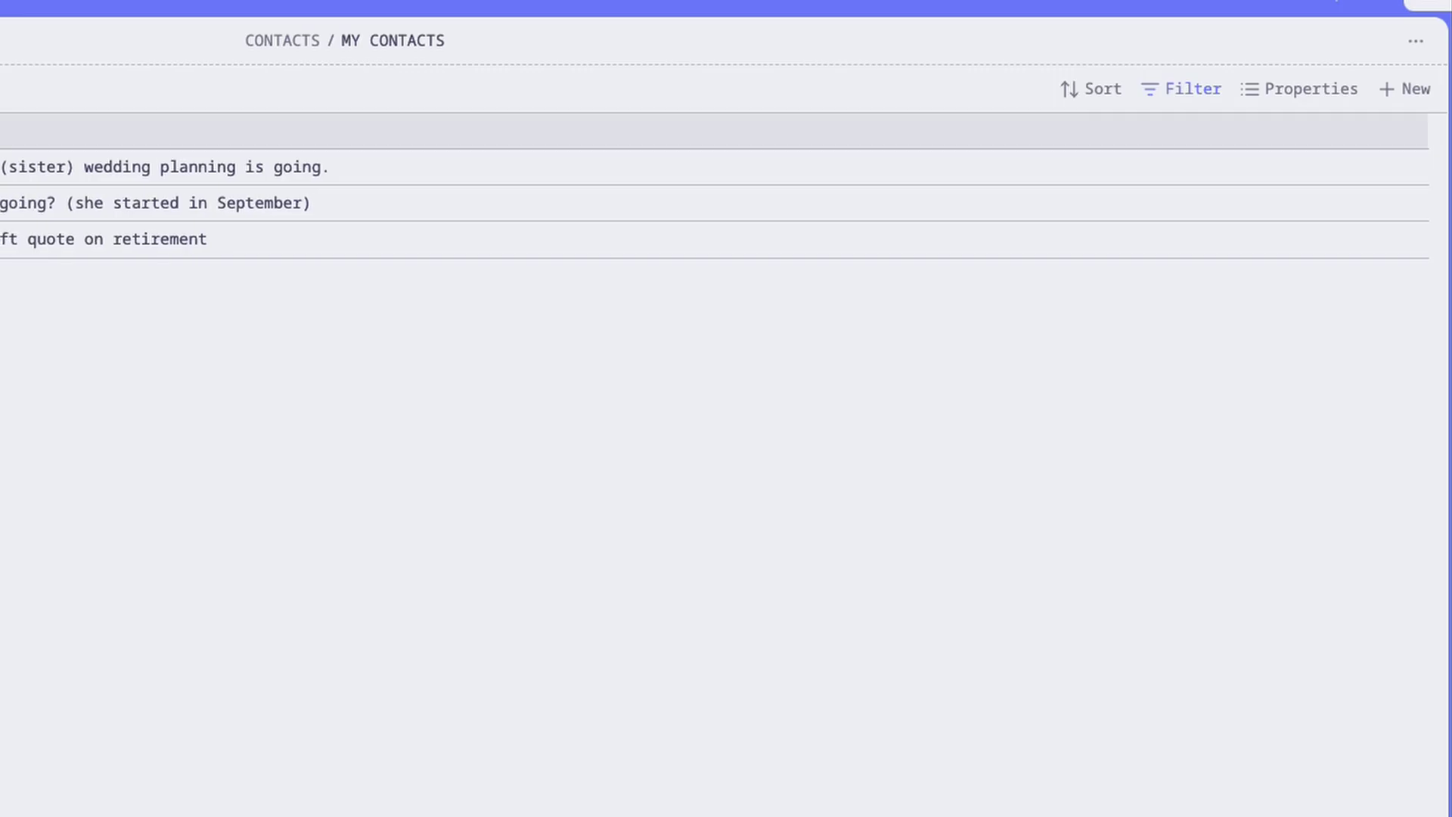
{"action": "left_click", "coordinate": [1177, 90]}
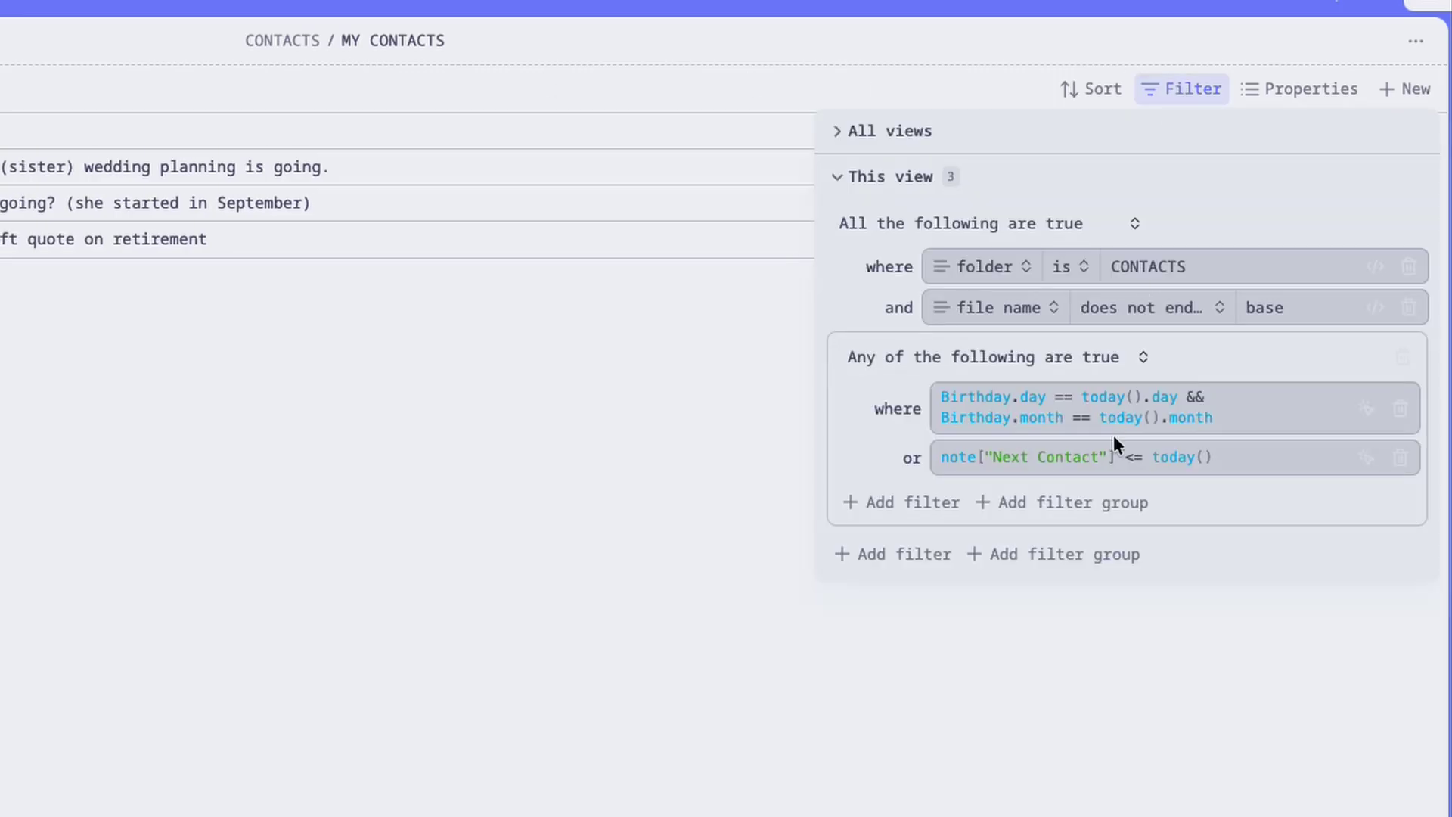
{"action": "left_click_drag", "start_coordinate": [938, 457], "coordinate": [1118, 456]}
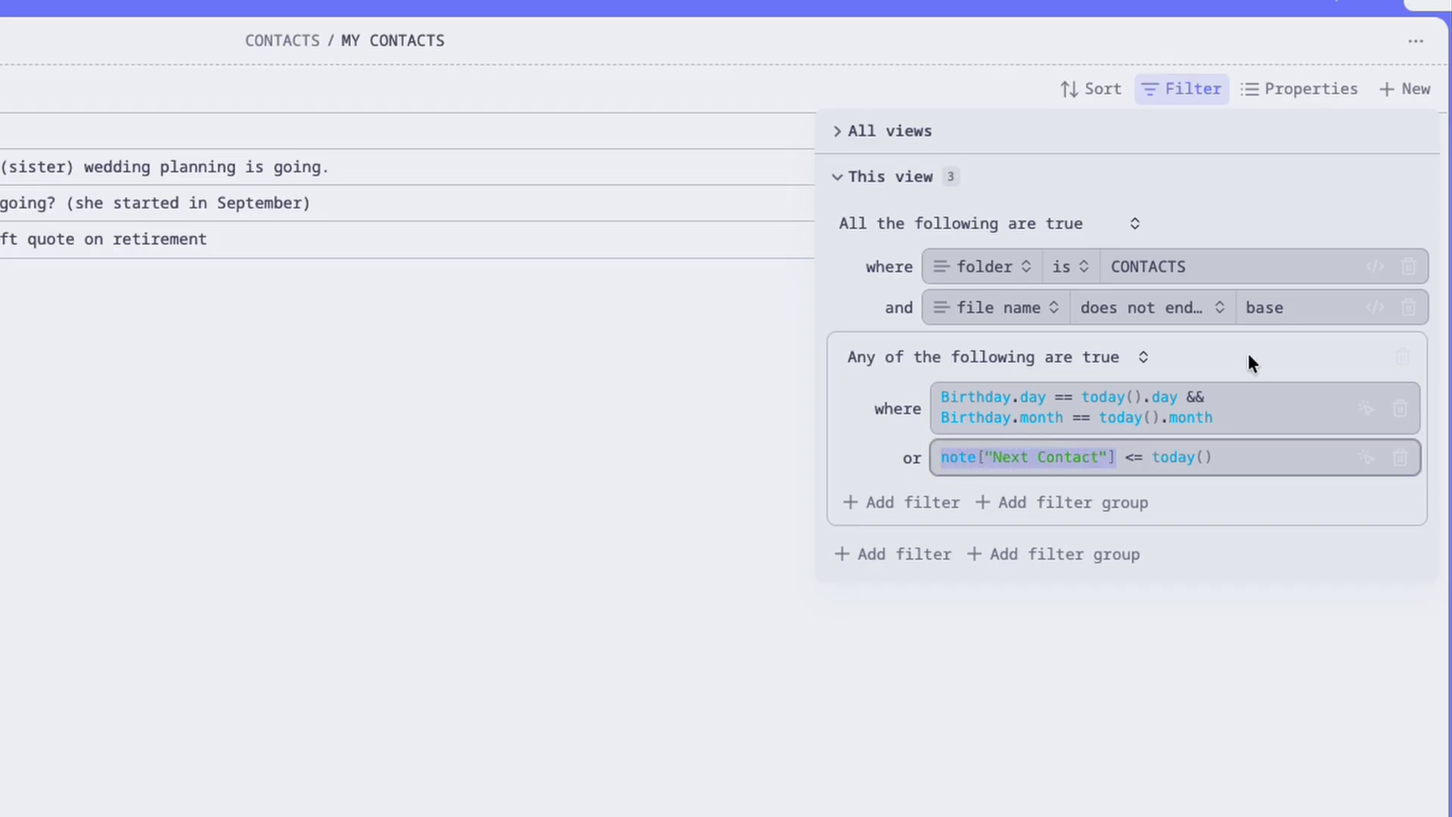
{"action": "left_click", "coordinate": [1061, 395]}
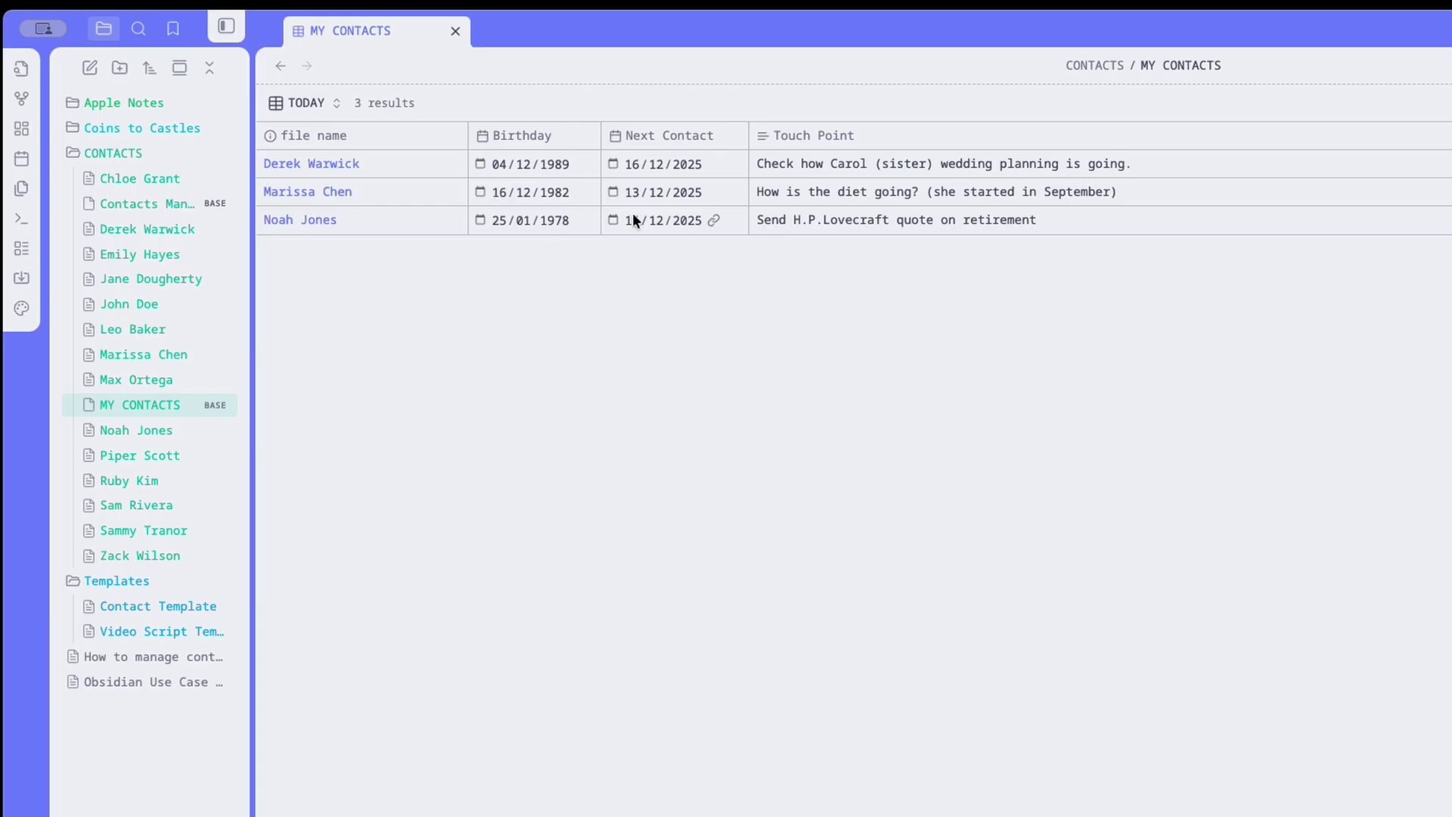
Open Contacts Management, sort its Today view by Action in reverse order, and inspect the first Touch Point.
{"action": "left_click", "coordinate": [185, 206]}
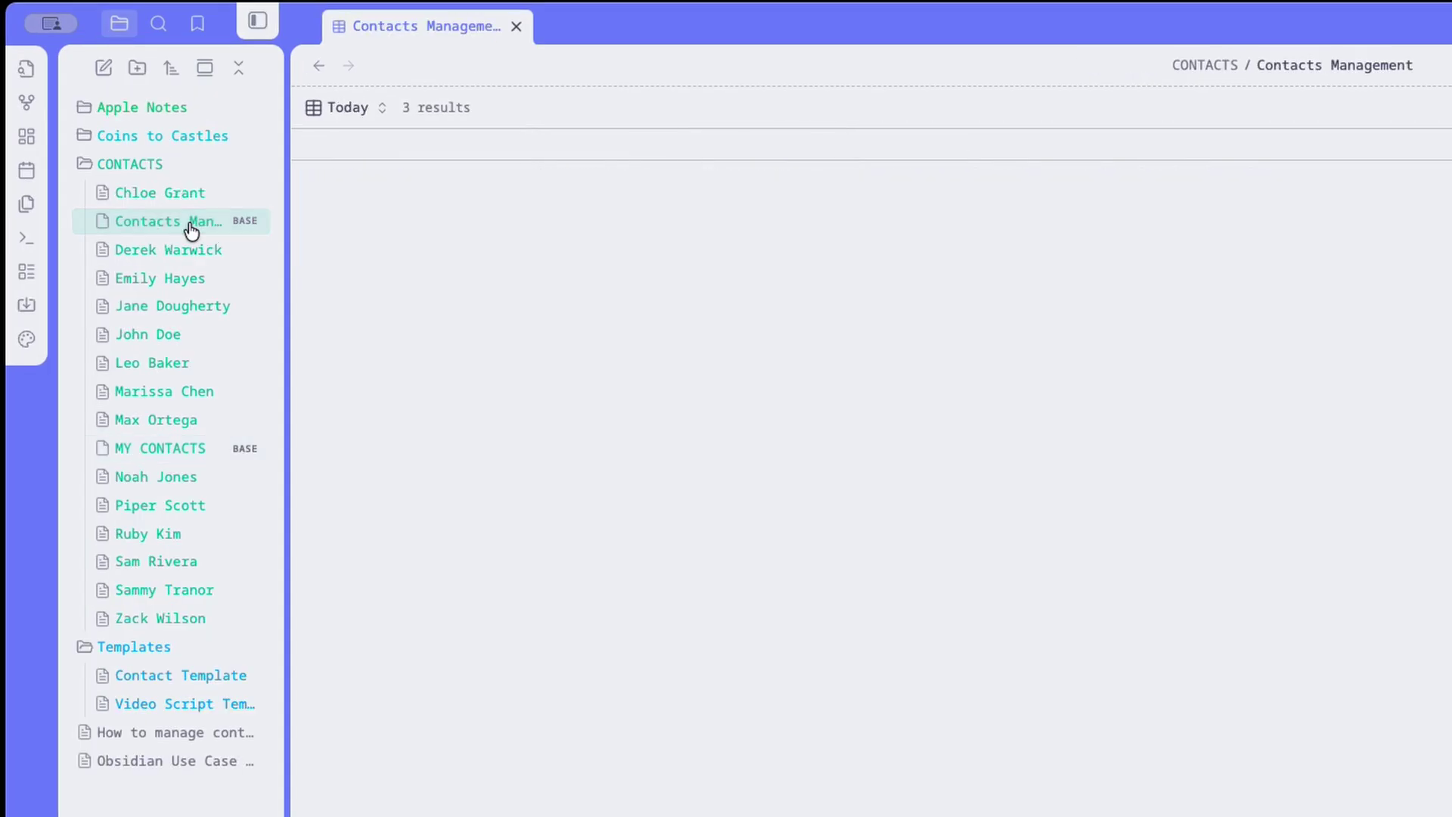
{"action": "left_click", "coordinate": [755, 137]}
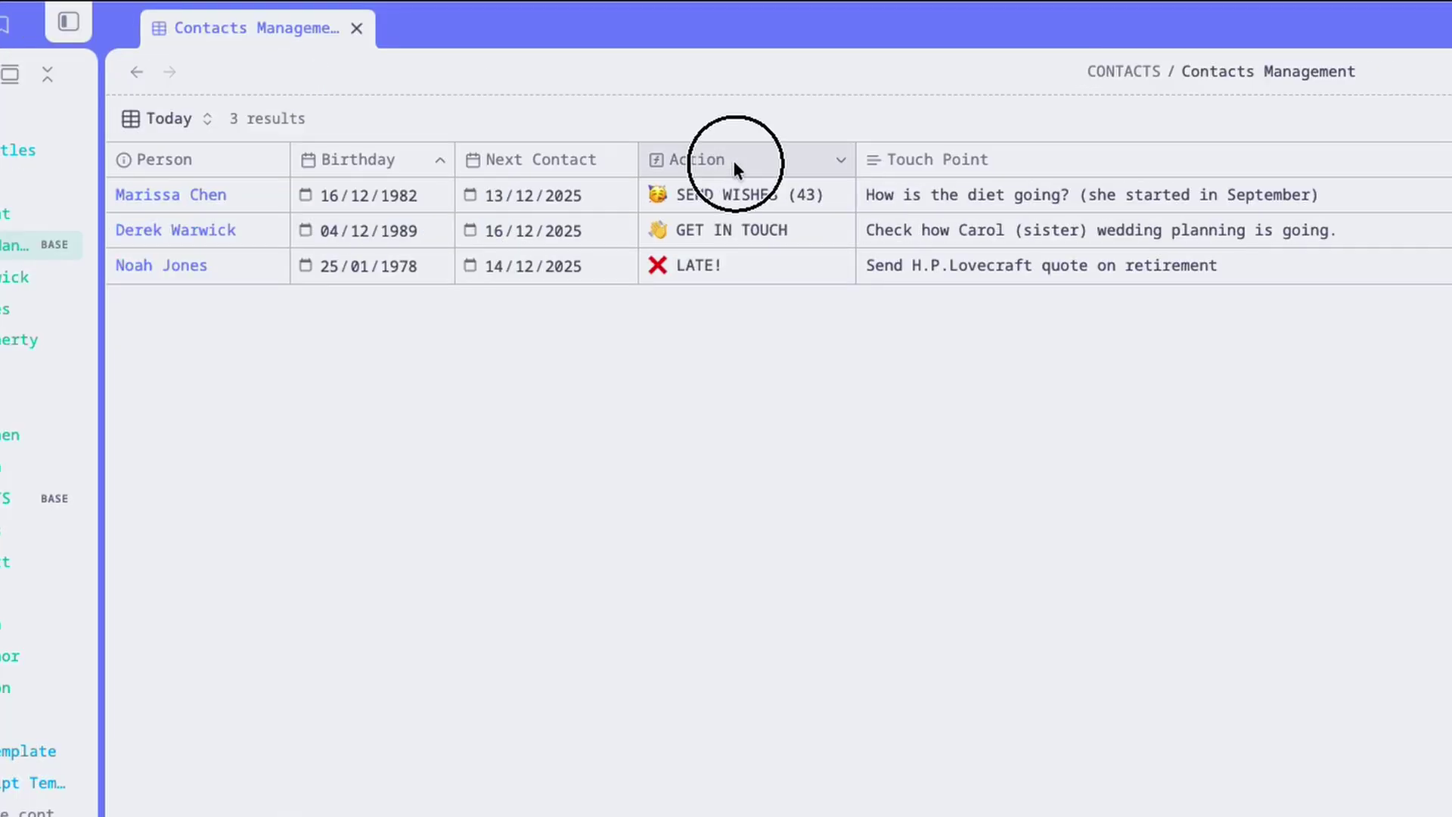
{"action": "left_click", "coordinate": [733, 160]}
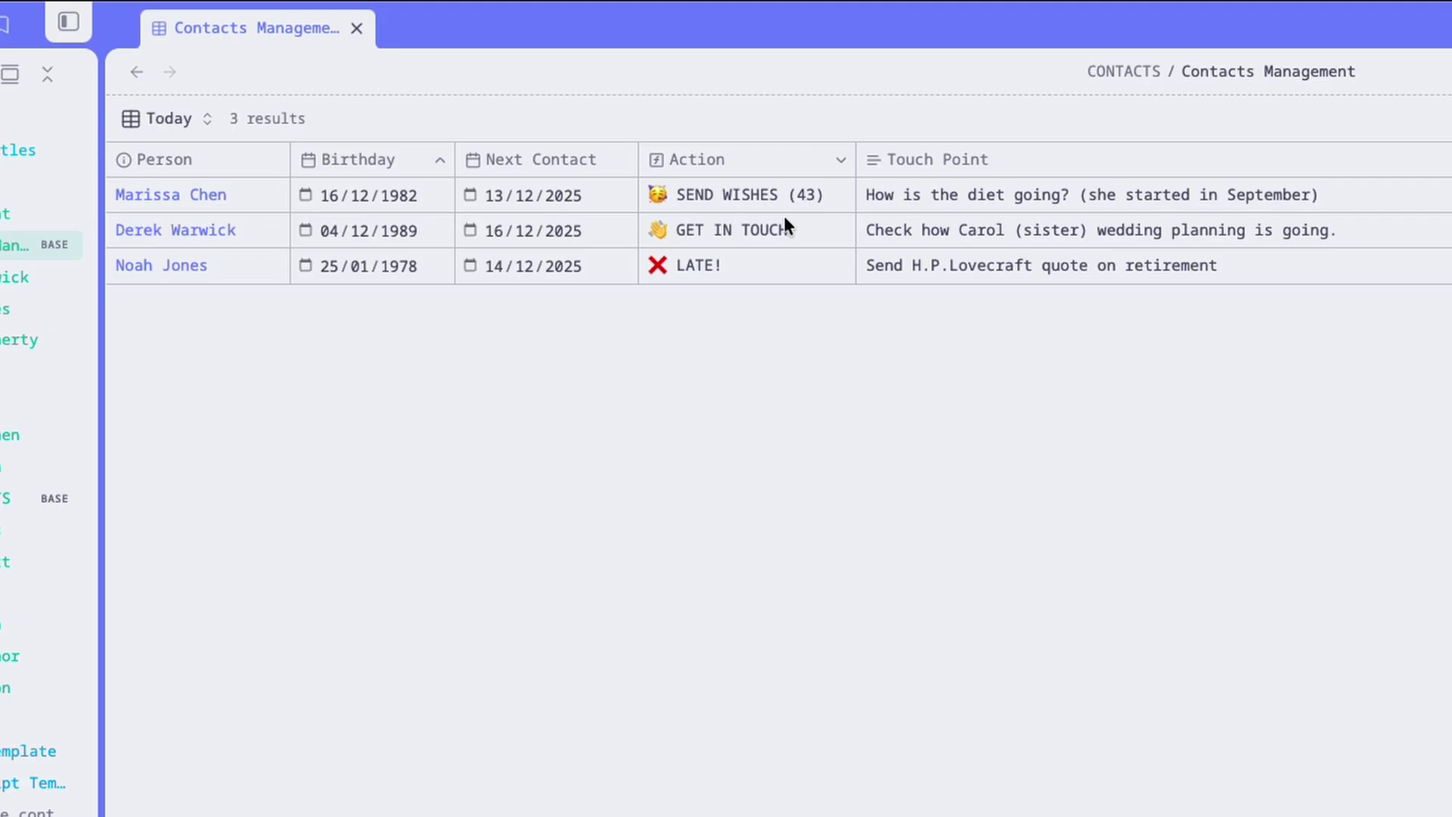
{"action": "left_click_drag", "start_coordinate": [862, 230], "coordinate": [1396, 378]}
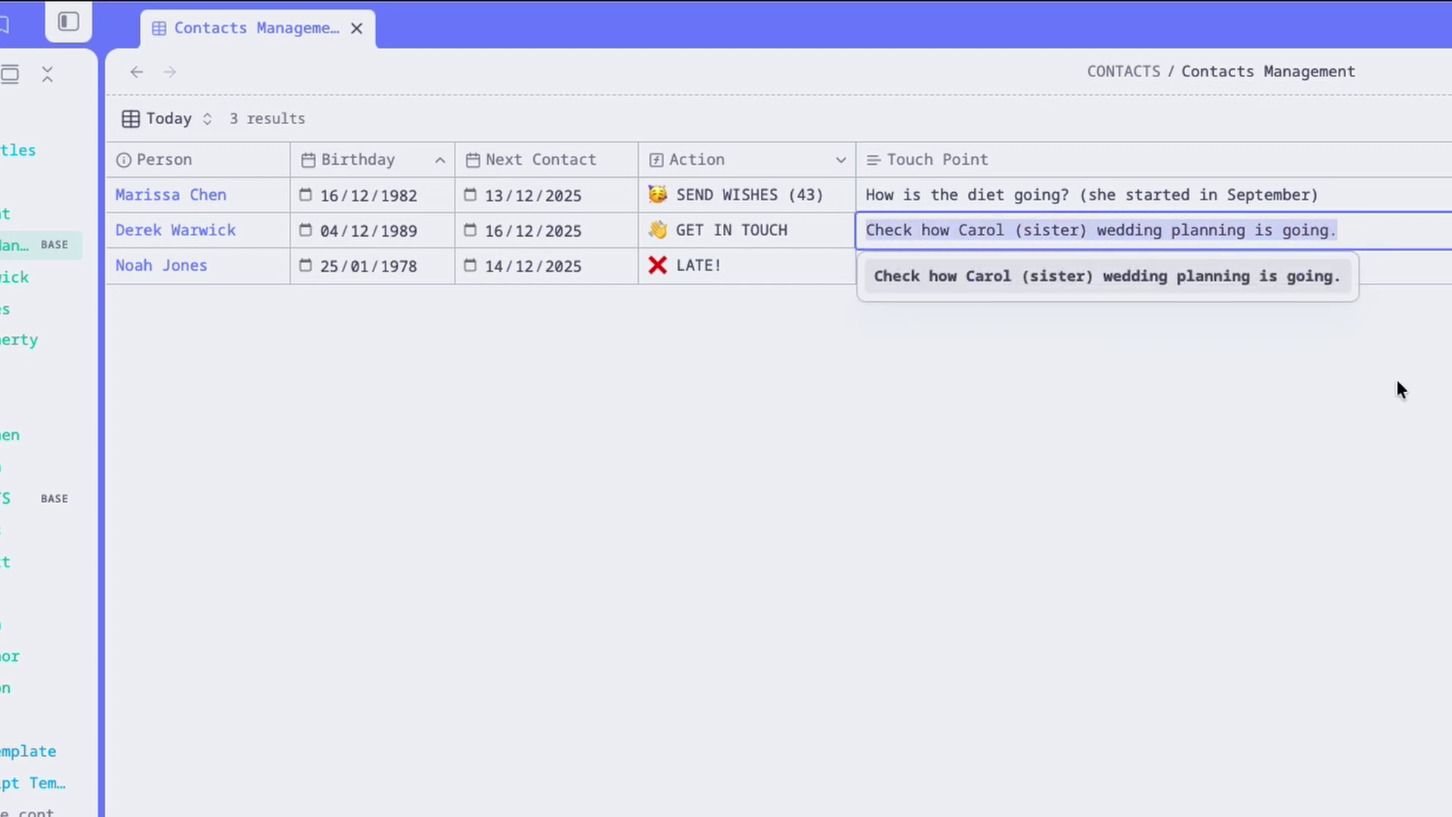
{"action": "left_click", "coordinate": [784, 261]}
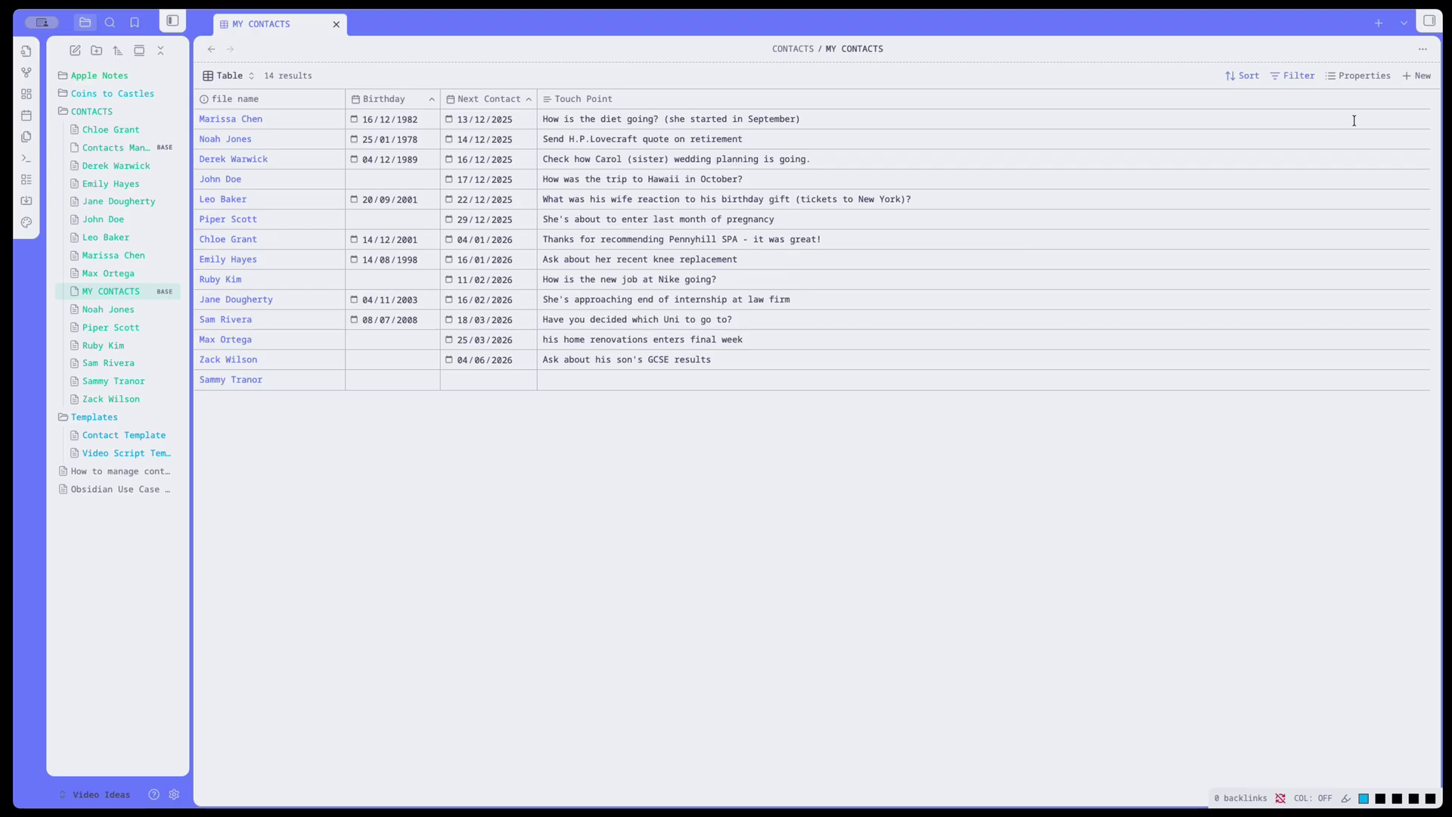
Add a formula property named ACTION by pasting in the nested if() formula.
{"action": "left_click", "coordinate": [1319, 89]}
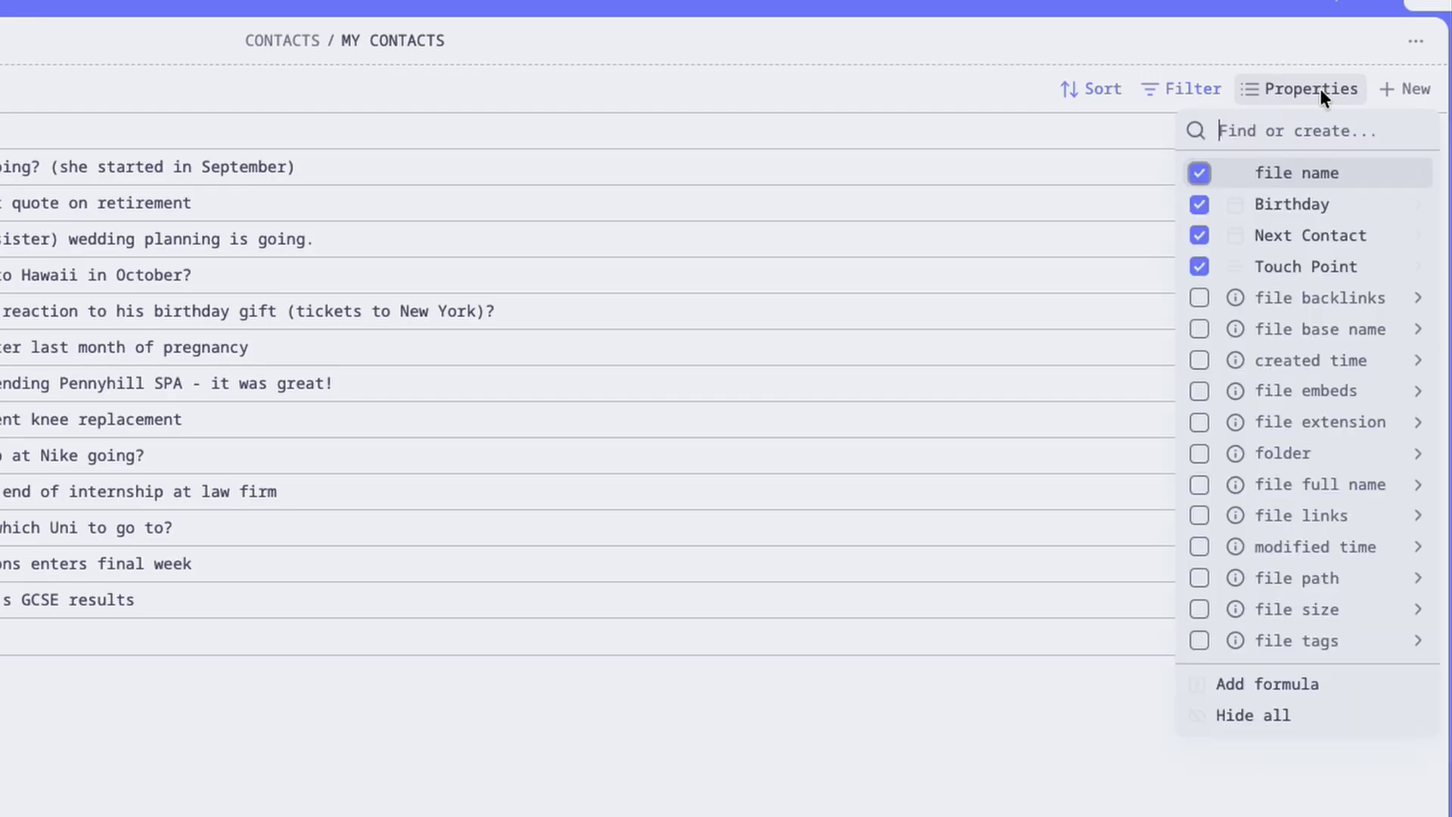
{"action": "left_click", "coordinate": [1321, 683]}
{"action": "type", "text": "ACTION"}
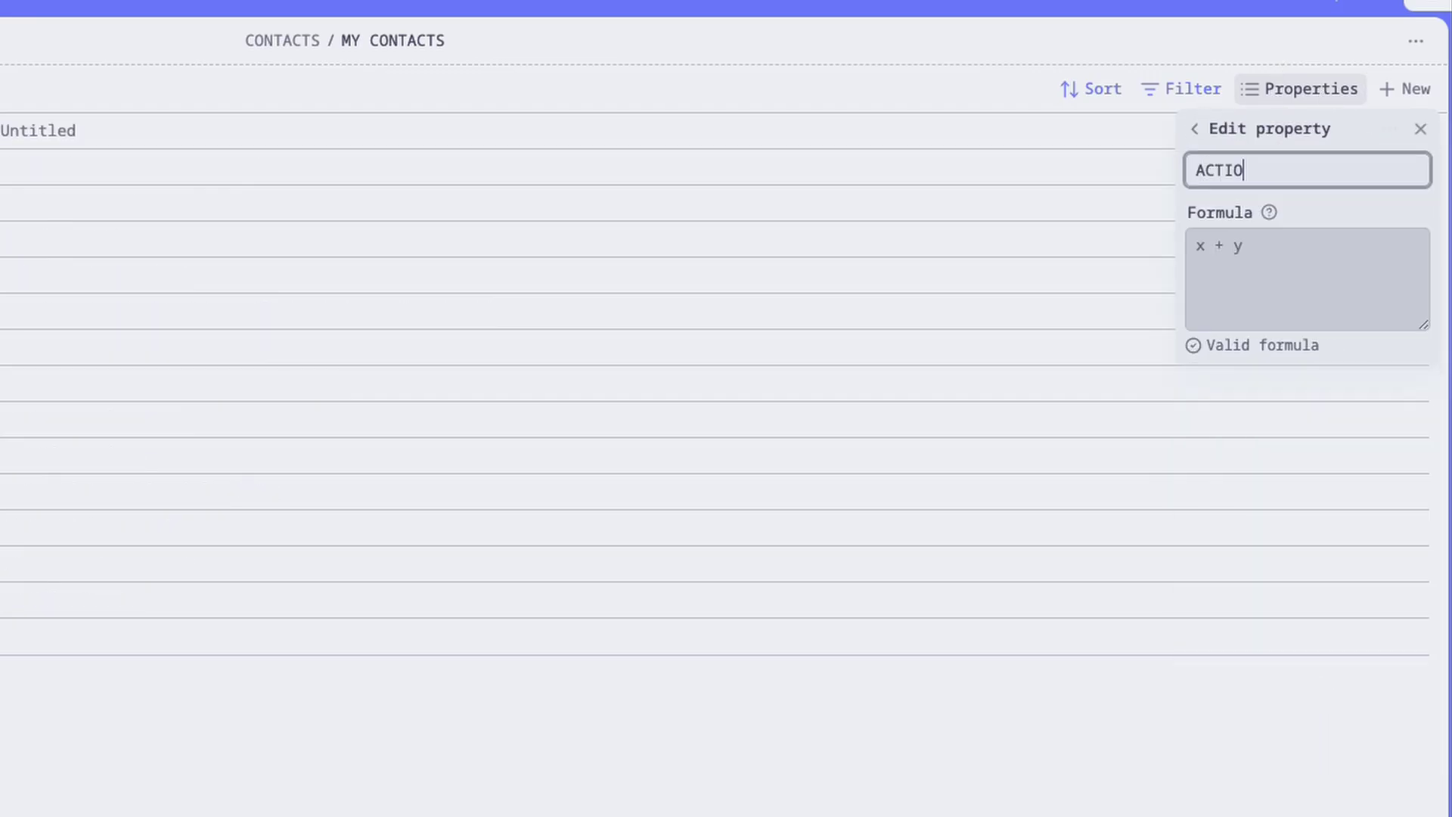
{"action": "left_click", "coordinate": [1238, 306]}
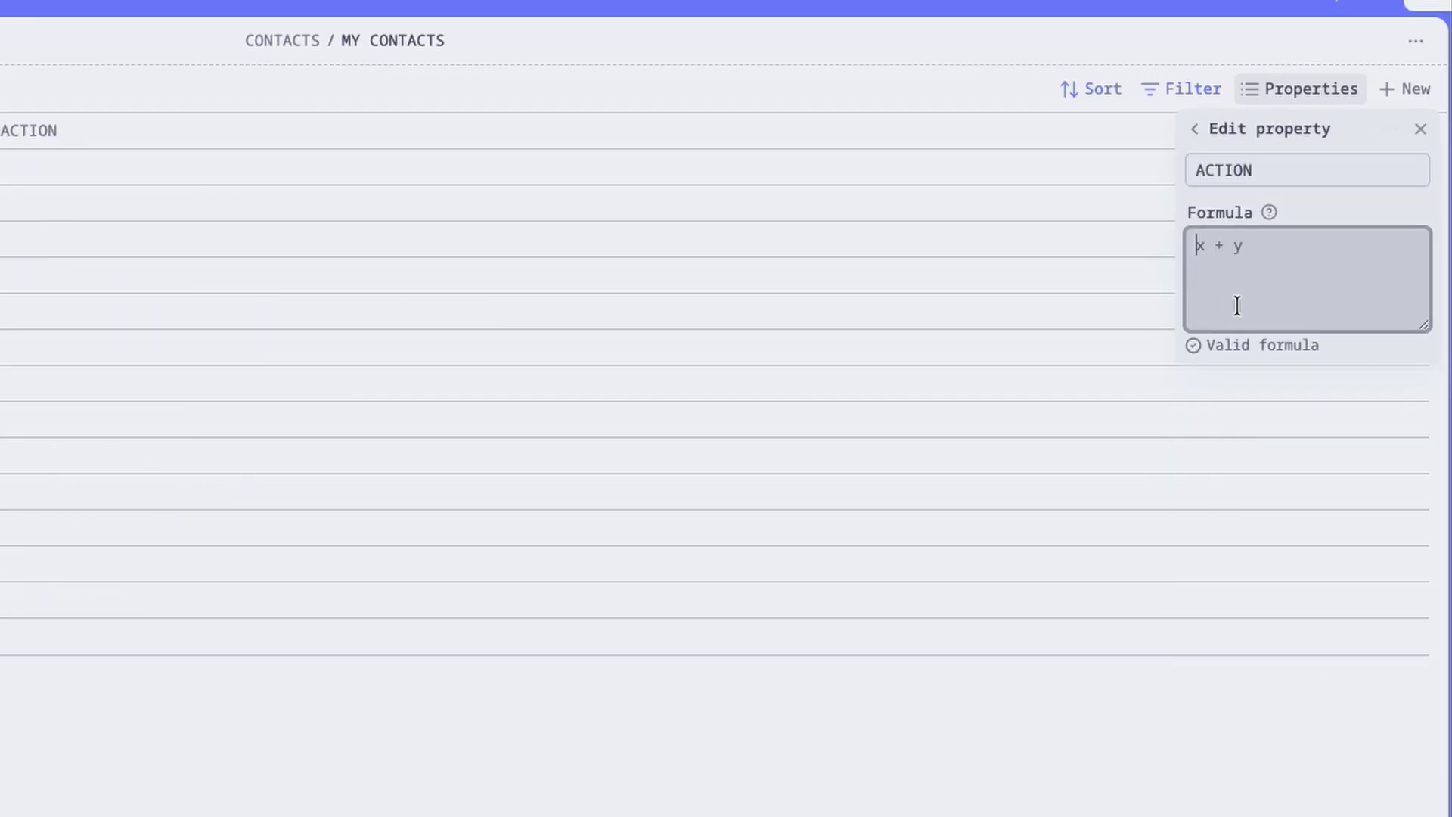
{"action": "type", "text": "if(birthday.day == today().day && Birthday.month == today().month, \"🥳 SEND WISHES\" + \" (\"  + (today().year-Birthday.year) + \")\", if(note[\"Next Contact\"] == today(), \"👋 GET IN TOUCH\", if(note[\"Next Contact\"] < today(), \"❌ LATE!\",\"\")))"}
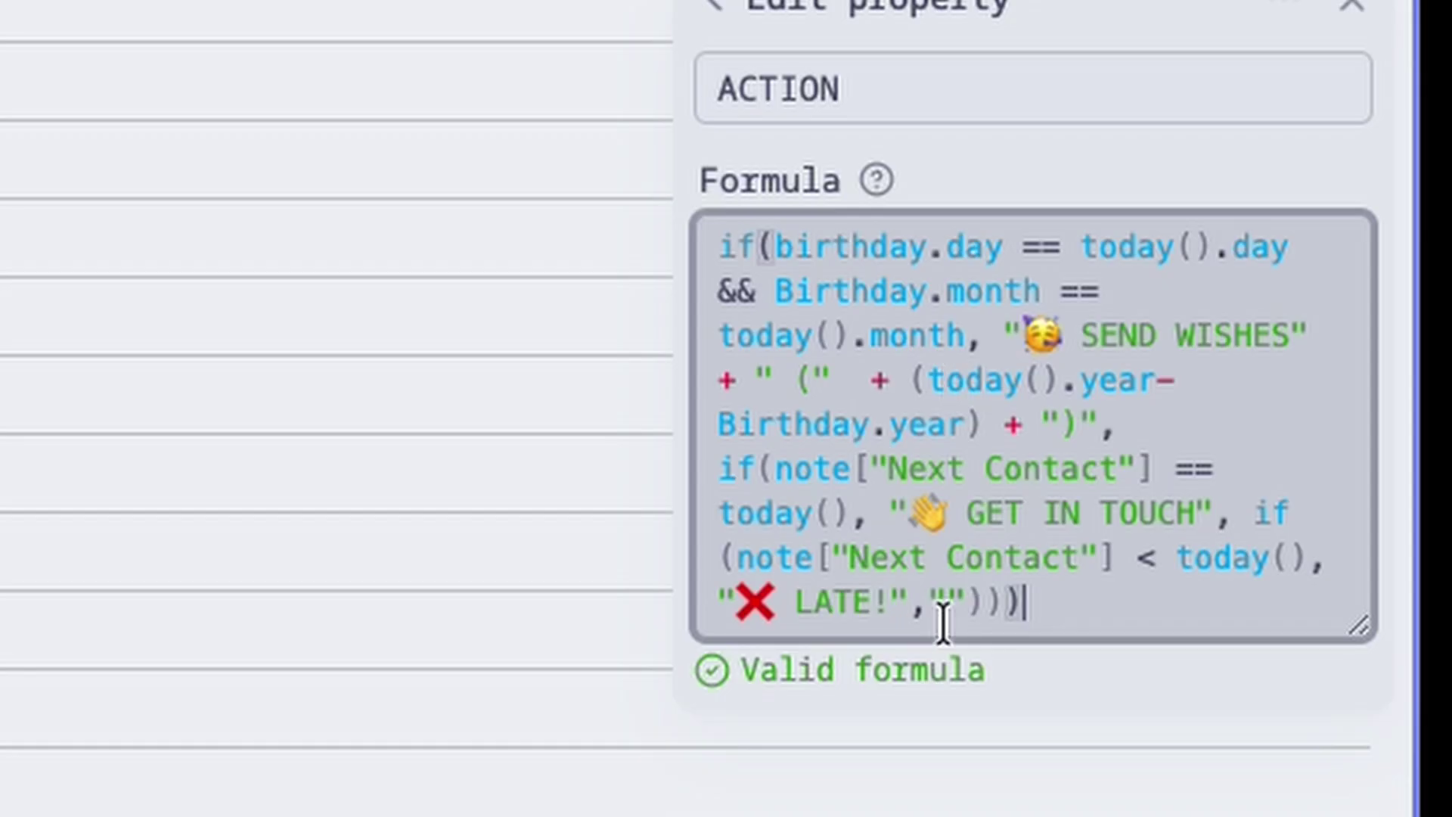
{"action": "key", "text": "Escape"}
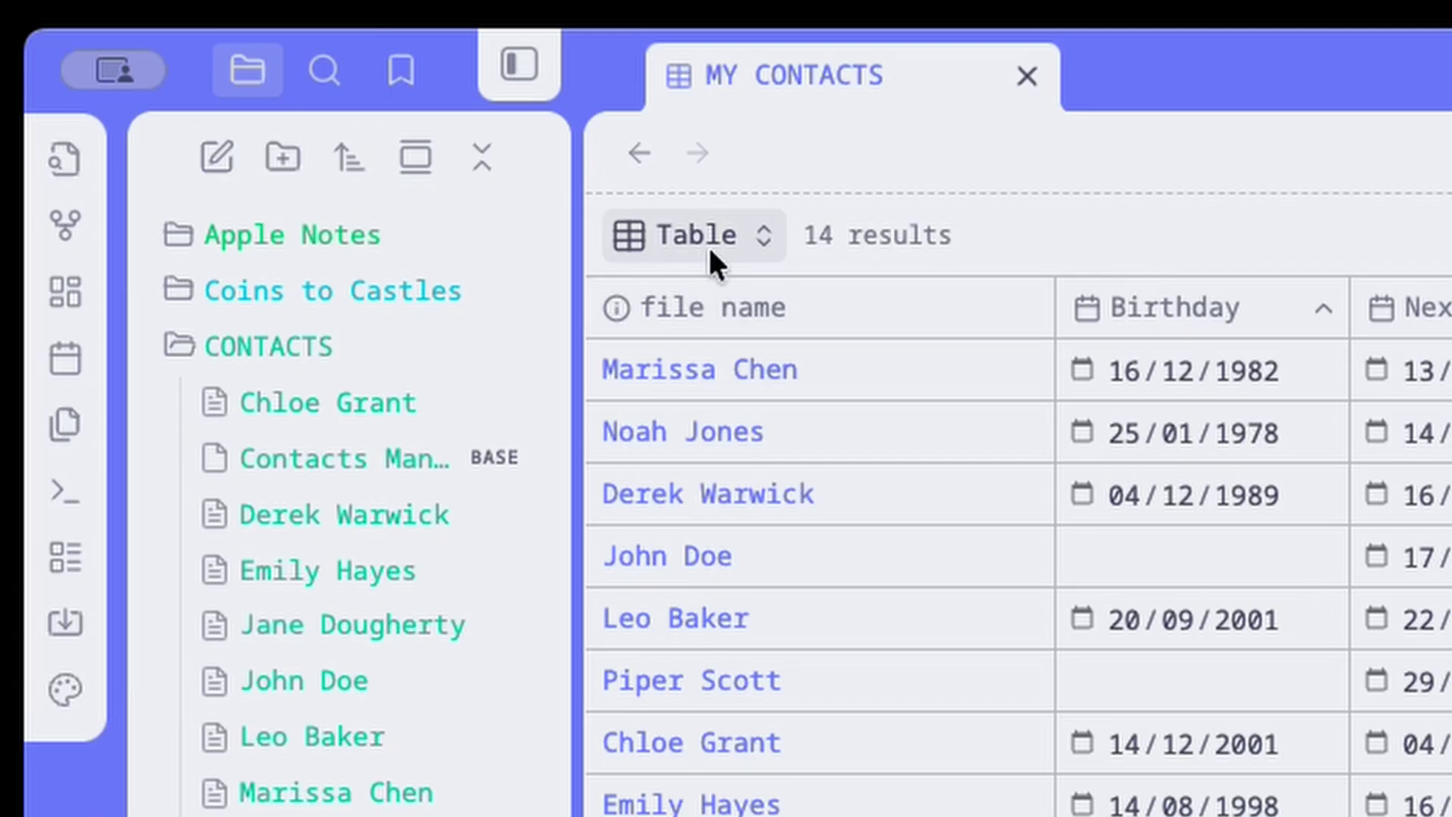
Switch to the TODAY view and open the first contact's note to the right.
{"action": "left_click", "coordinate": [252, 79]}
{"action": "left_click", "coordinate": [742, 433]}
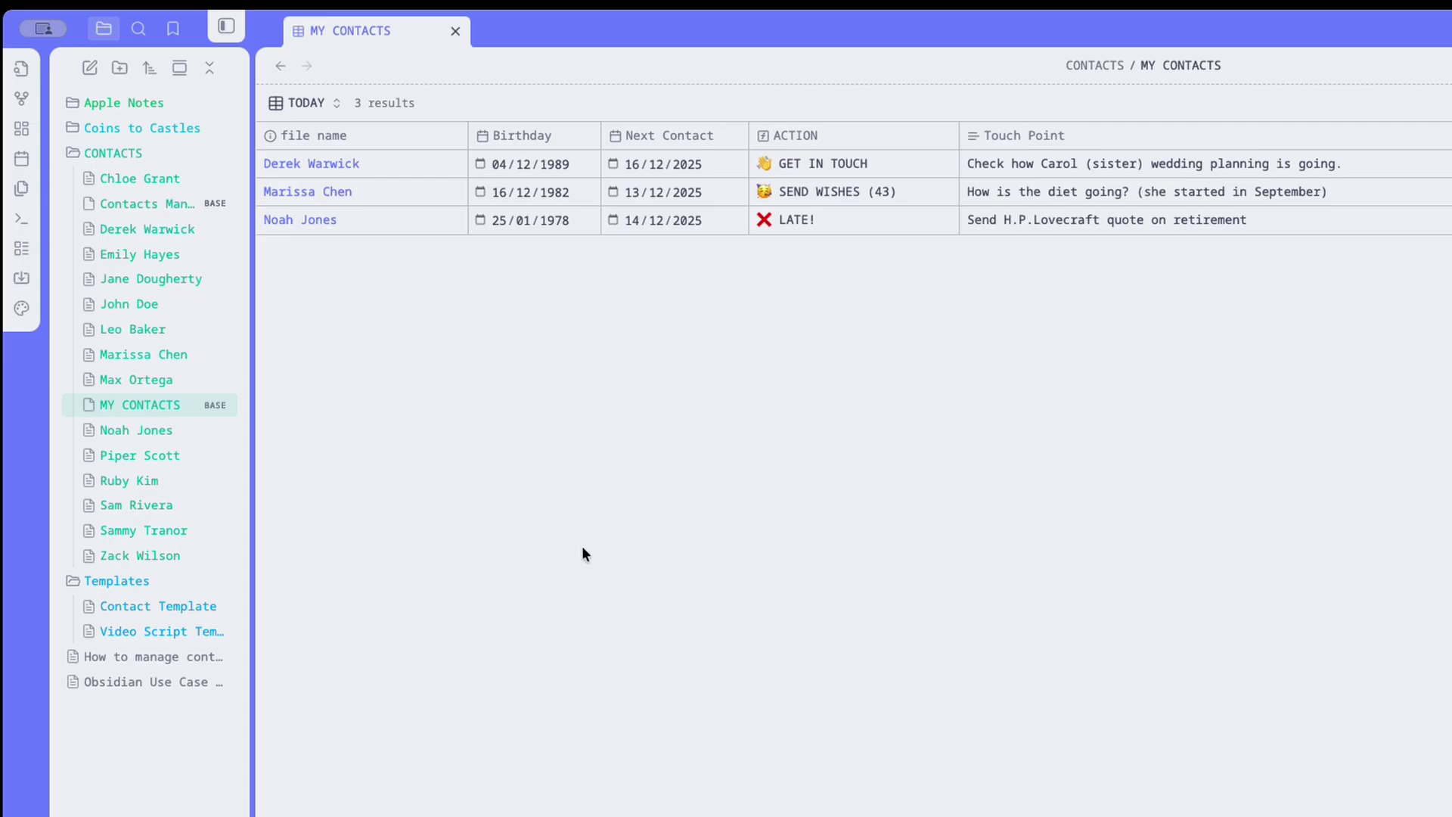
{"action": "right_click", "coordinate": [335, 164]}
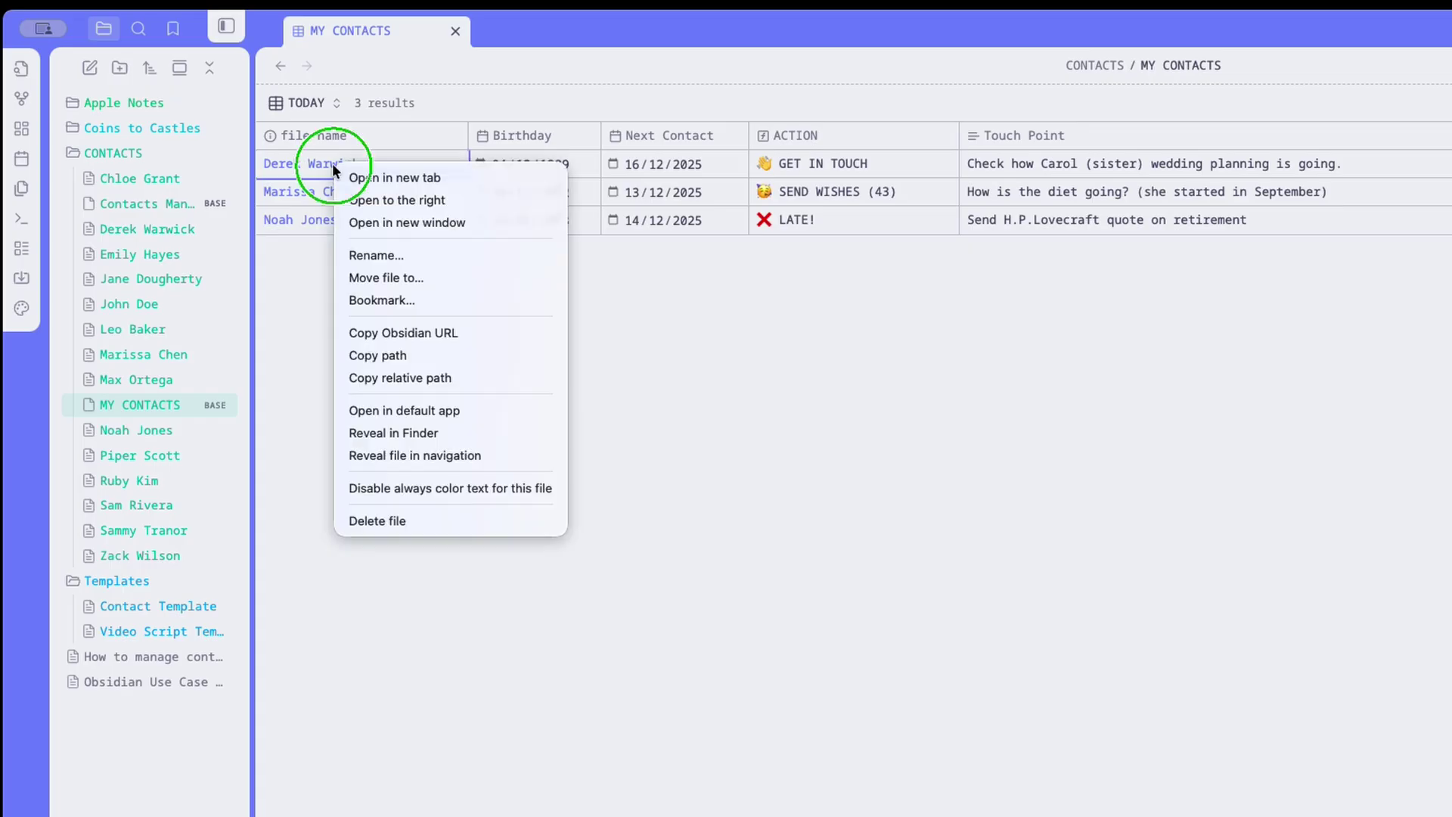
{"action": "left_click", "coordinate": [428, 201]}
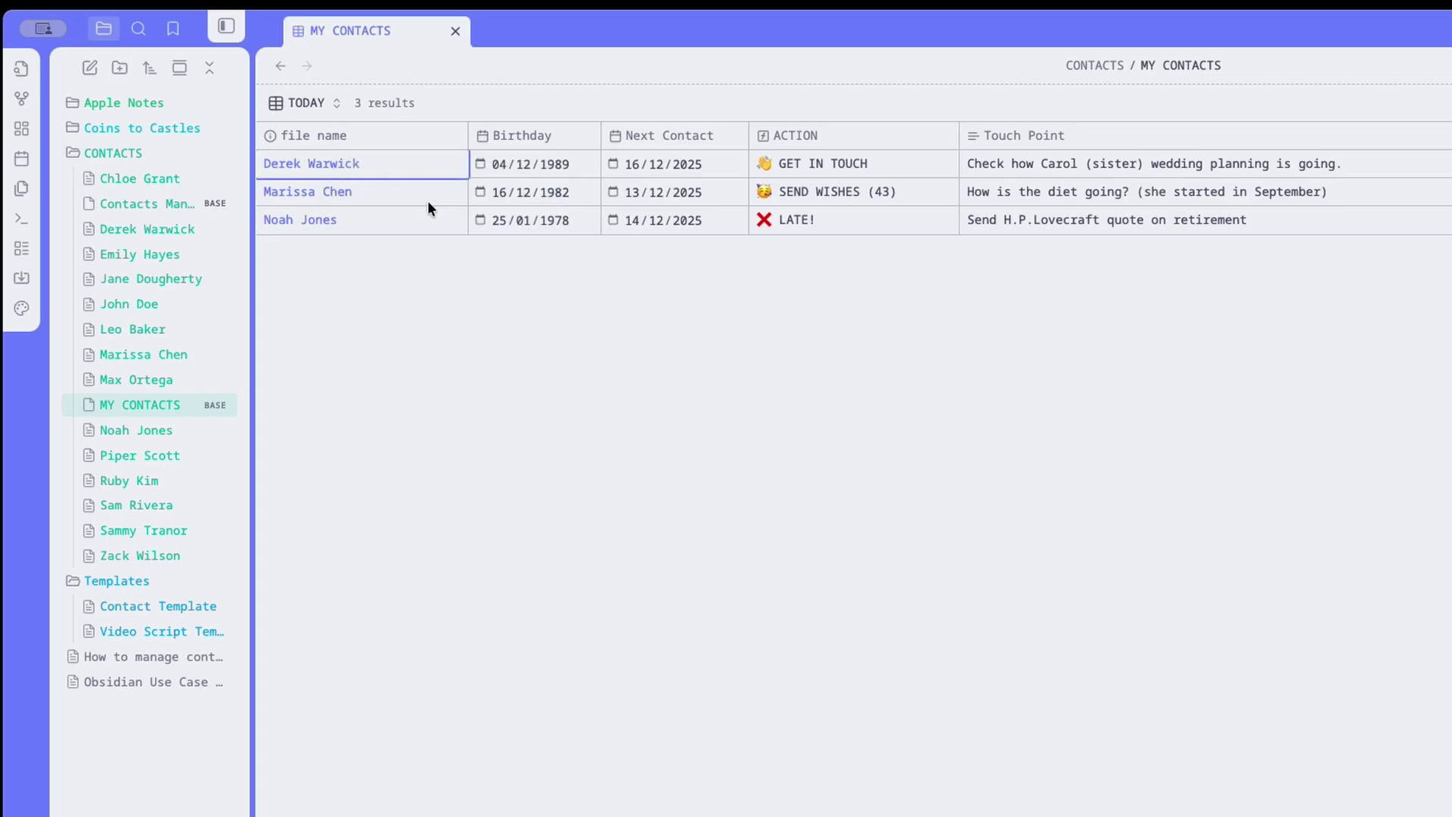
Insert a new empty bullet above the 2025-11-16 entry in the interaction log.
{"action": "scroll", "coordinate": [928, 748], "scroll_direction": "down", "scroll_amount": 7}
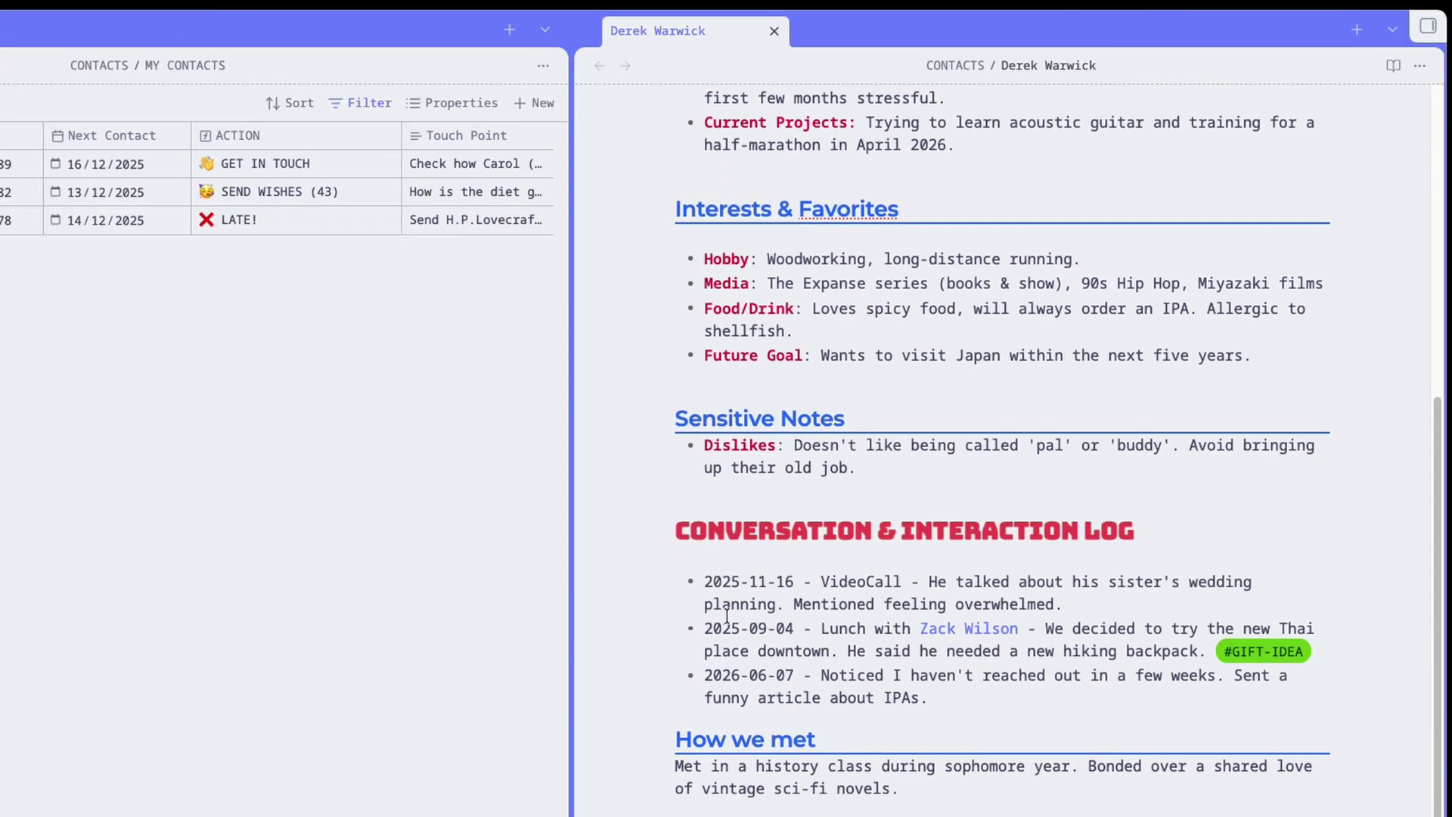
{"action": "left_click", "coordinate": [703, 583]}
{"action": "key", "text": "Return"}
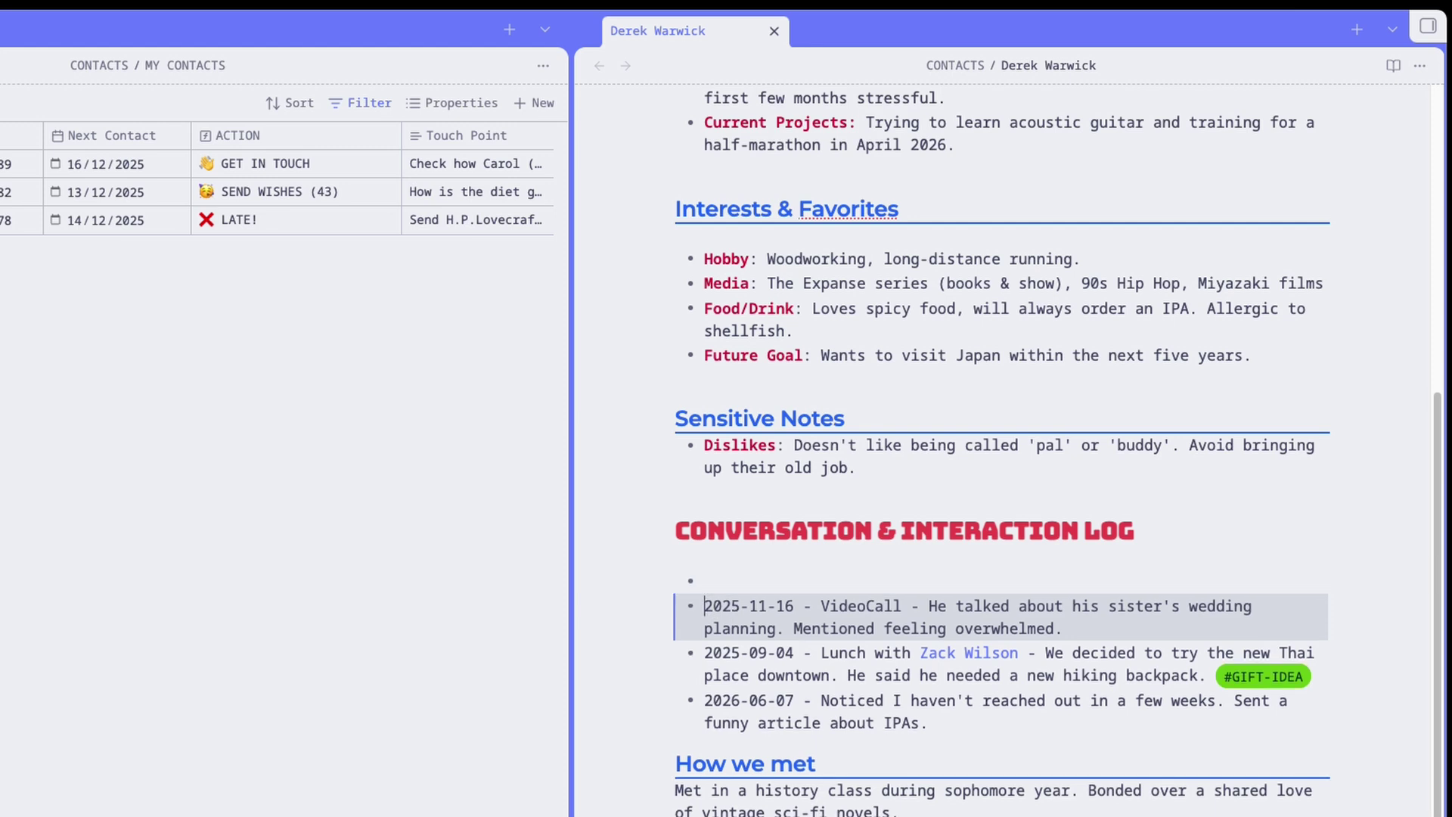
{"action": "key", "text": "Up"}
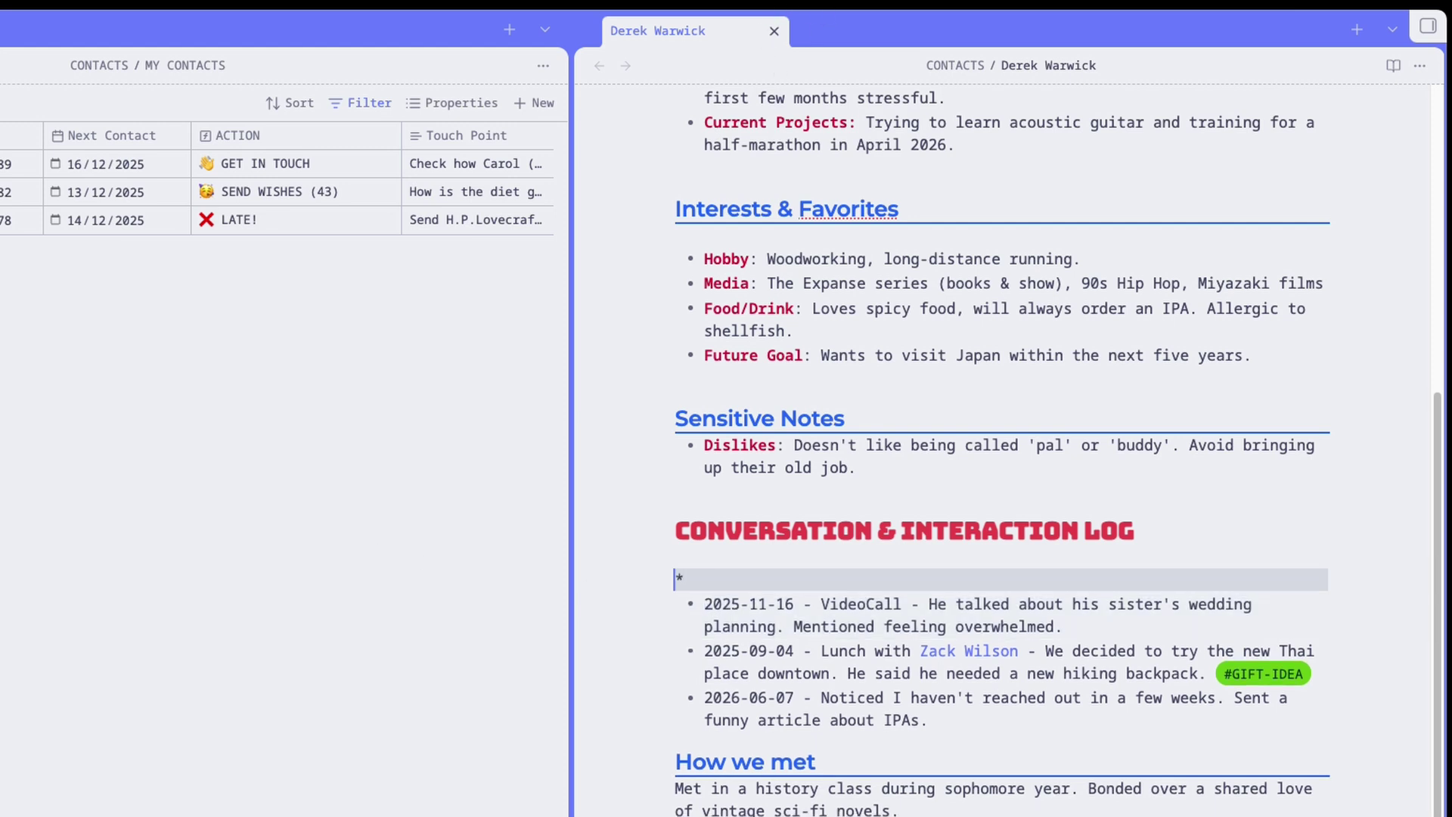
Close the side note and type a follow-up remark into the first Touch Point cell.
{"action": "left_click", "coordinate": [773, 31]}
{"action": "left_click", "coordinate": [823, 160]}
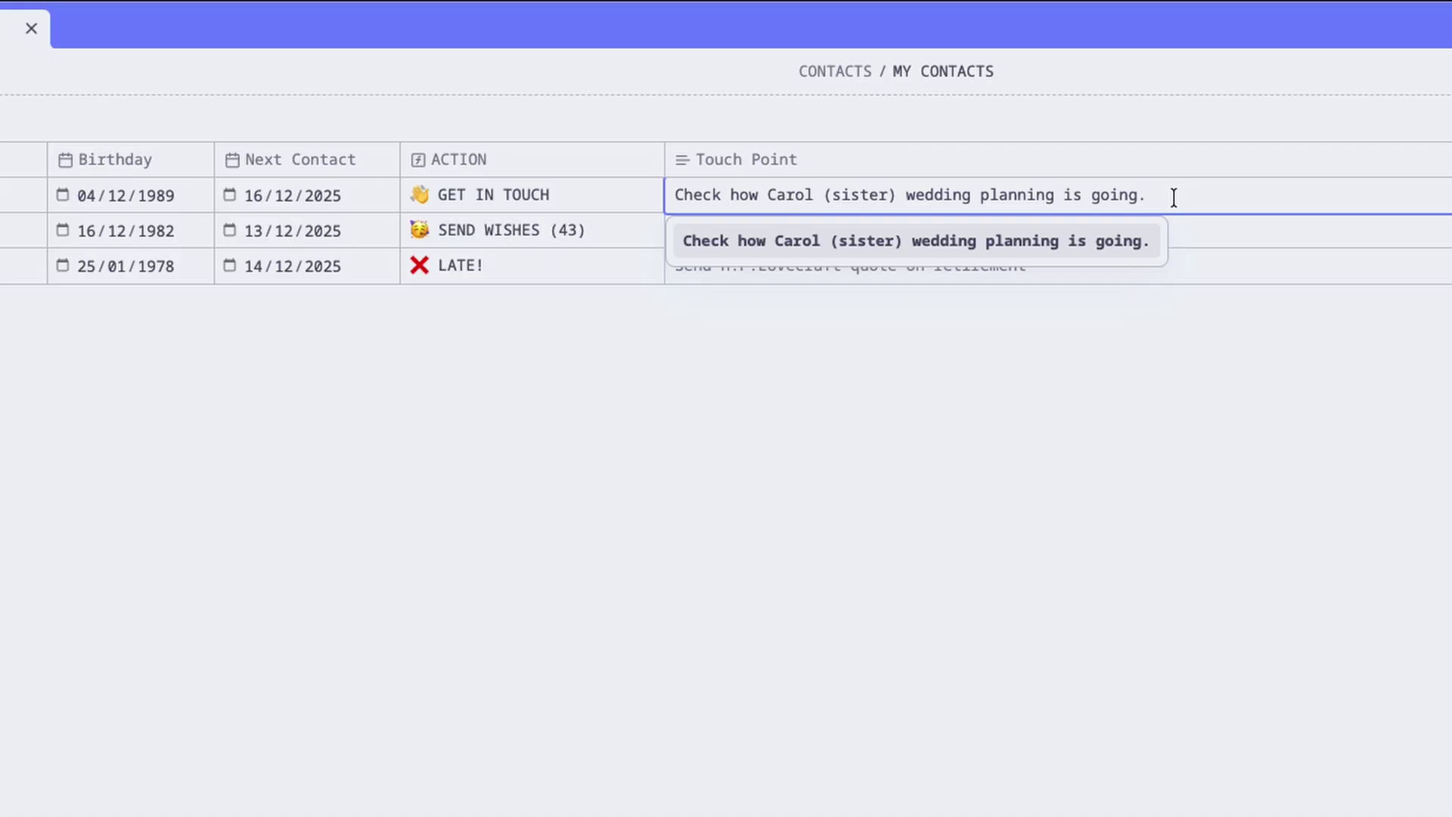
{"action": "type", "text": "Also ask "}
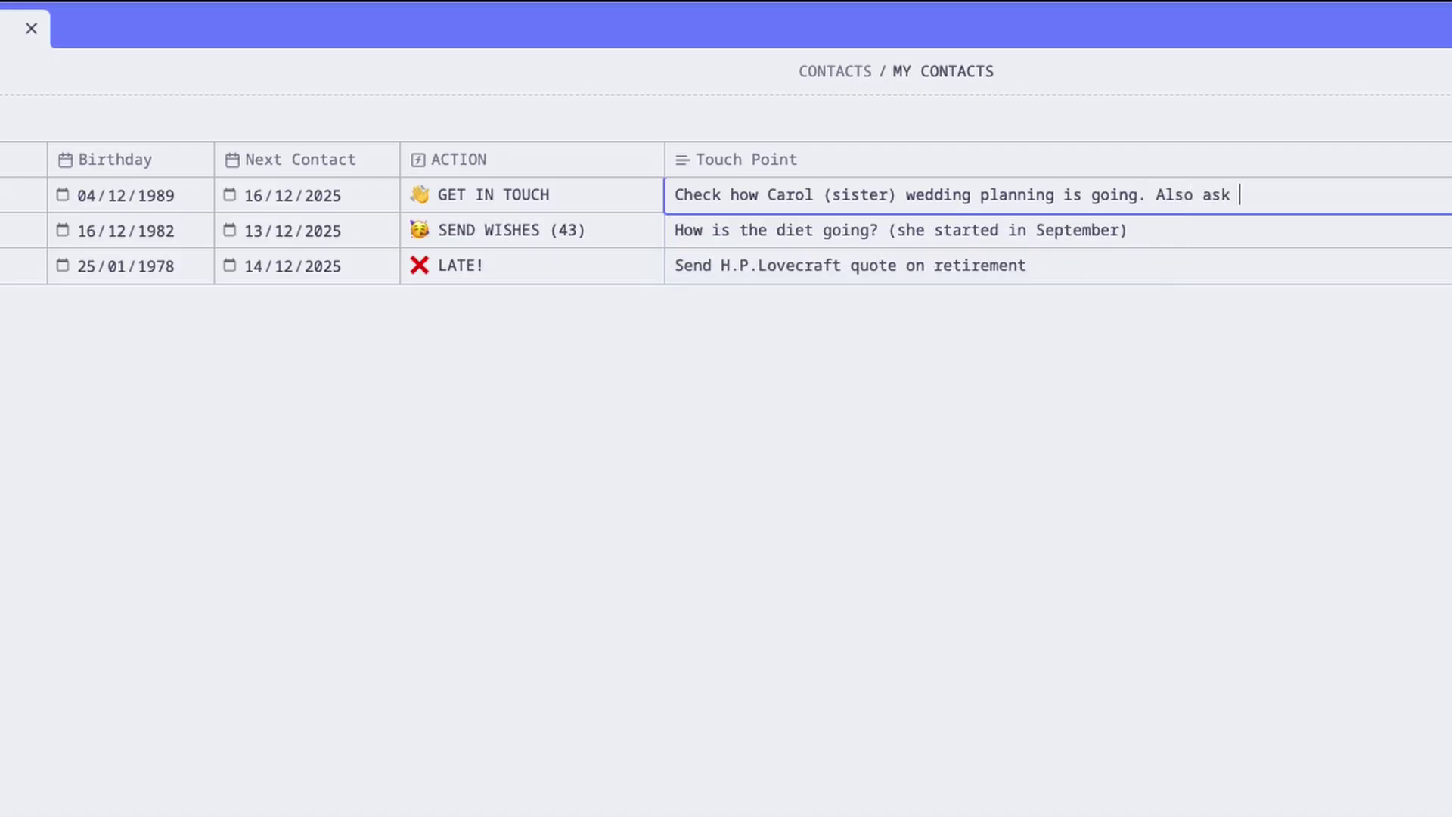
{"action": "type", "text": "avoa"}
{"action": "key", "text": "BackSpace"}
{"action": "key", "text": "BackSpace"}
{"action": "key", "text": "BackSpace"}
{"action": "type", "text": "bout...."}
Delete the added Touch Point text, then select and leave the first Next Contact date.
{"action": "left_click", "coordinate": [1154, 194], "text": "shift"}
{"action": "key", "text": "BackSpace"}
{"action": "left_click", "coordinate": [224, 197]}
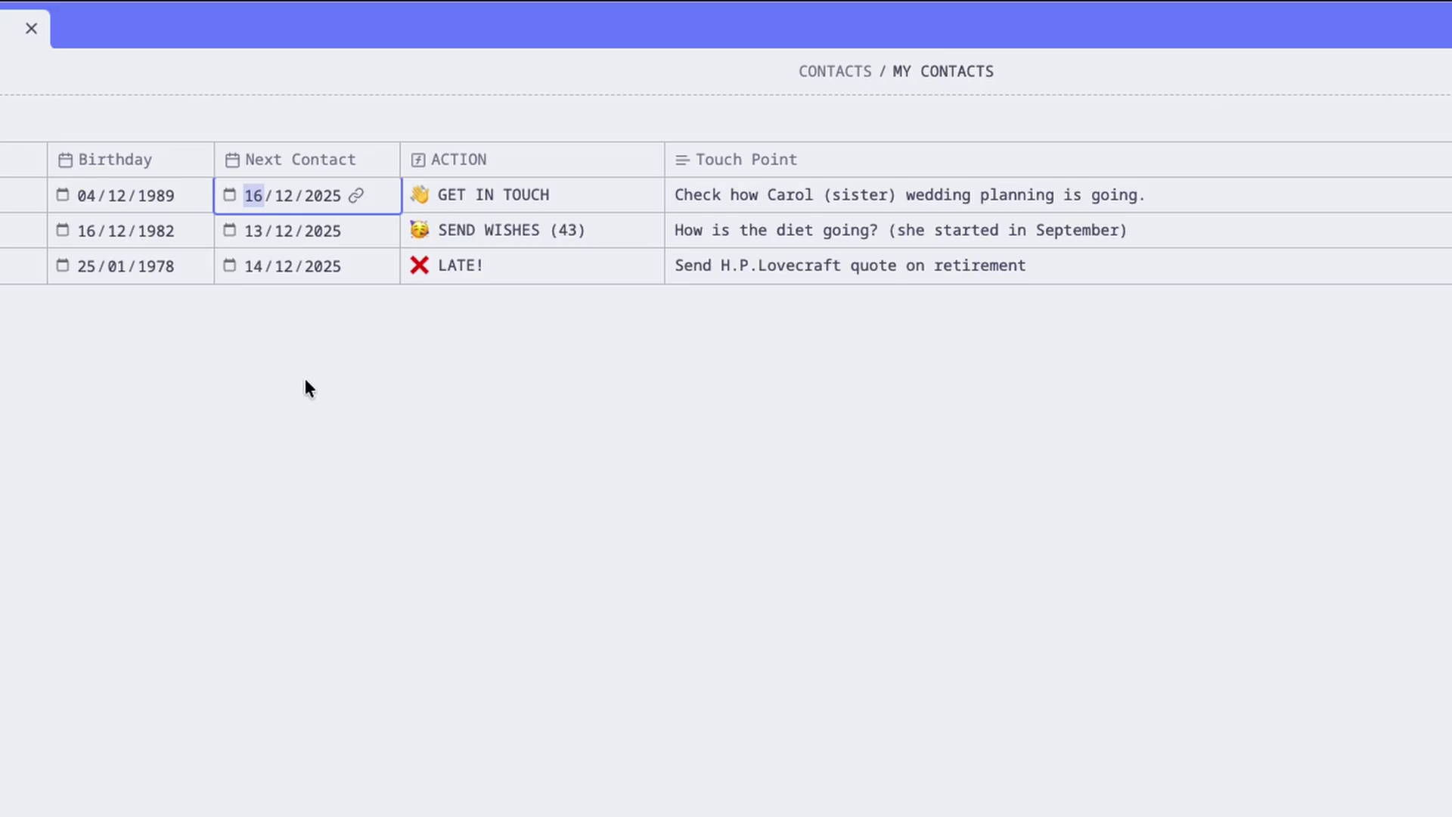
{"action": "left_click", "coordinate": [613, 573]}
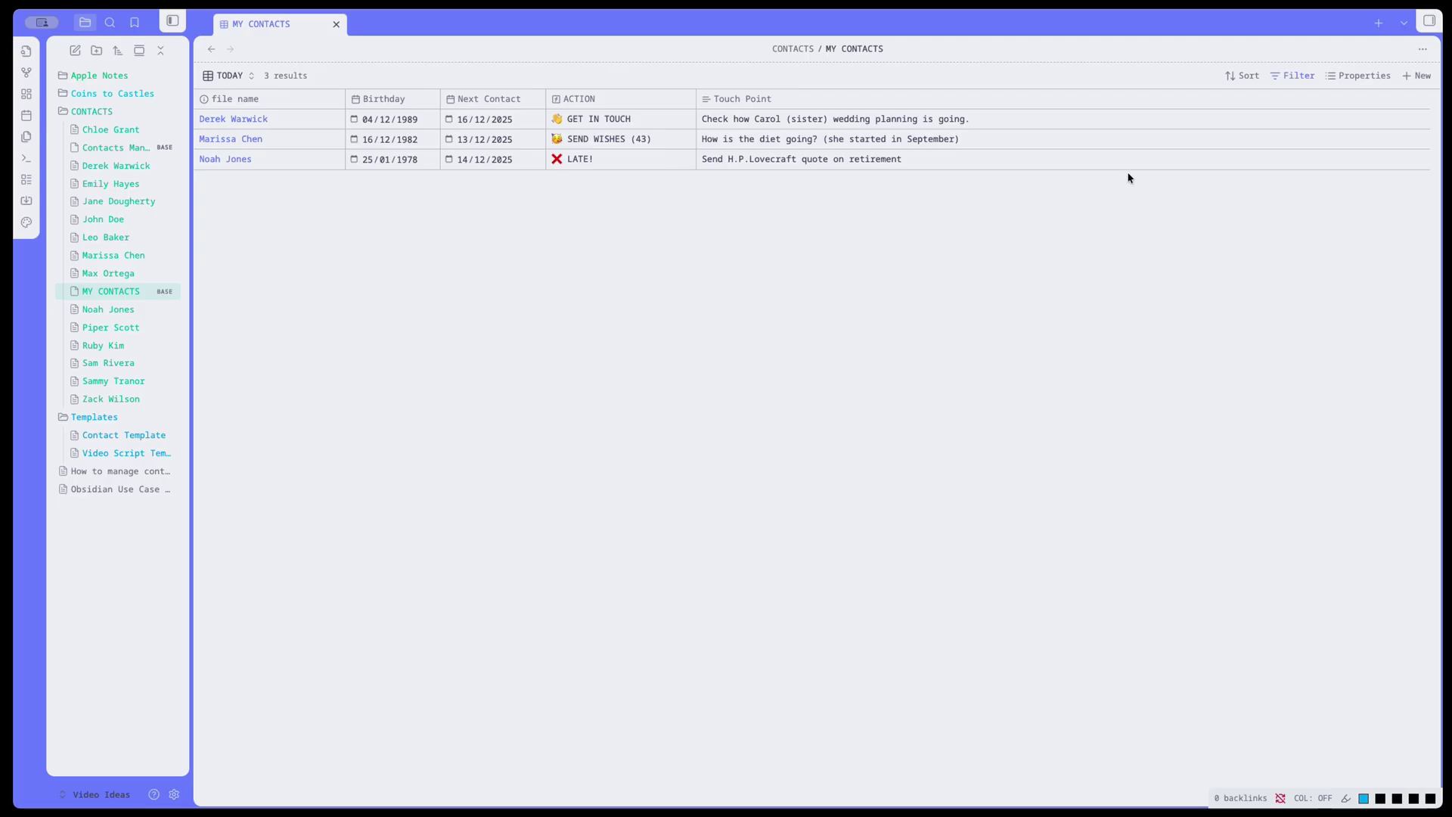
Create a new note titled with the contact's name and insert the Contact Template.
{"action": "left_click", "coordinate": [1421, 75]}
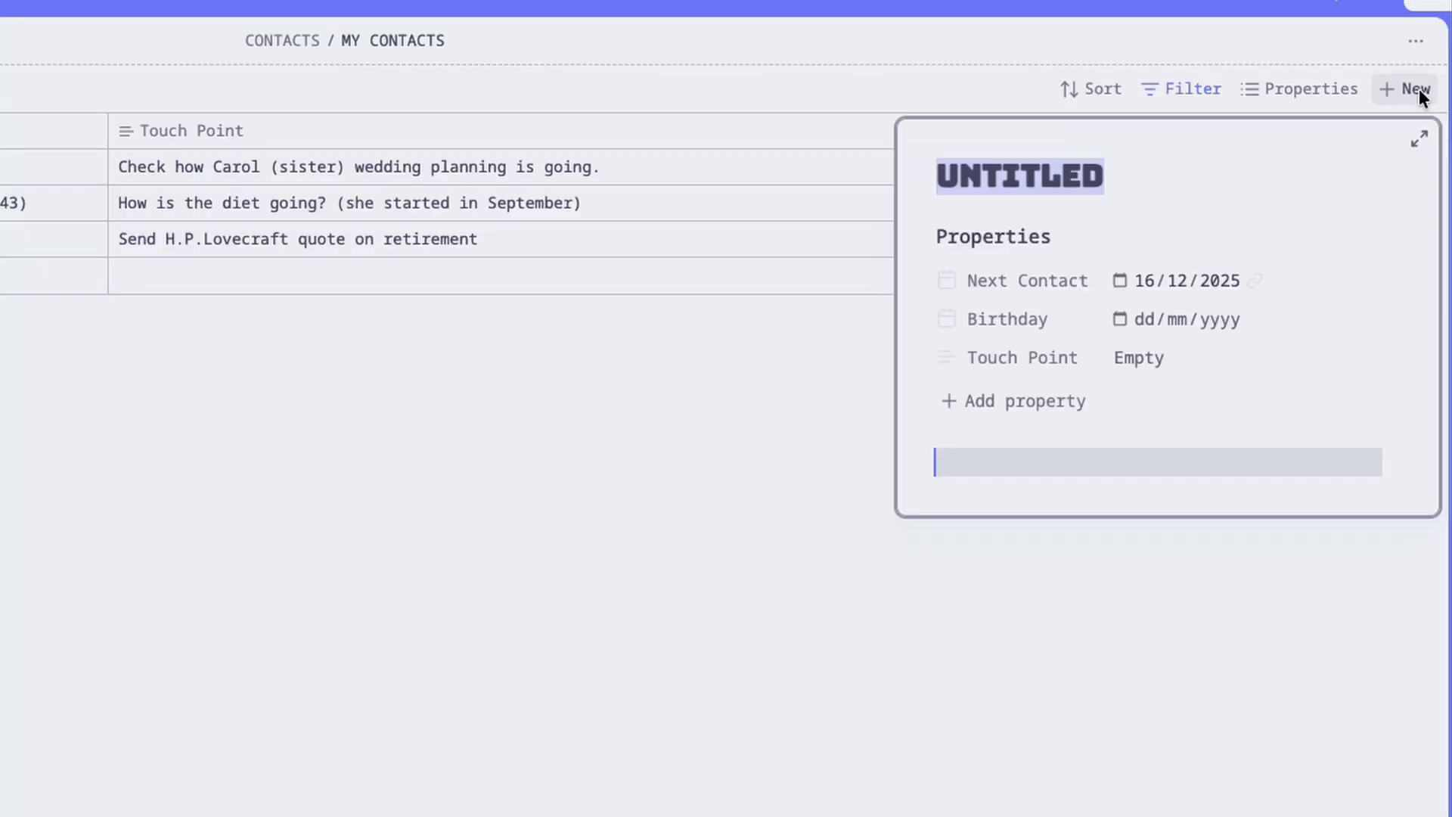
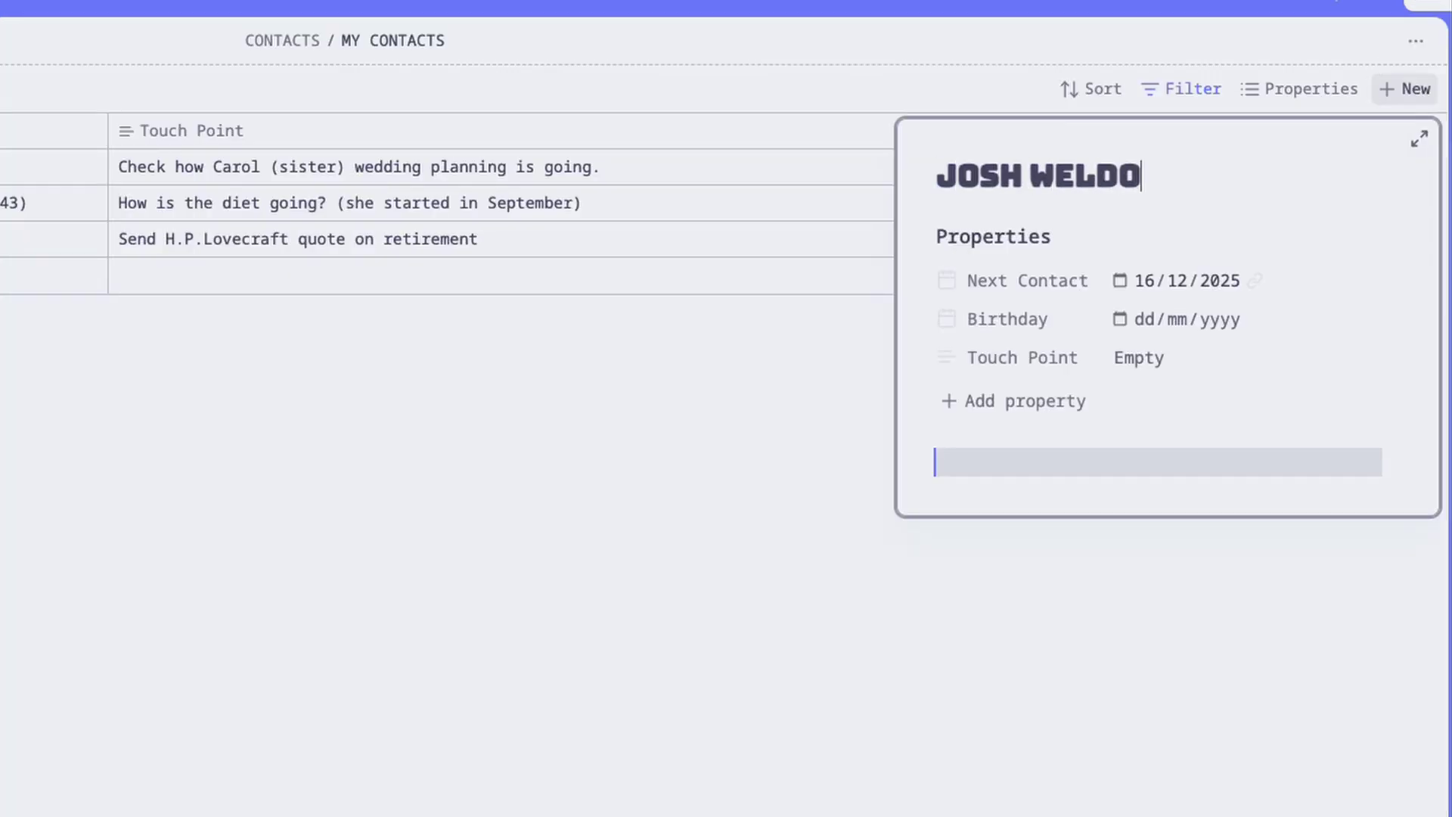
{"action": "type", "text": "some text here..."}
{"action": "key", "text": "Return"}
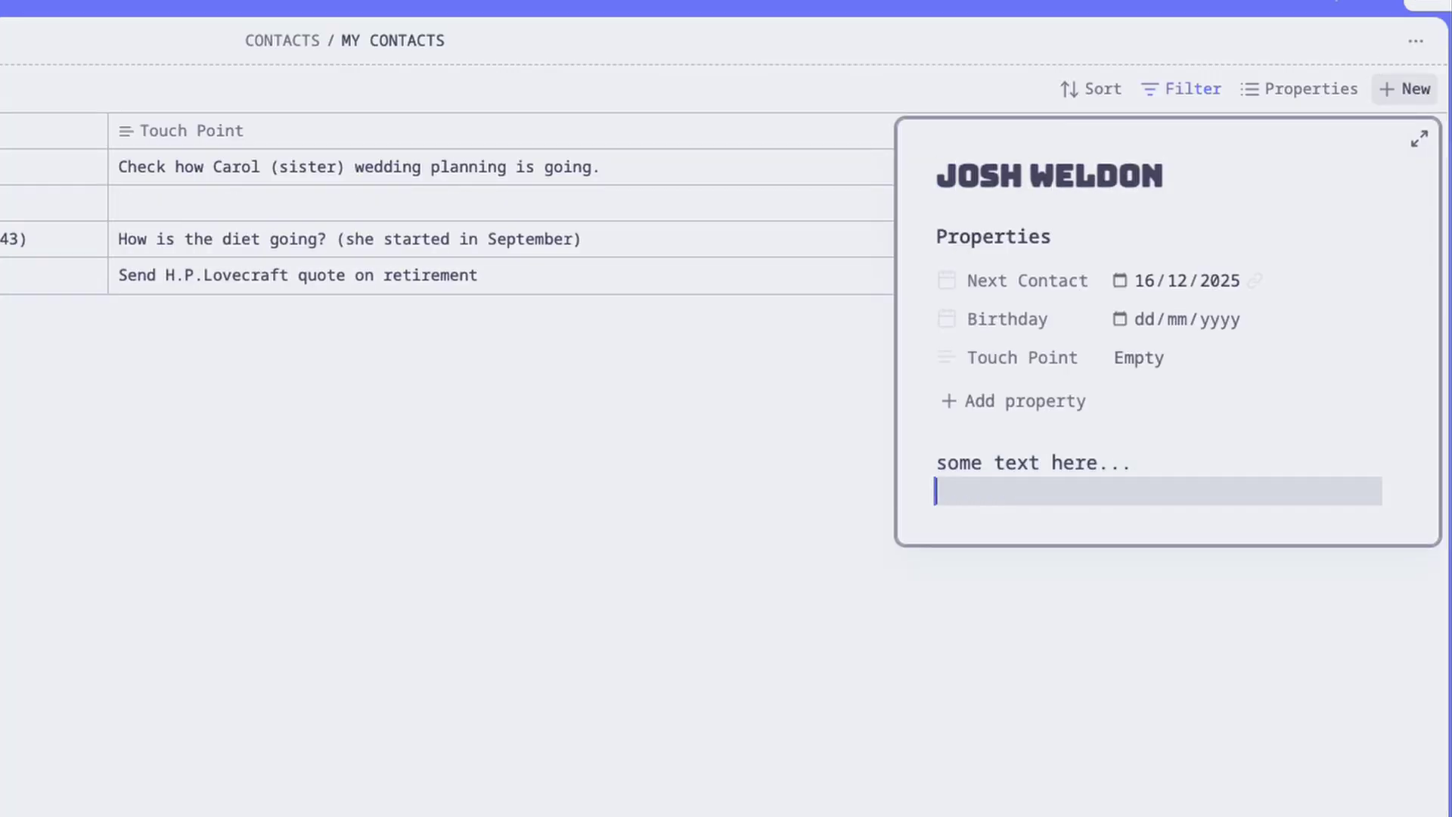
{"action": "key", "text": "ctrl+p"}
{"action": "type", "text": "templat"}
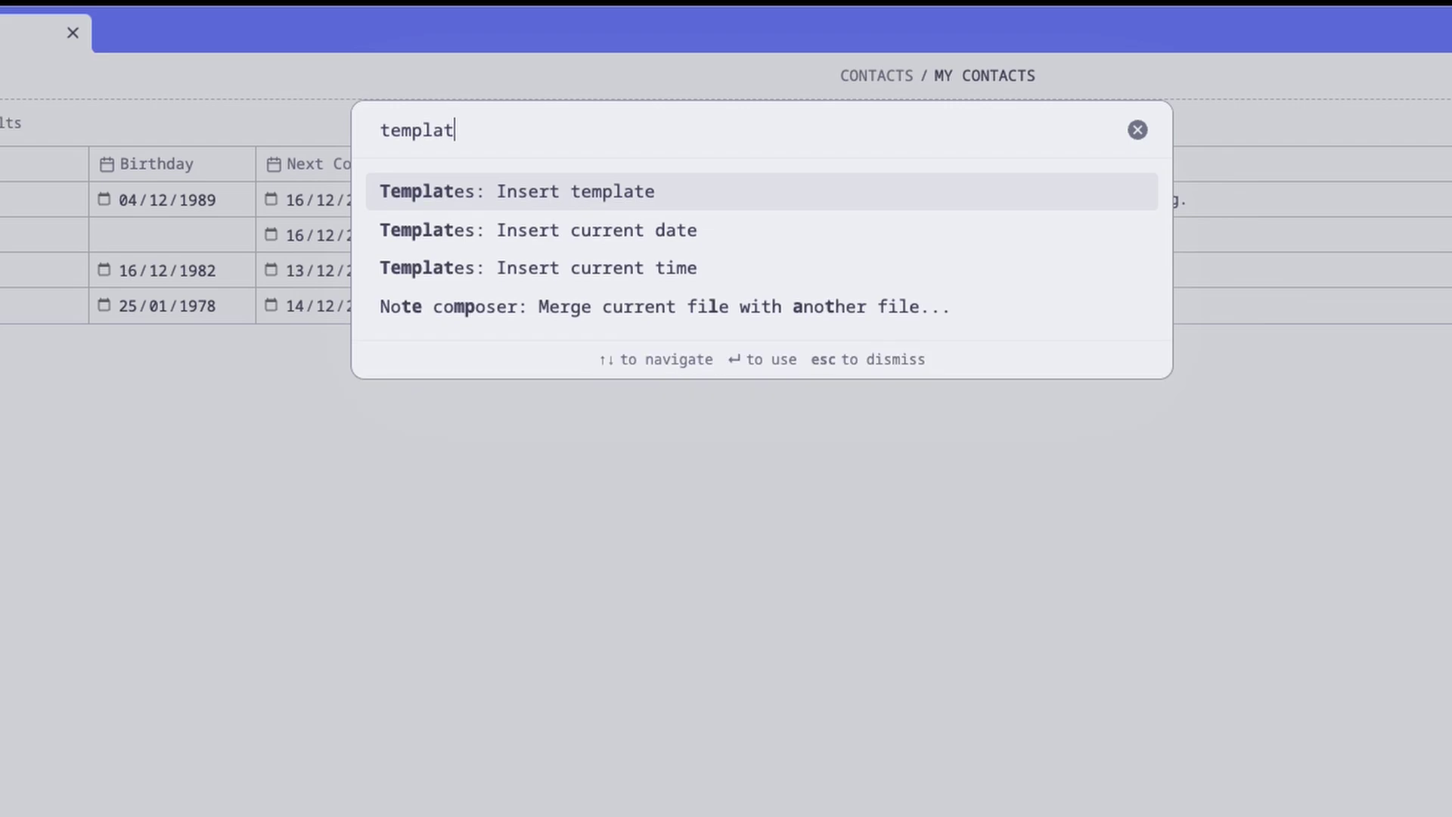
{"action": "key", "text": "Return"}
{"action": "key", "text": "Return"}
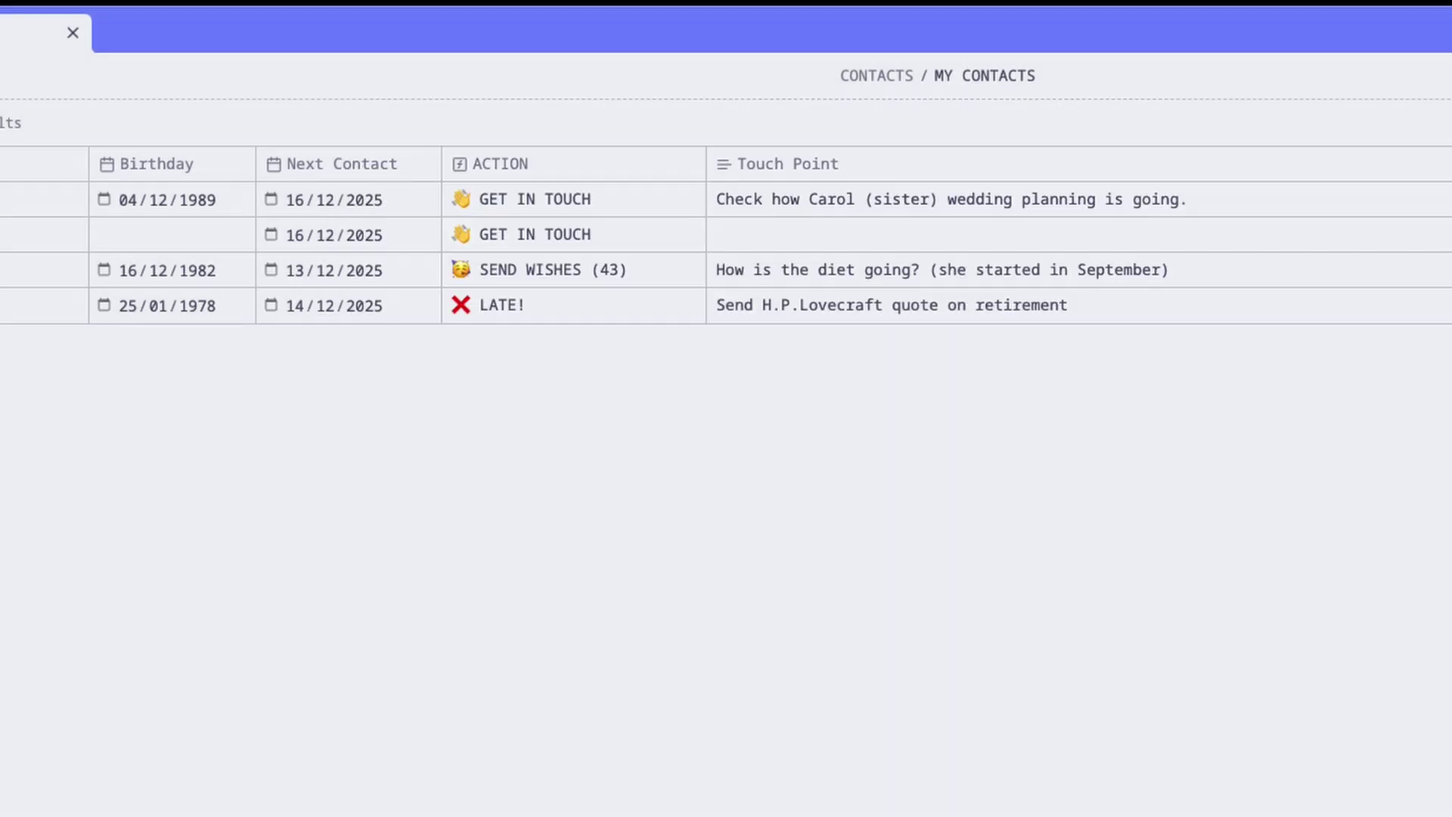